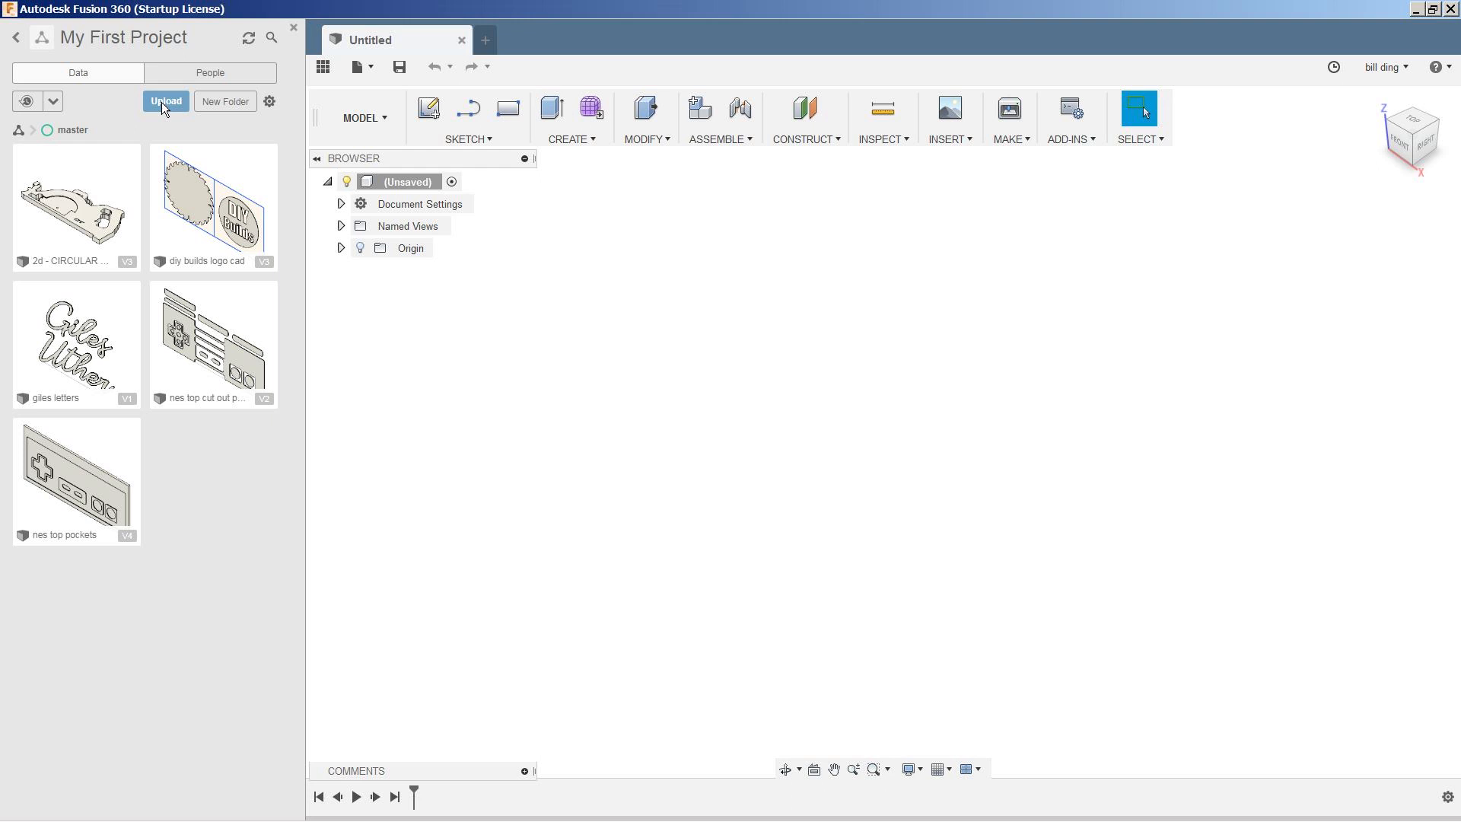
Upload wright family est.dwg into the project and open the uploaded design
click(165, 102)
click(523, 389)
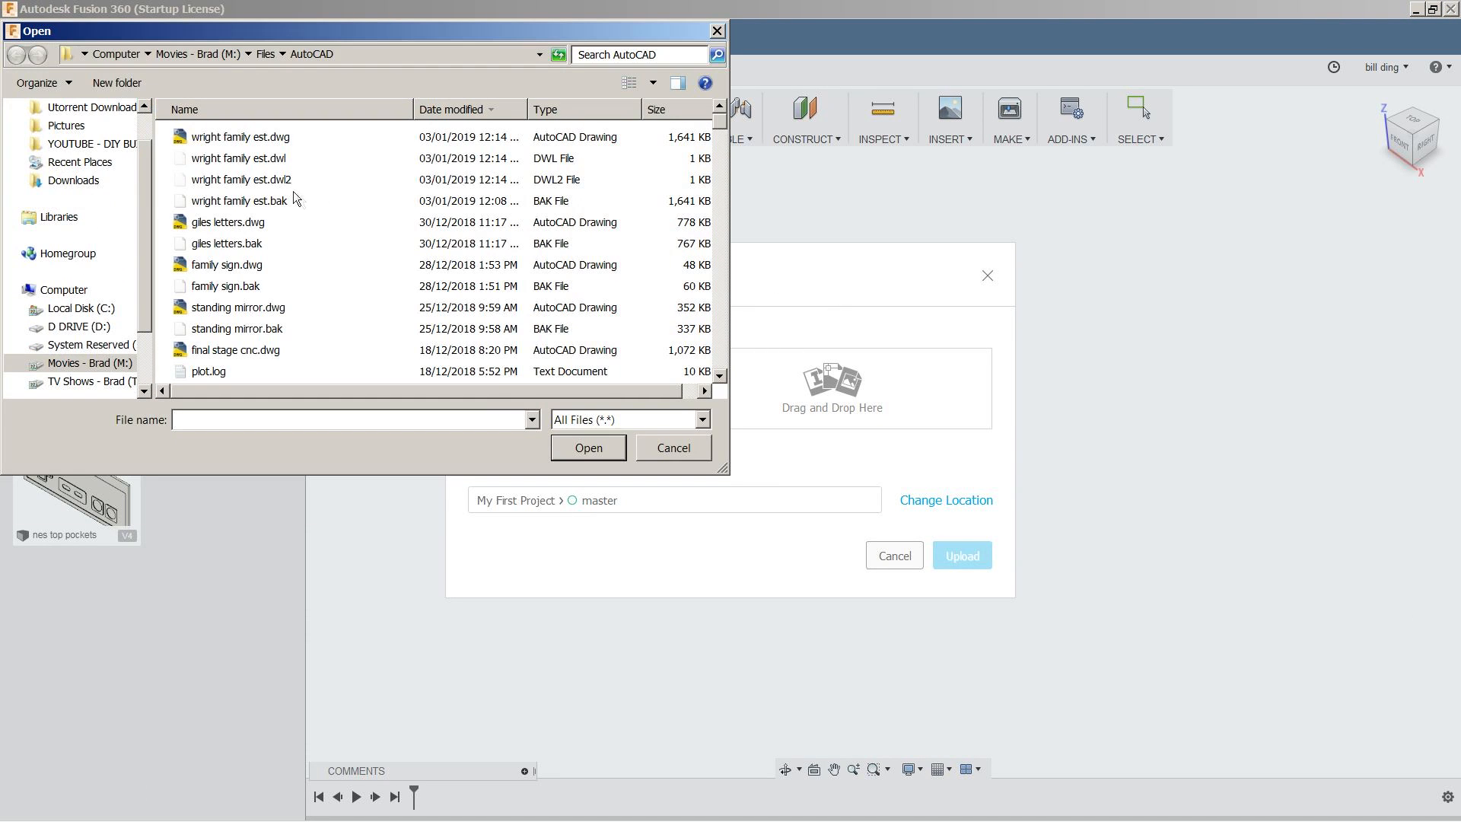
click(274, 138)
click(579, 450)
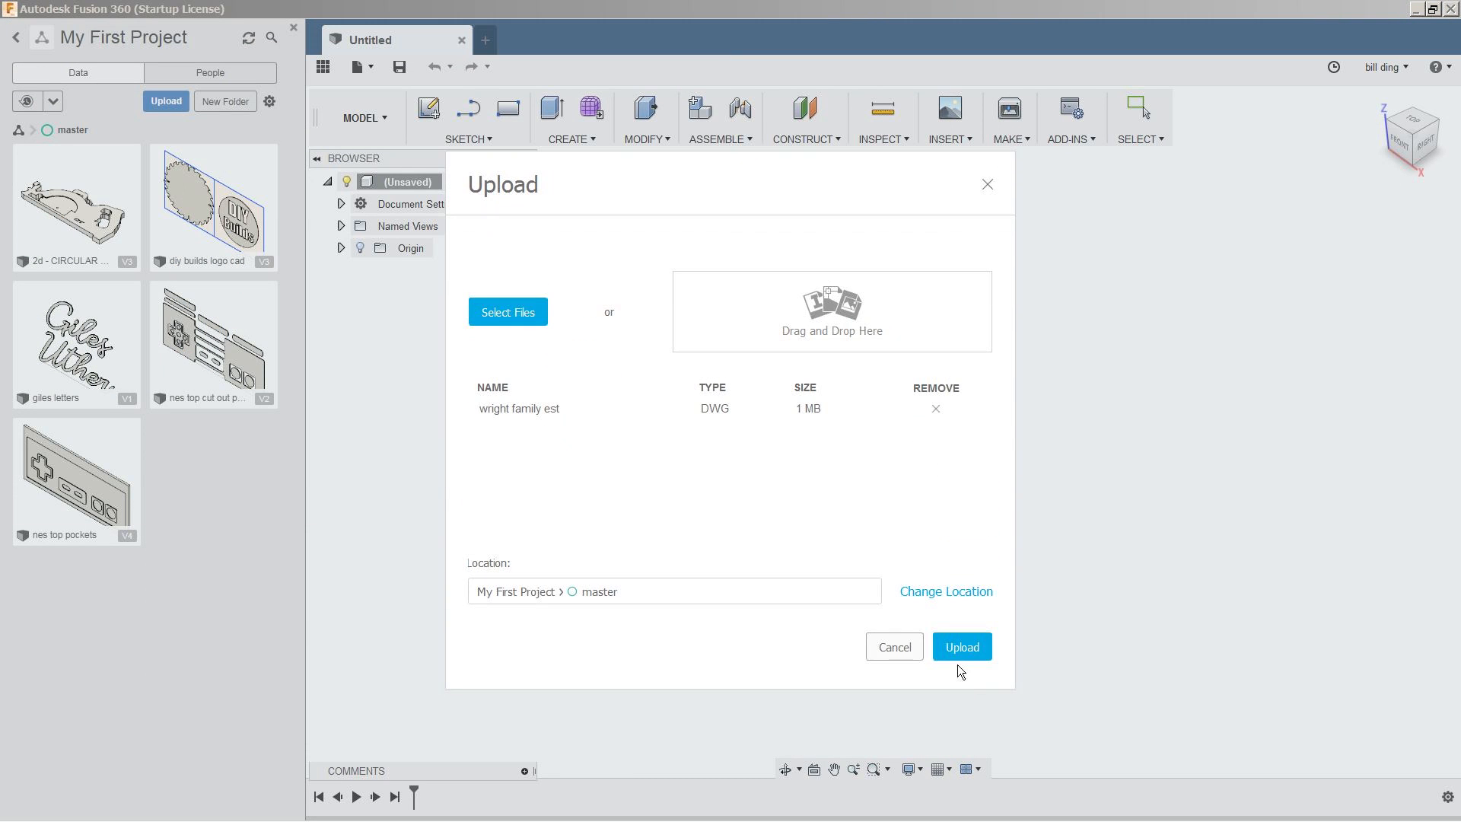
click(966, 648)
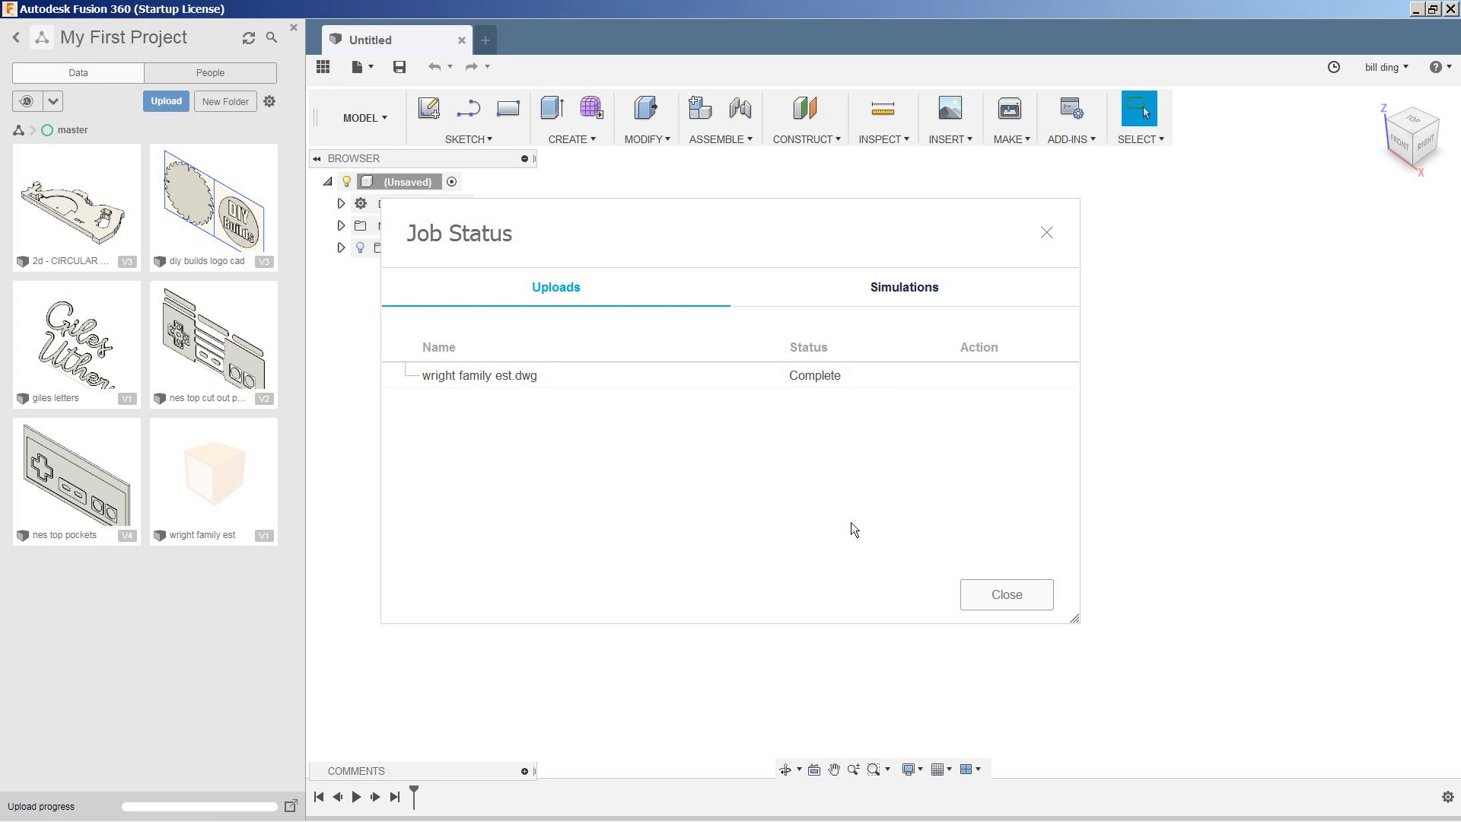
click(1018, 591)
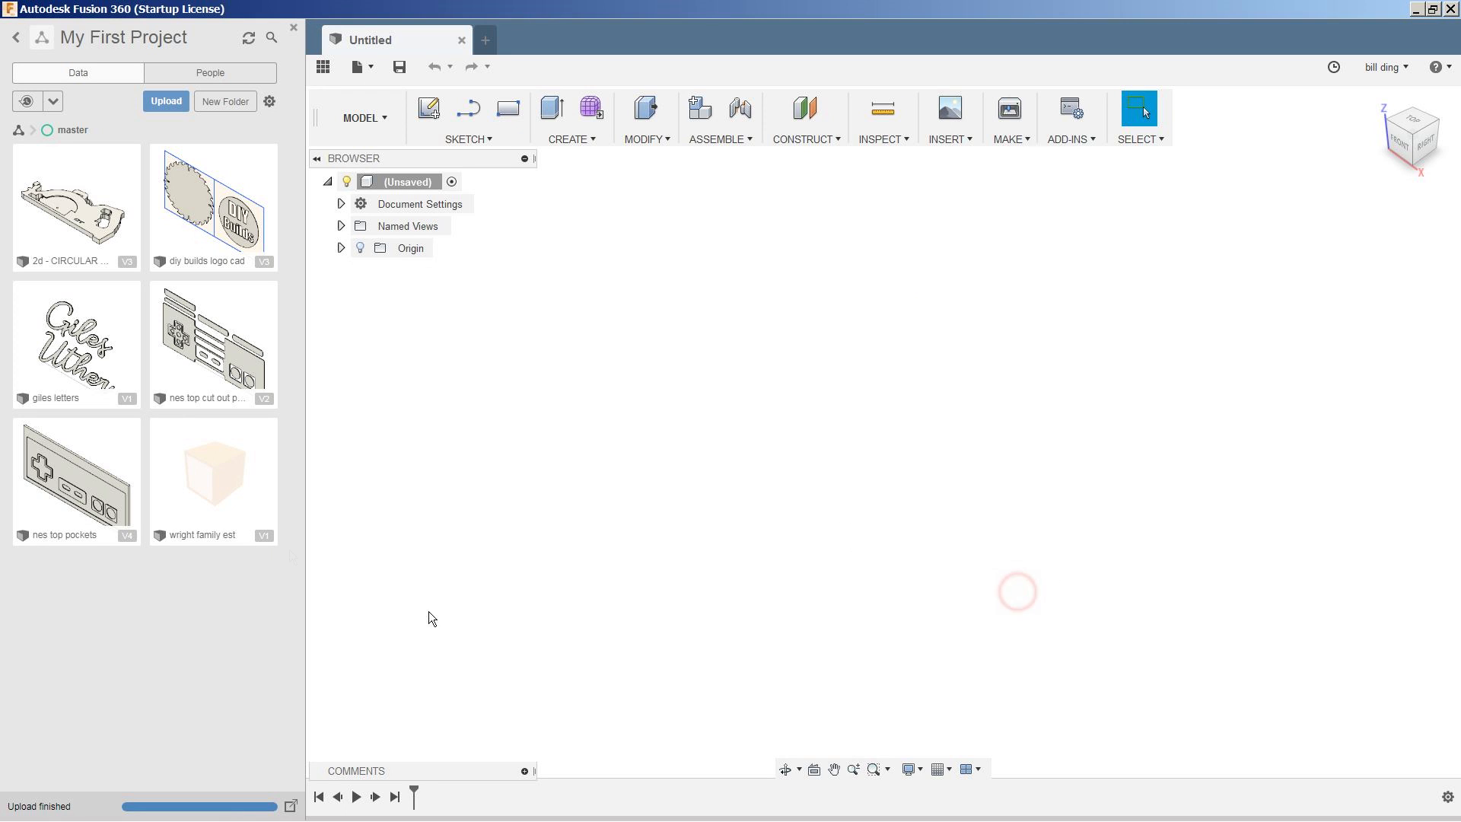
double_click(239, 484)
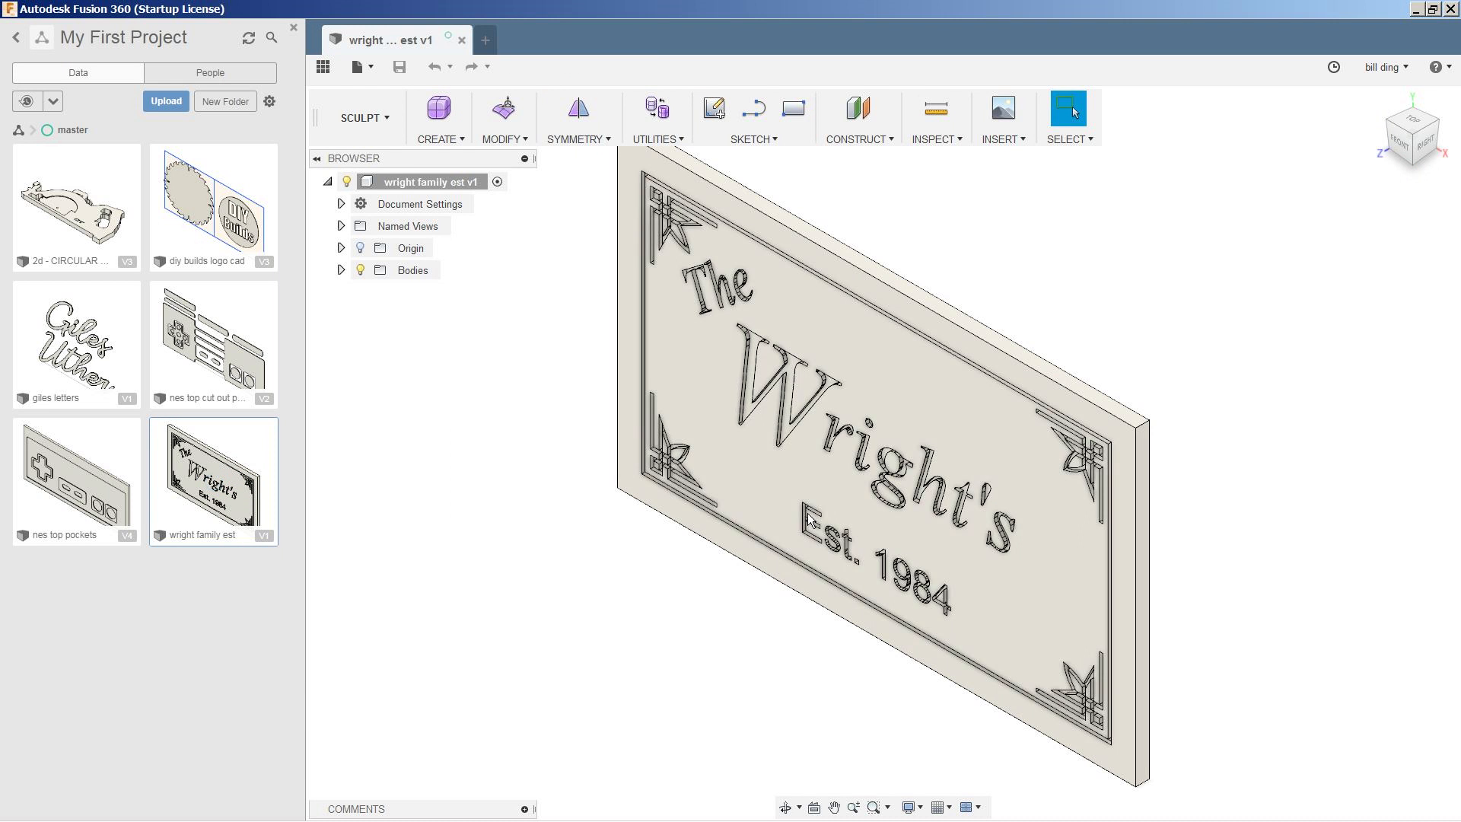
Snap to the sign's front face, set that view as Top via the ViewCube, then orbit to 3D
shift+middle_drag(1207, 521, 1387, 138)
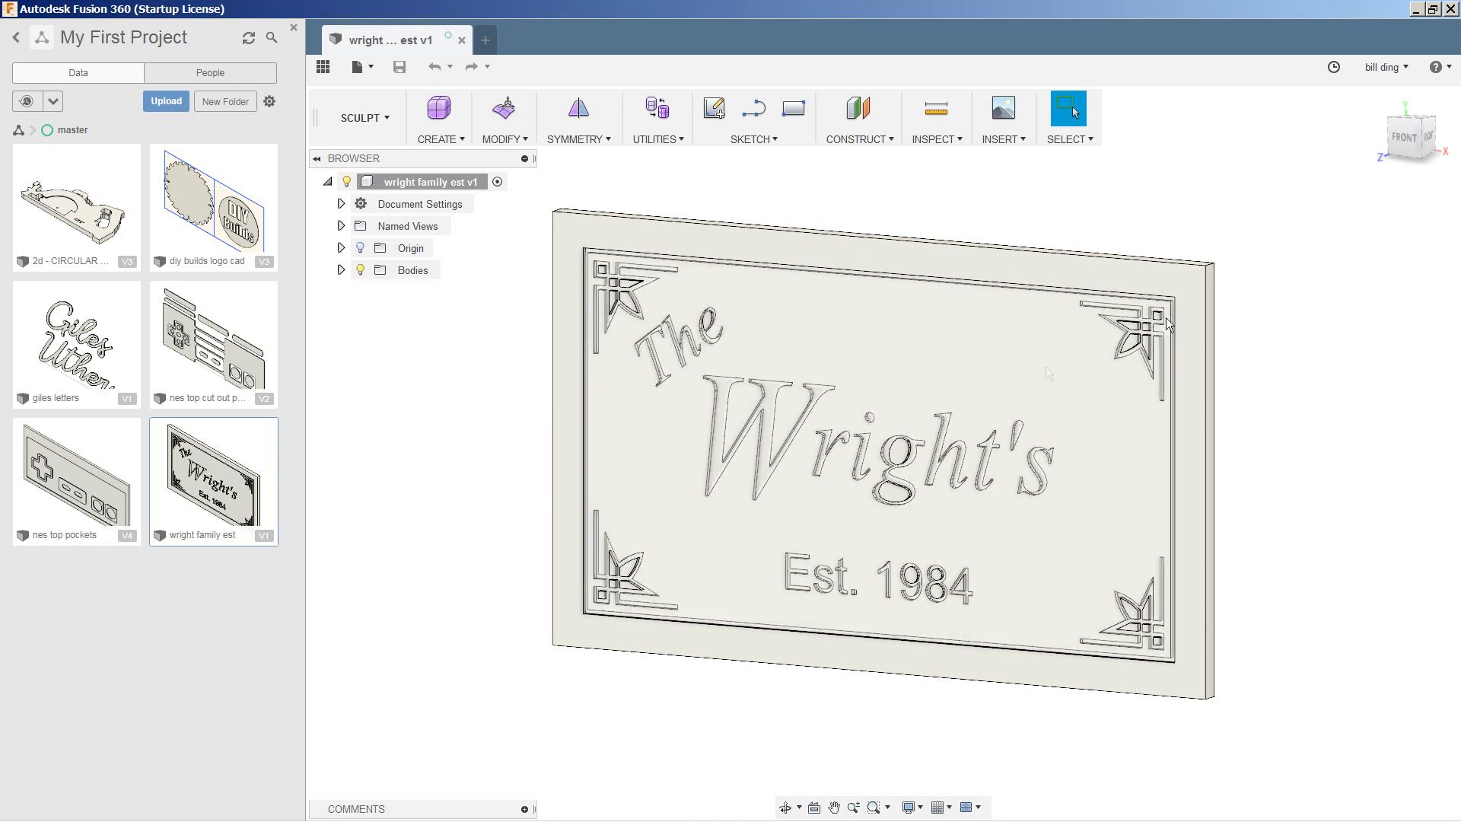
click(1404, 139)
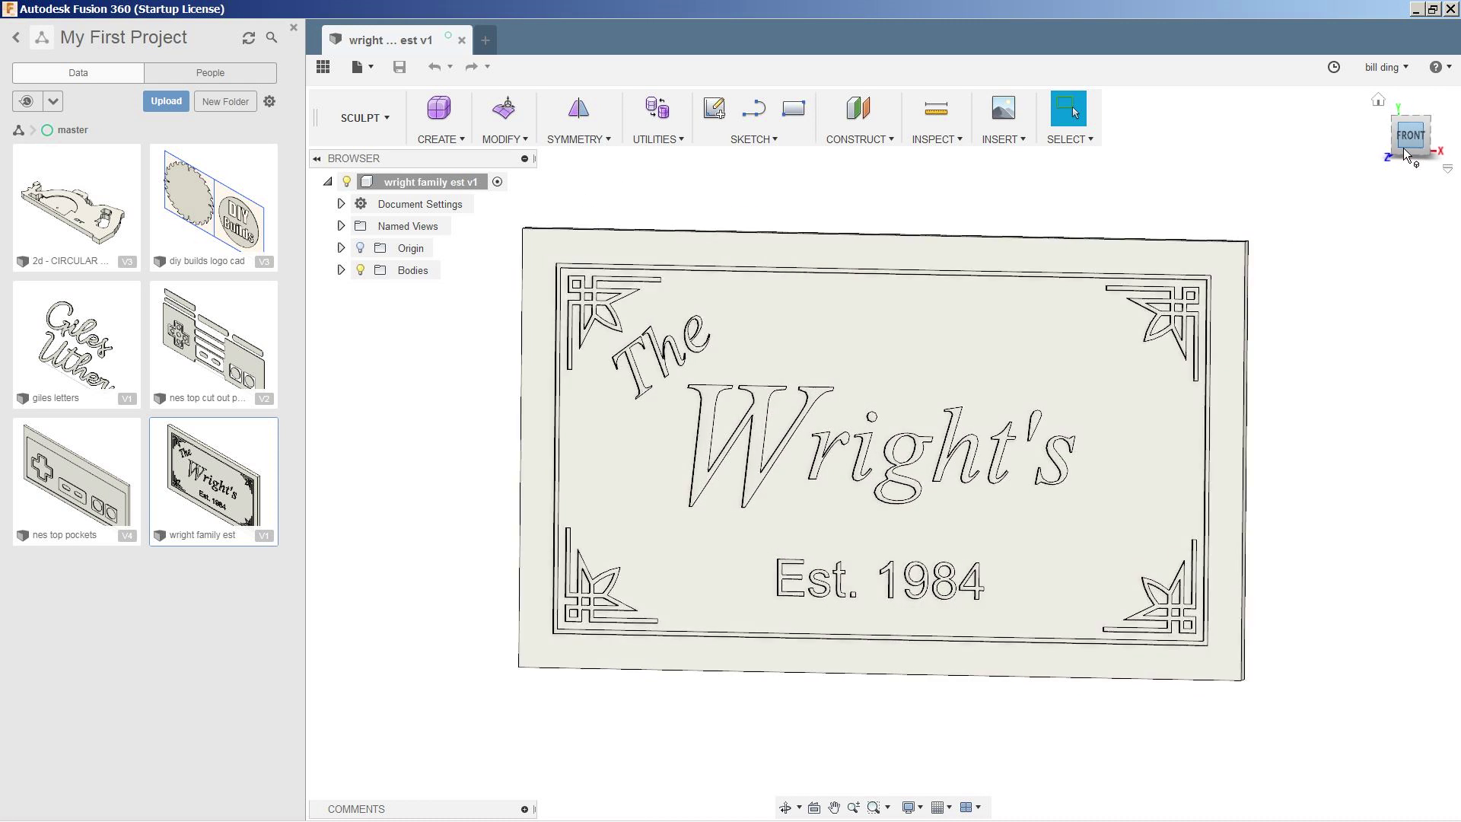
click(1447, 171)
mouse_move(1358, 271)
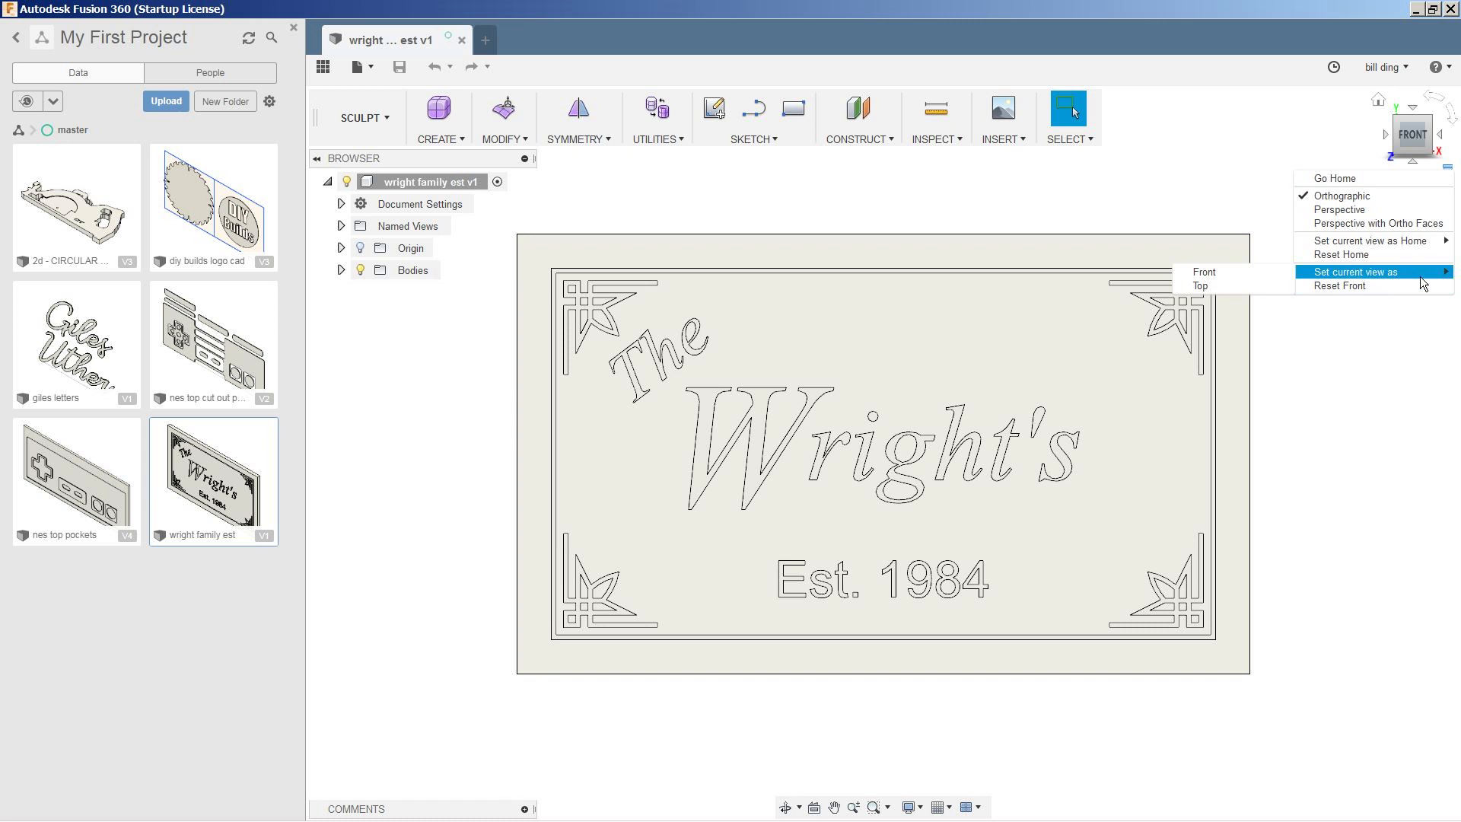
click(1209, 288)
mouse_move(1215, 319)
shift+middle_down()
mouse_move(1319, 408)
mouse_move(1291, 358)
mouse_move(1279, 377)
shift+middle_up()
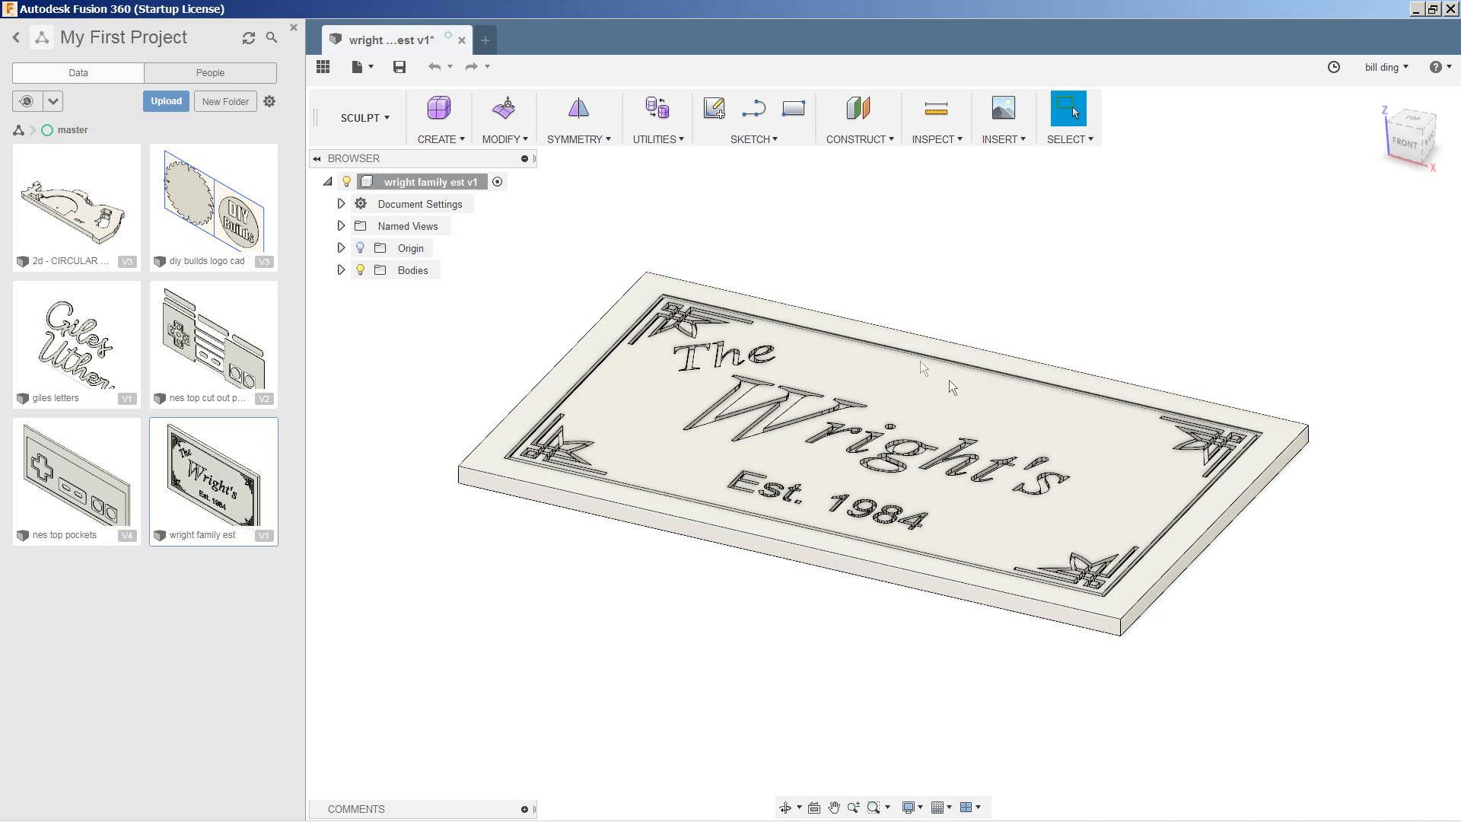
mouse_move(1063, 339)
shift+middle_down()
mouse_move(1054, 313)
mouse_move(1052, 347)
shift+middle_up()
Switch to the CAM workspace and start a new machining setup
click(369, 118)
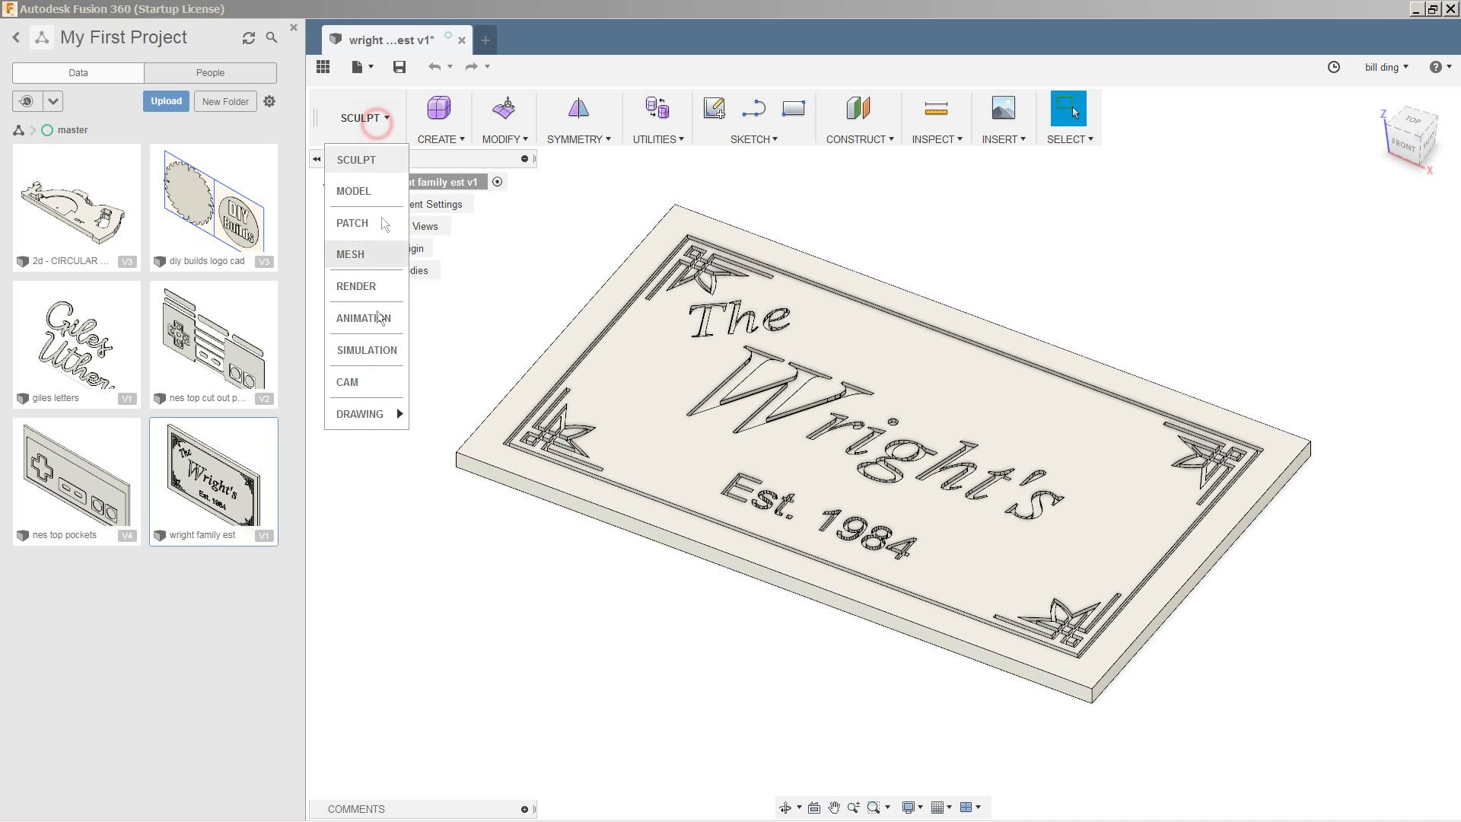
click(355, 389)
click(461, 138)
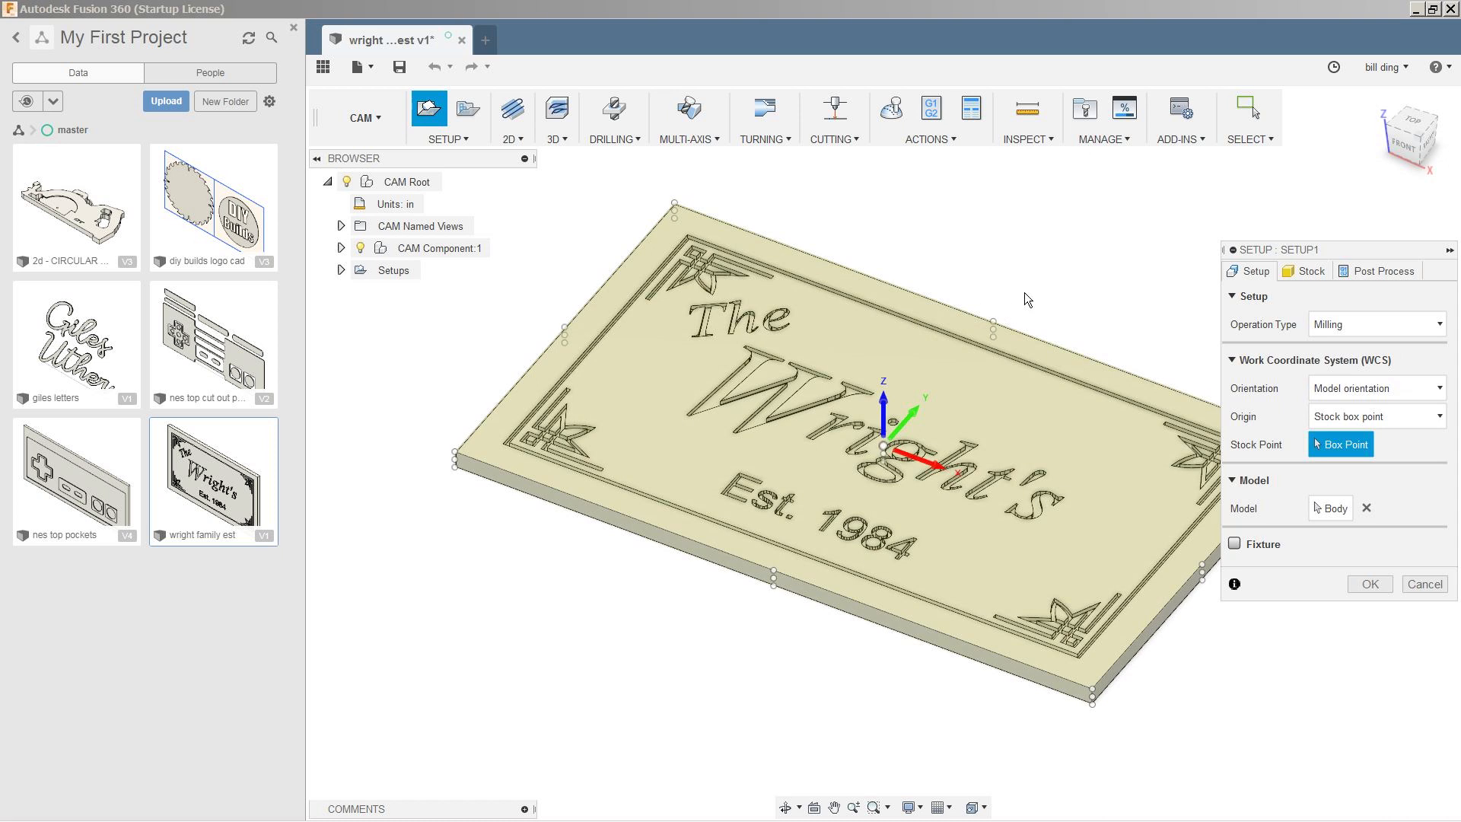
click(1307, 271)
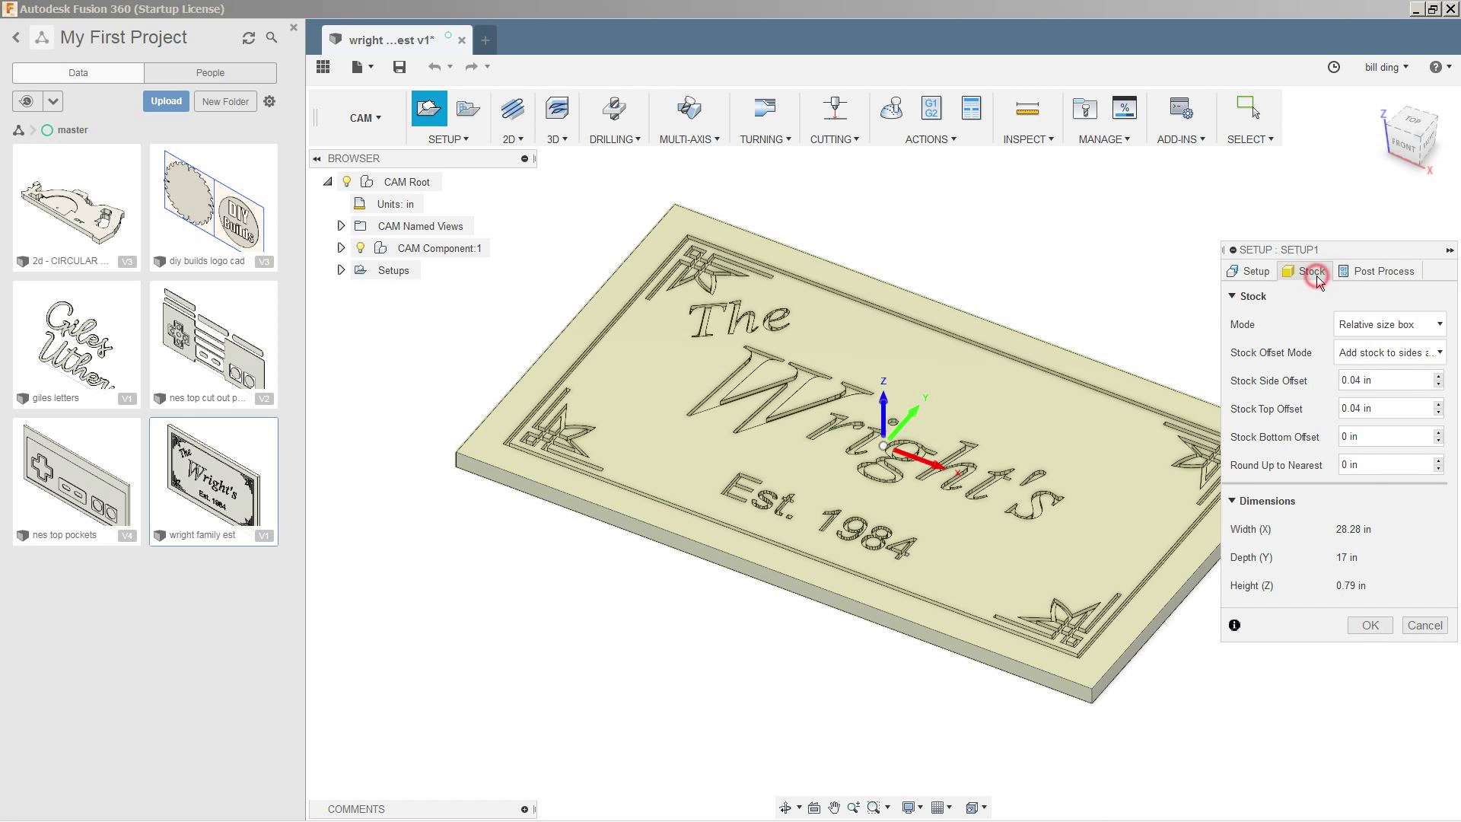
Define the stock as a fixed size box 30 × 18 × 0.75 in
click(1409, 324)
click(1370, 352)
text(30)
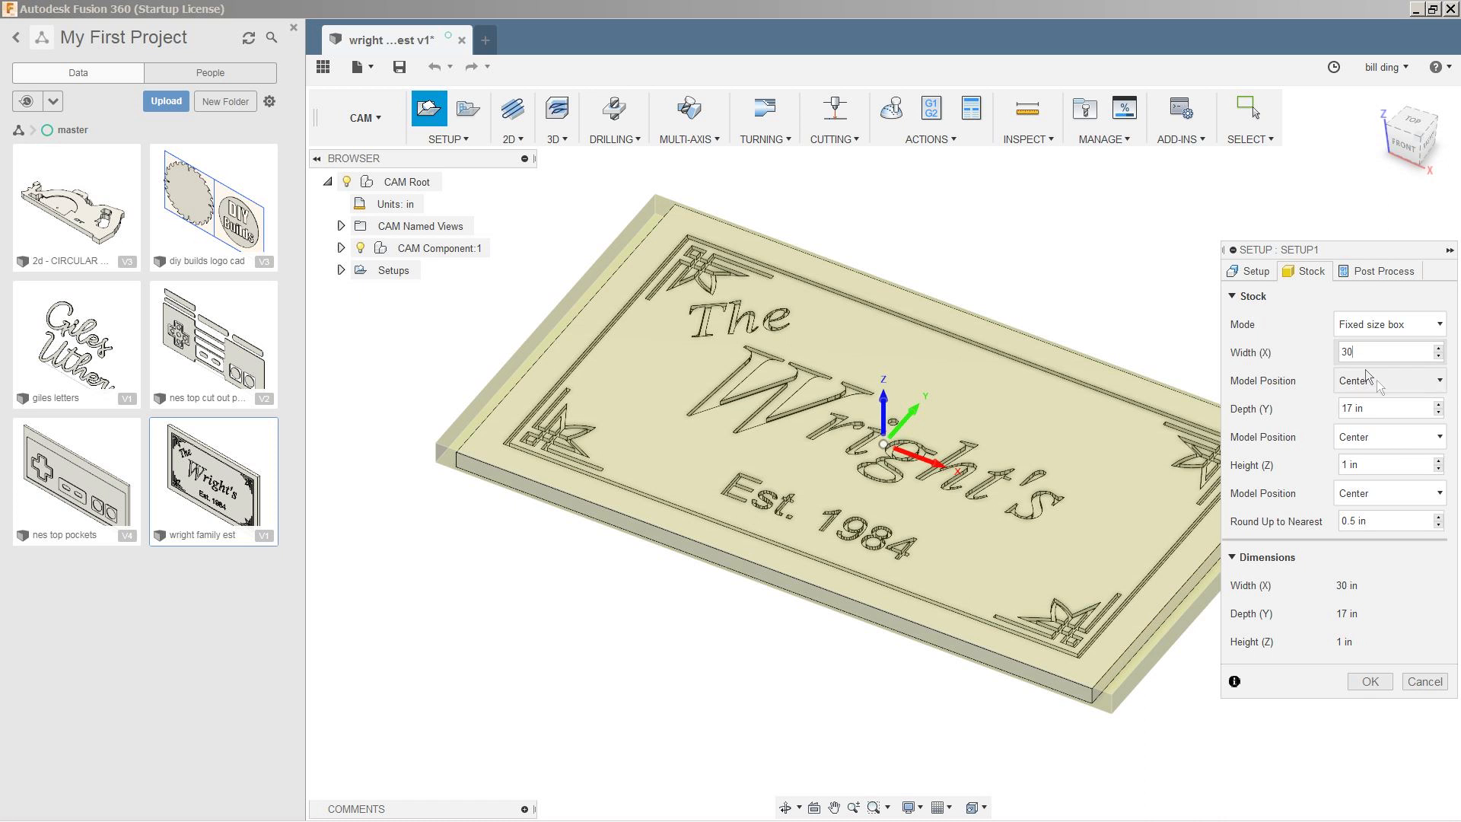
click(1391, 407)
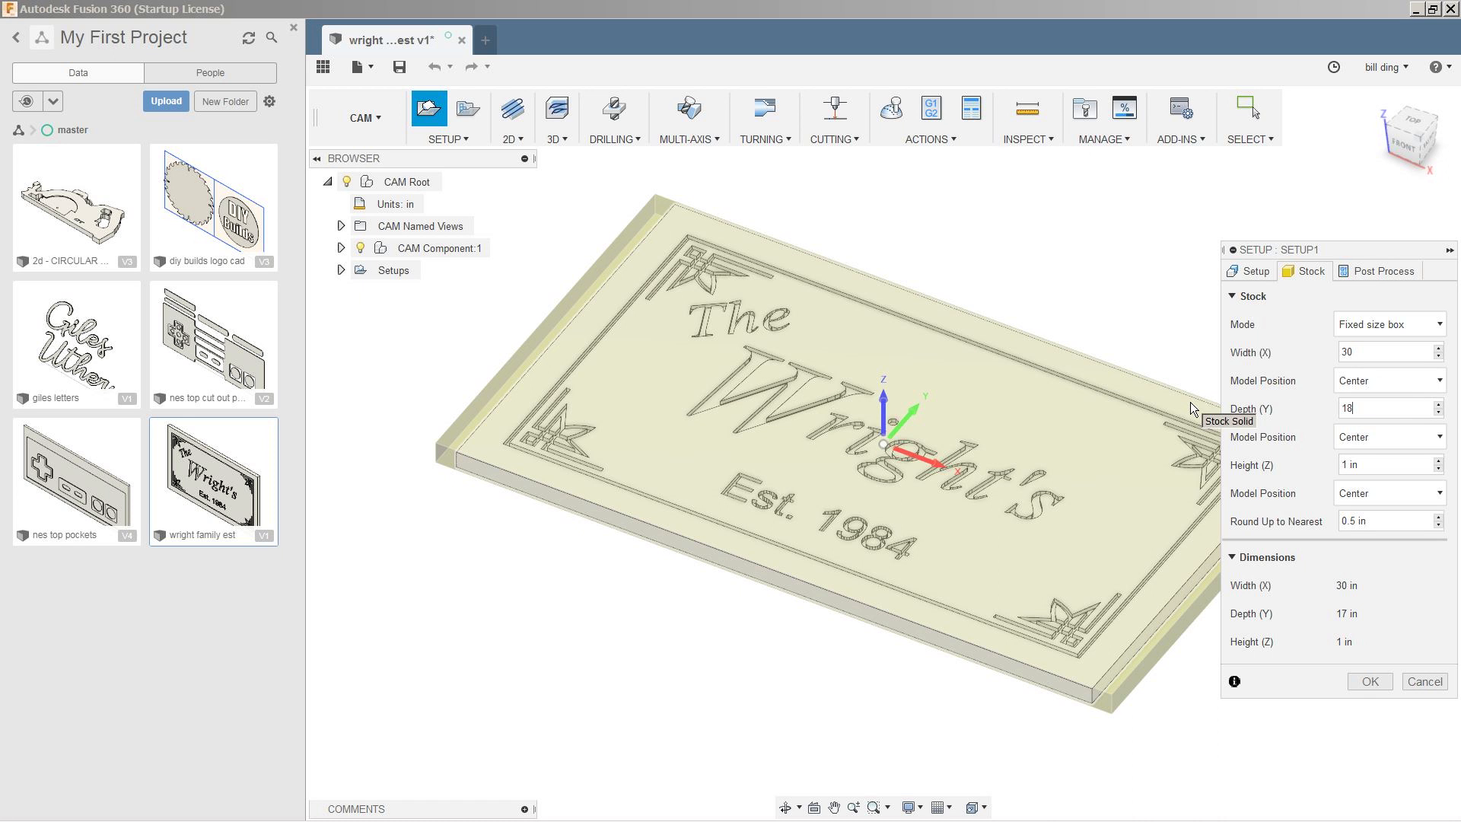
text(18)
click(1391, 464)
text(.75)
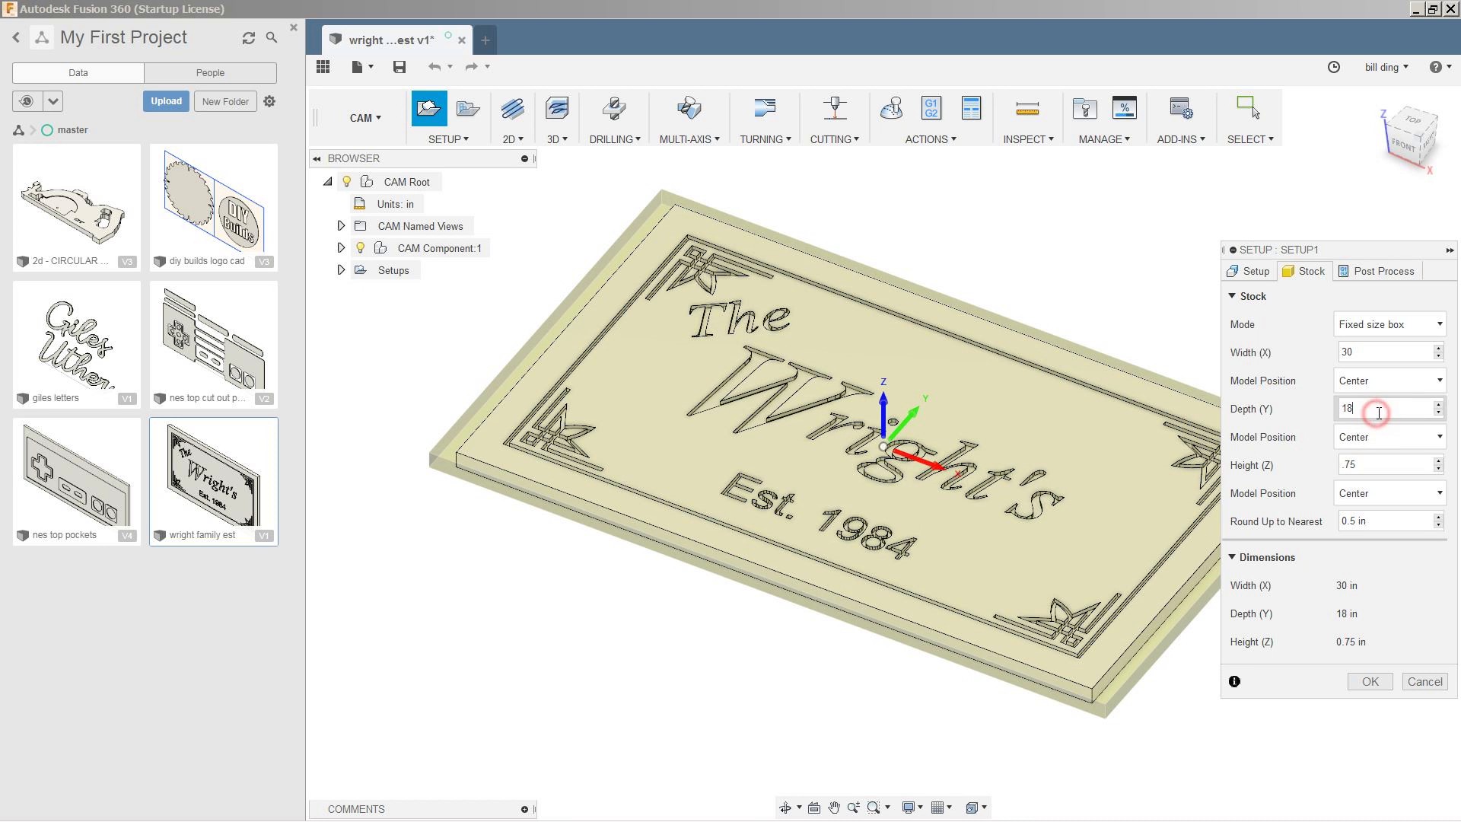
middle_drag(708, 376, 598, 401)
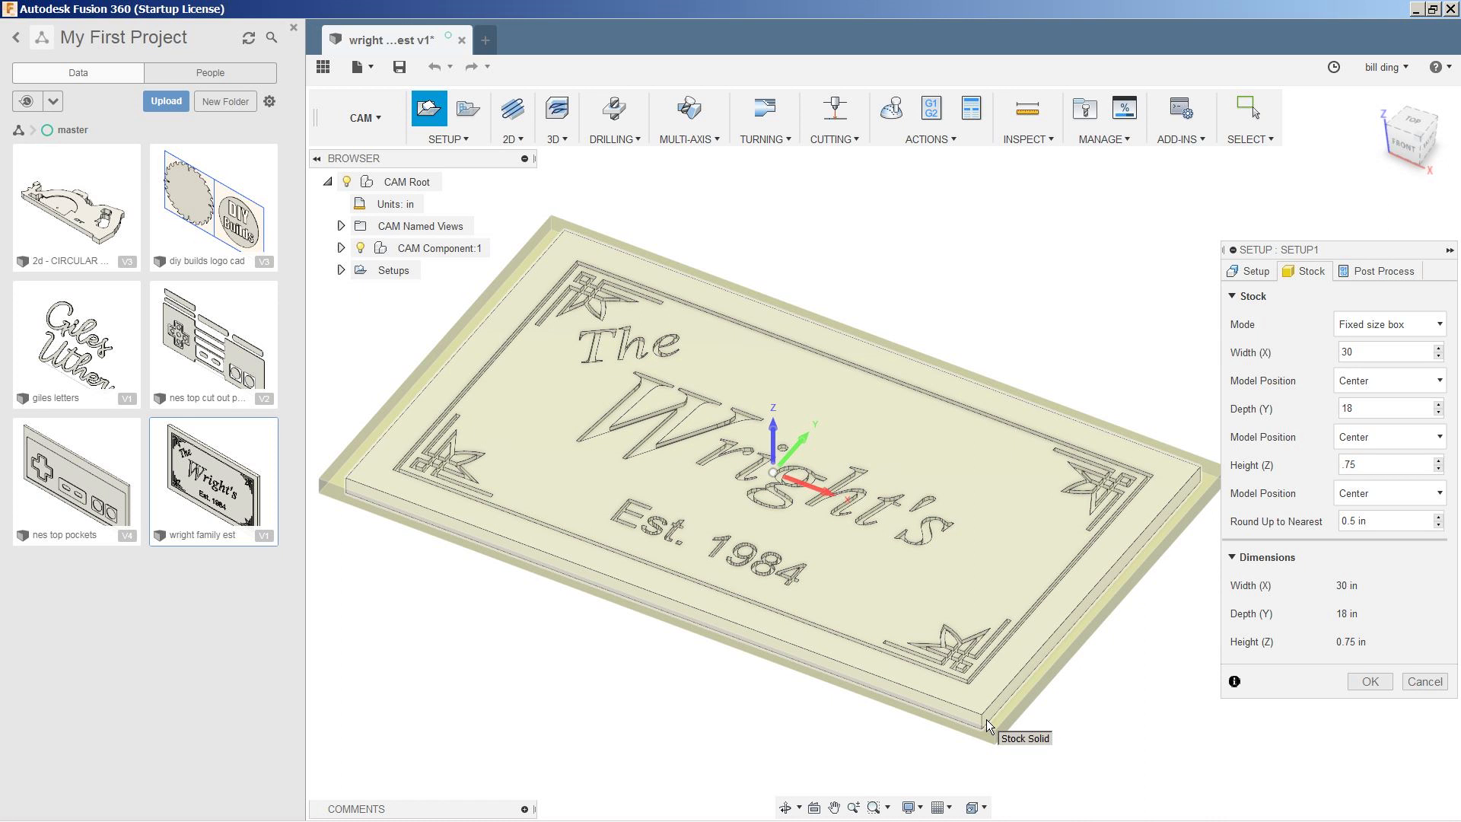
Place the work origin at the stock's top corner box point and finish Setup1
click(1252, 271)
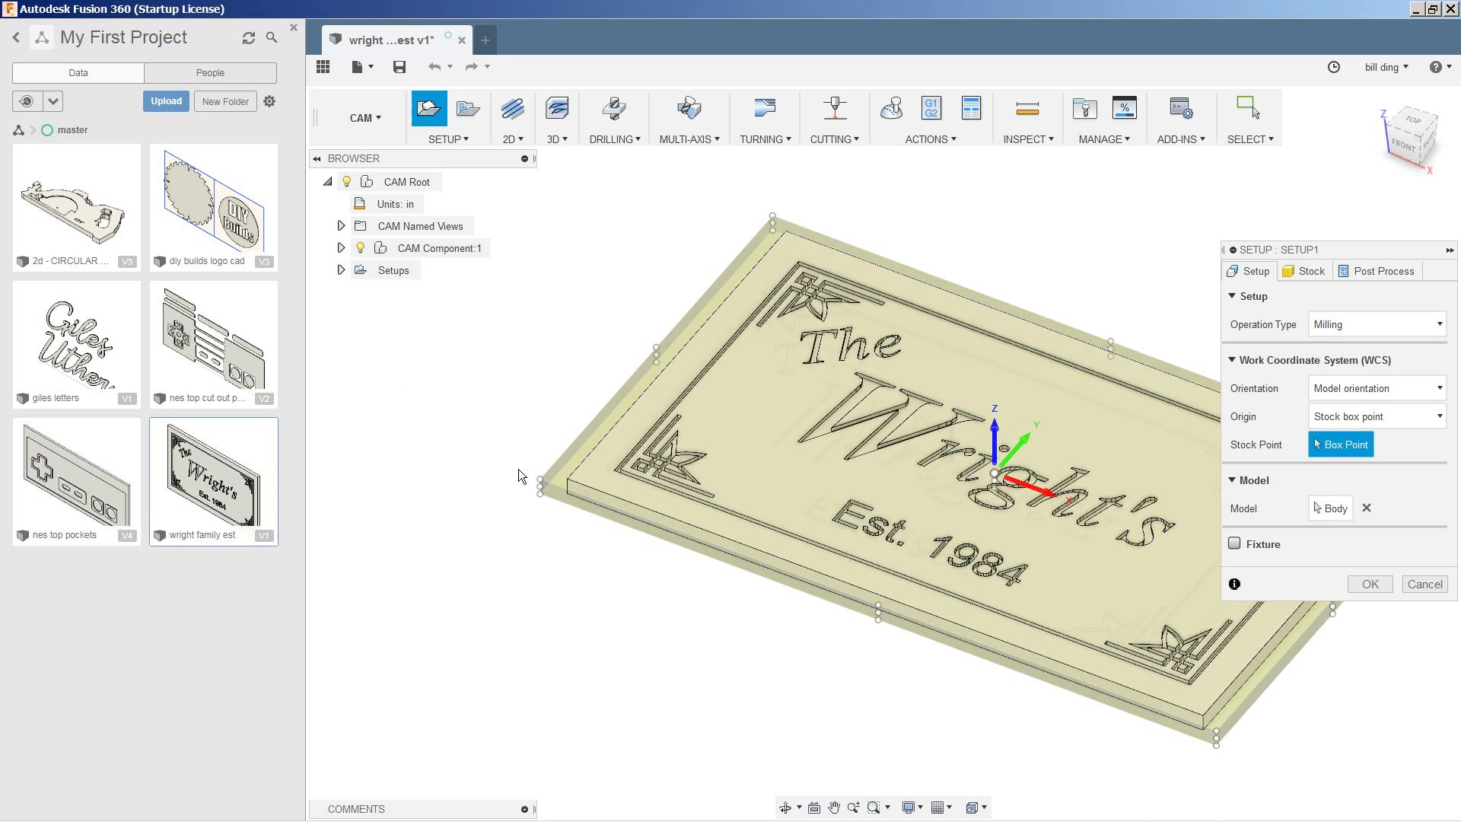
scroll(523, 475, up, 3)
scroll(537, 483, up, 3)
scroll(545, 479, up, 1)
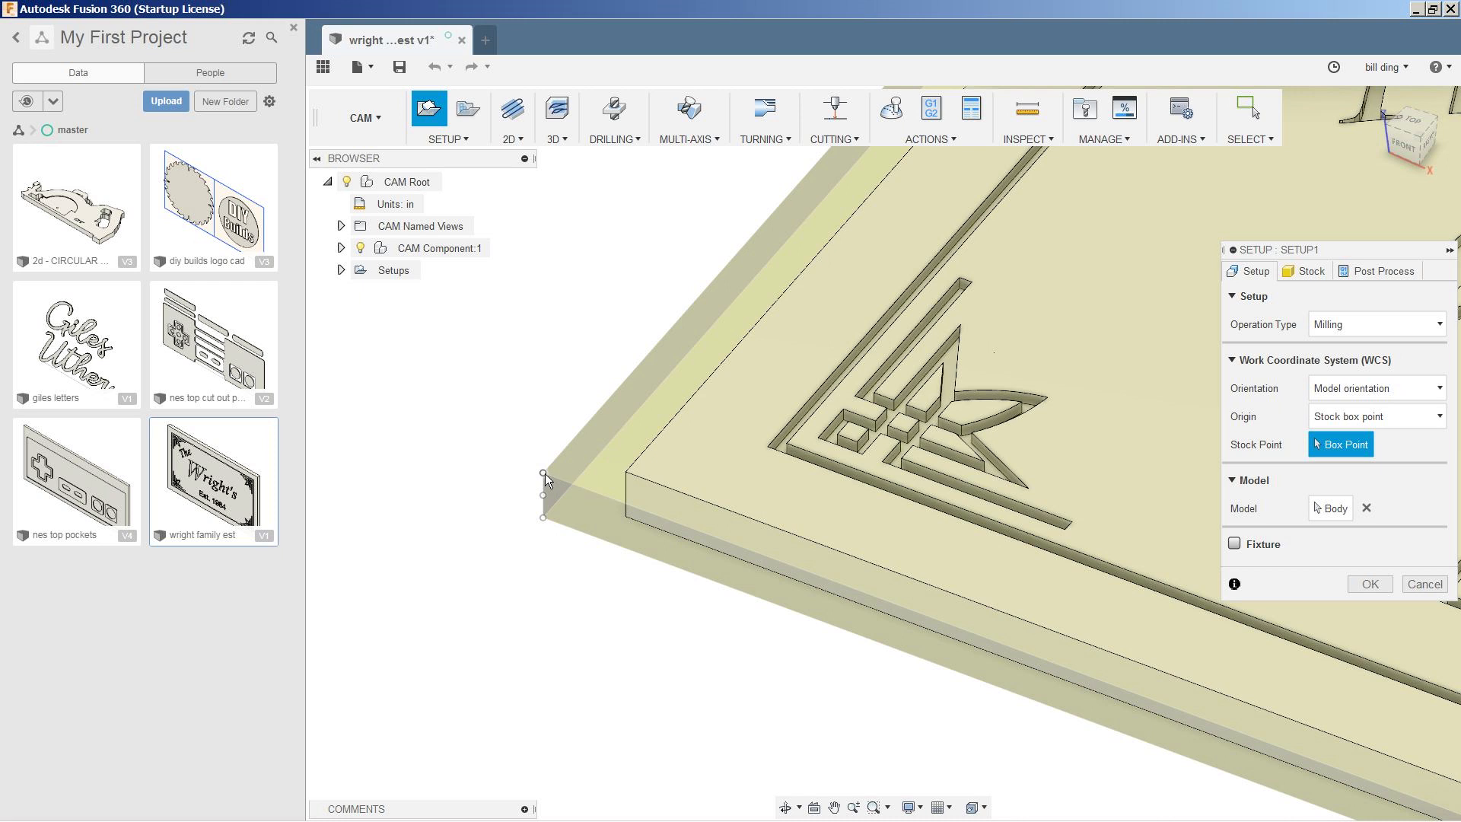
click(544, 473)
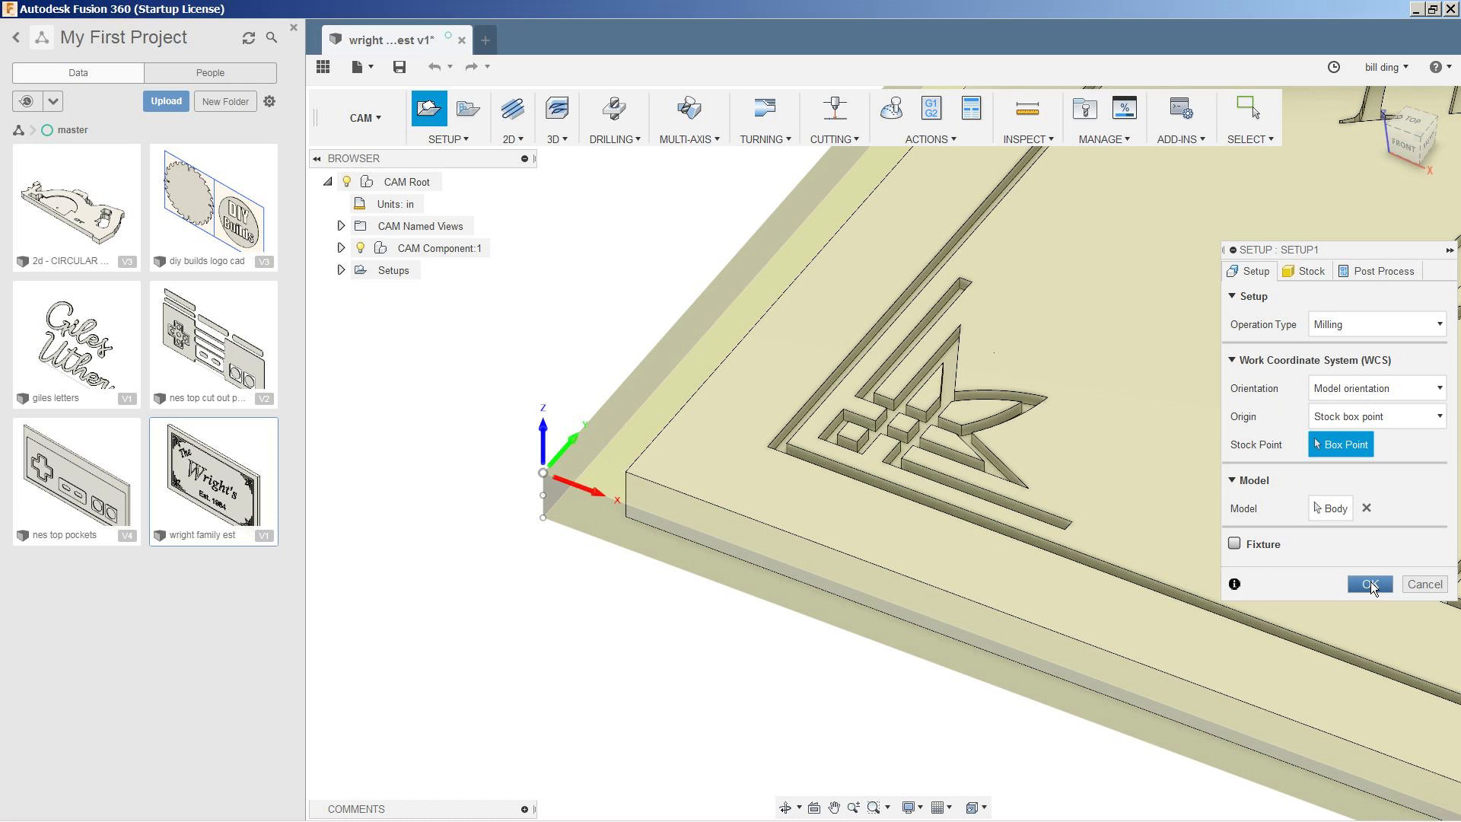
key(Return)
scroll(805, 519, down, 5)
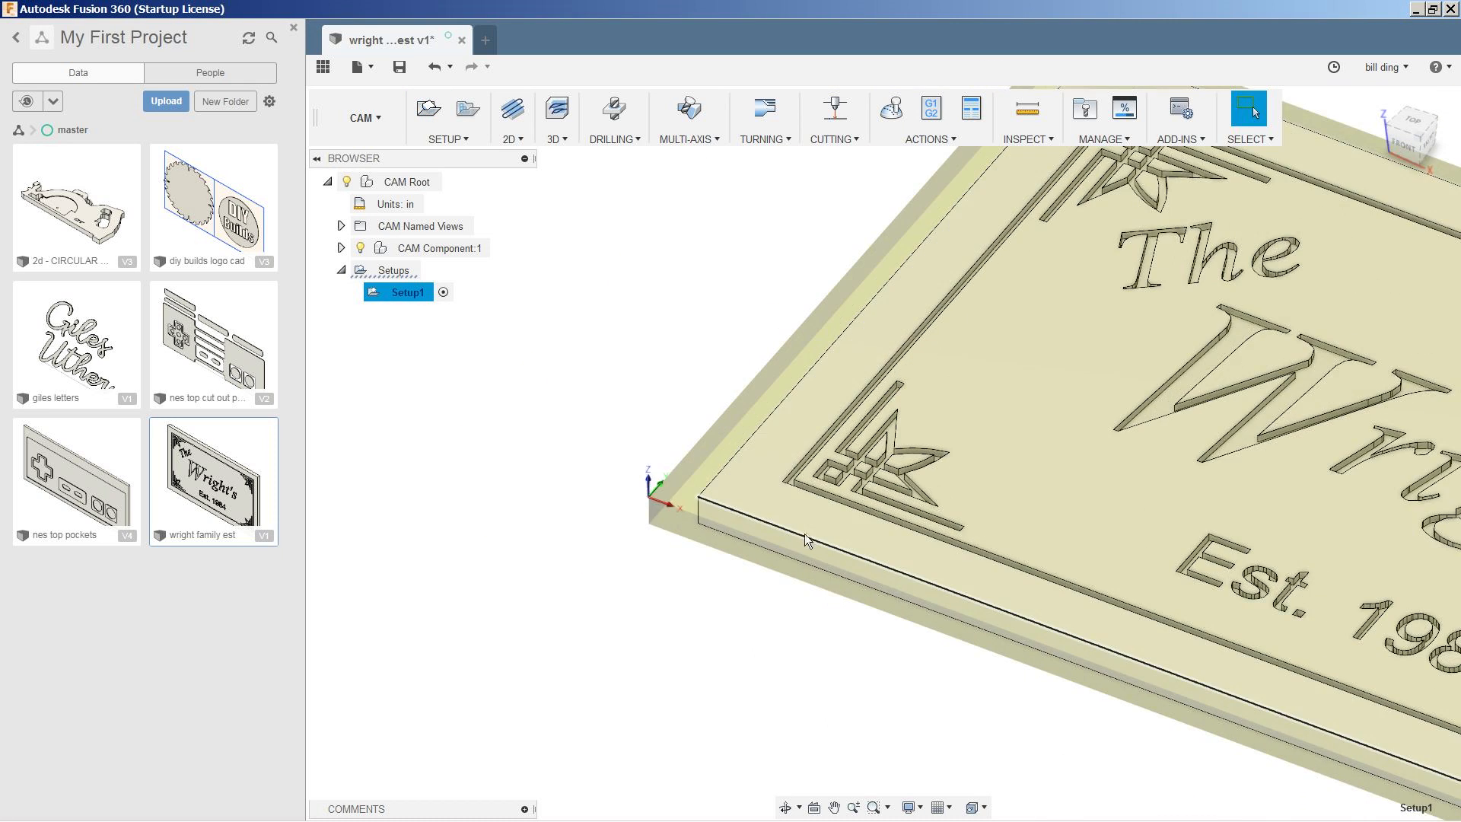
middle_drag(1077, 568, 688, 511)
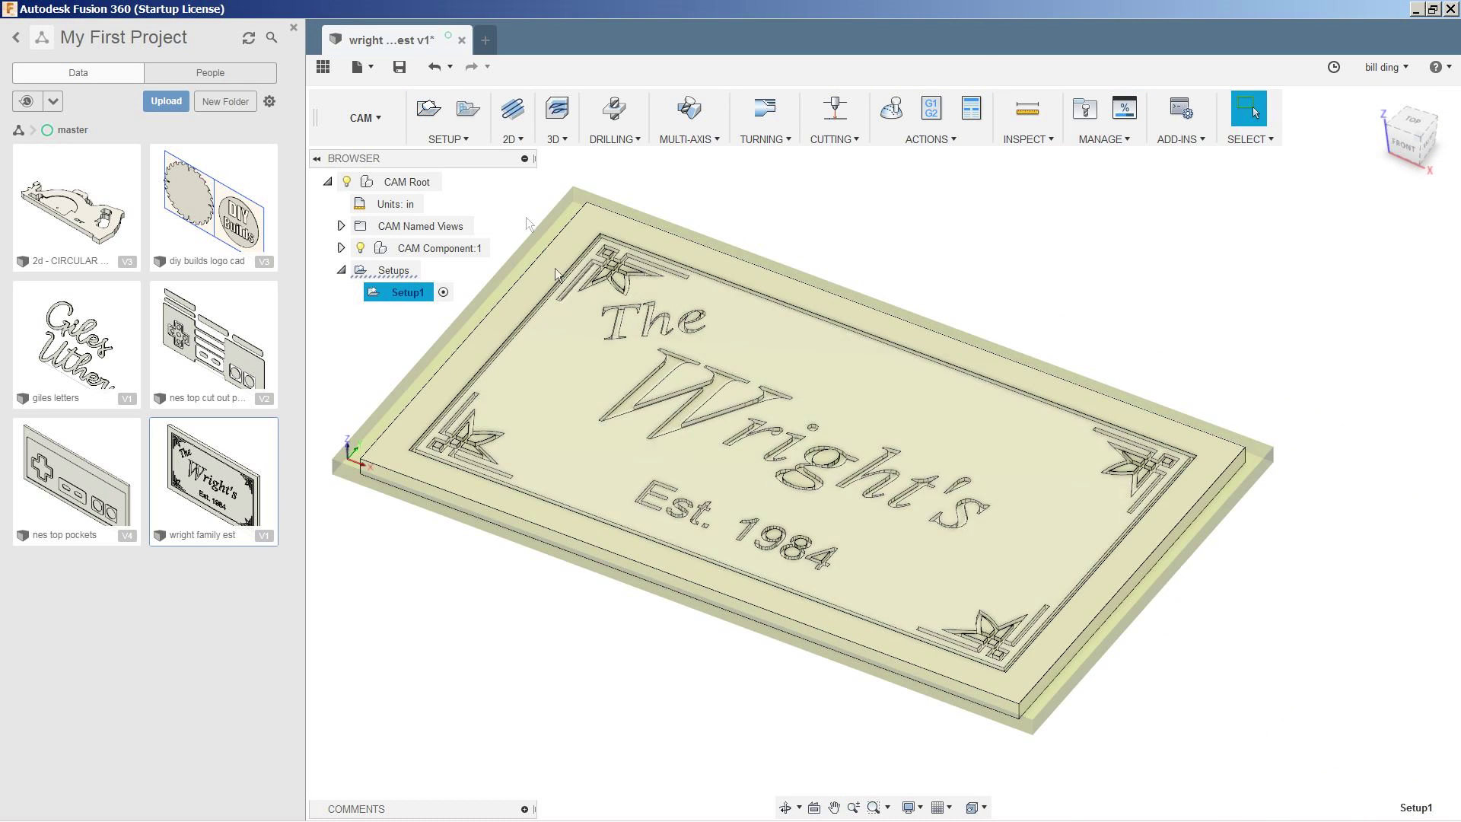
Start a 2D Engrave operation and pick the chamfer mill, opening it for editing
click(517, 138)
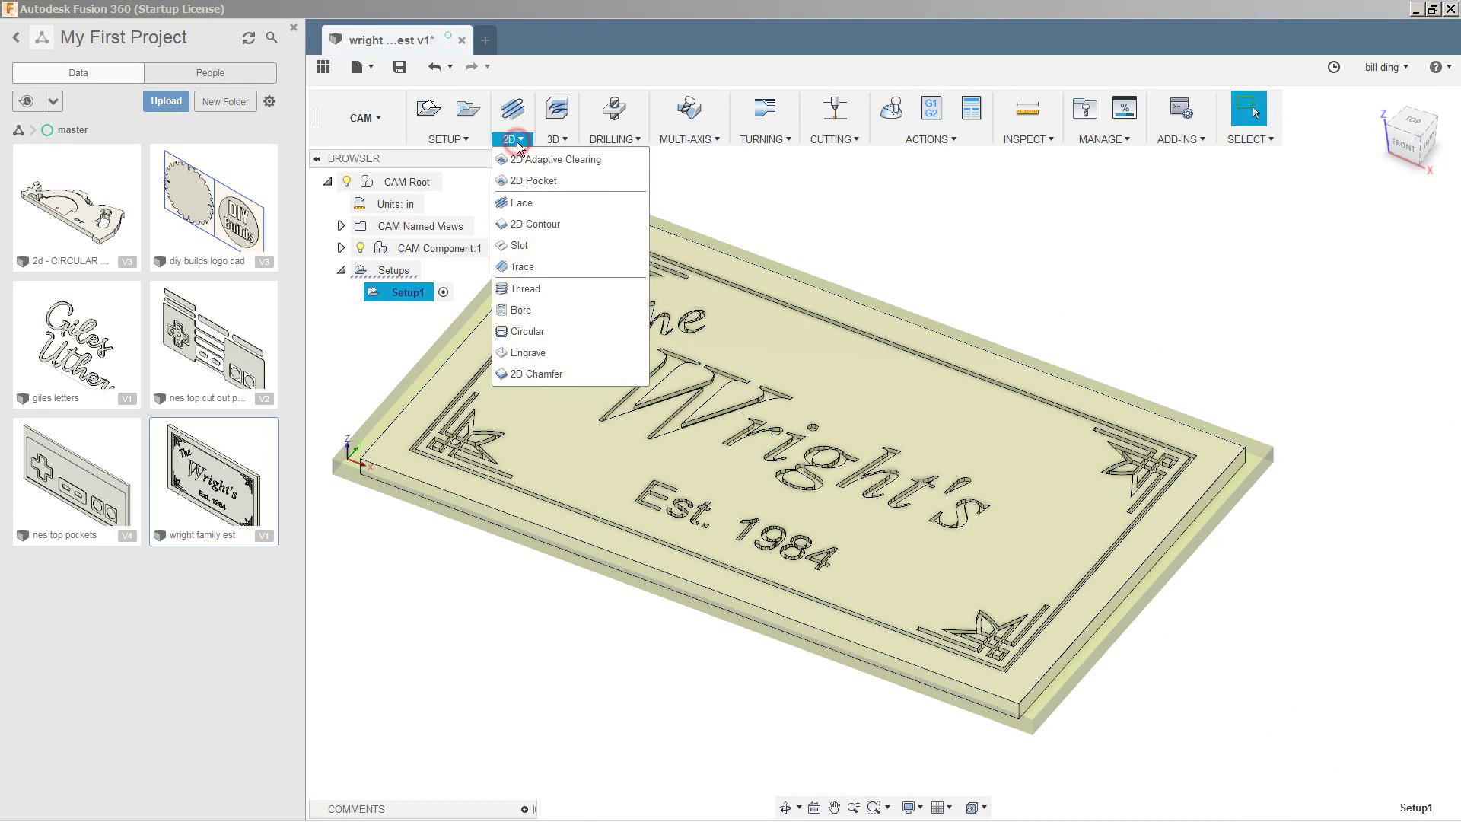
click(586, 363)
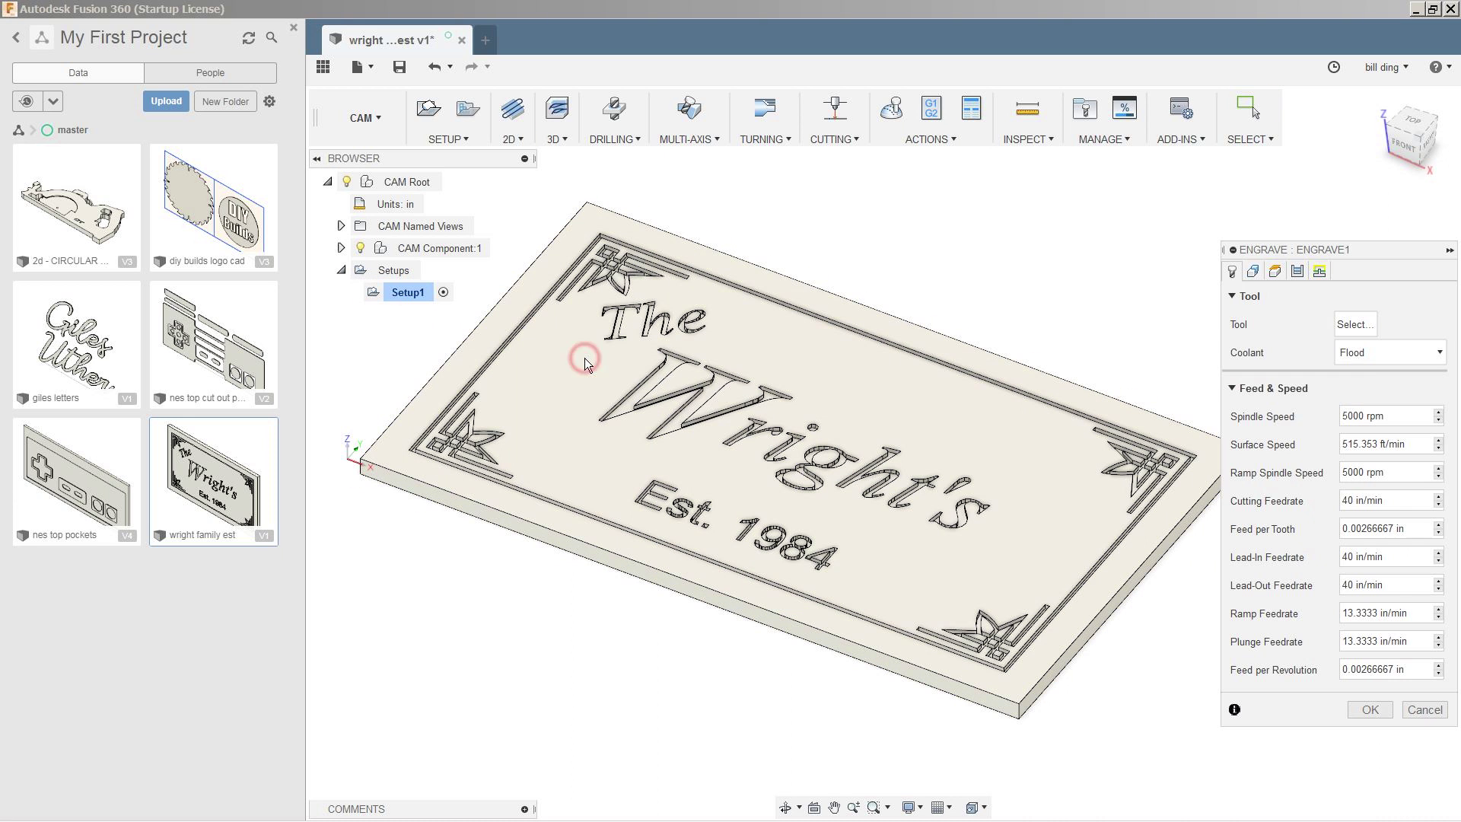
click(1362, 328)
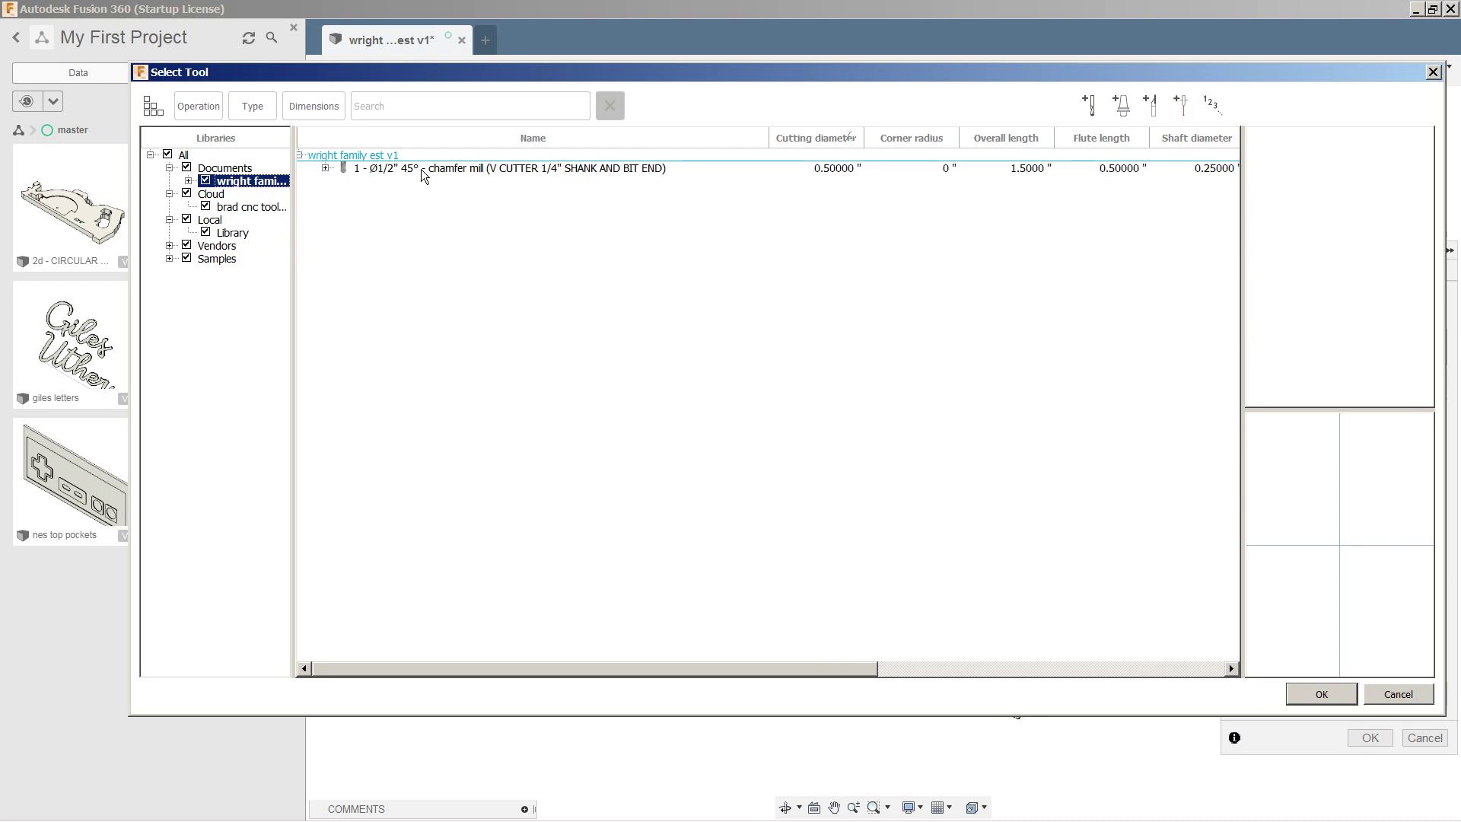
click(422, 171)
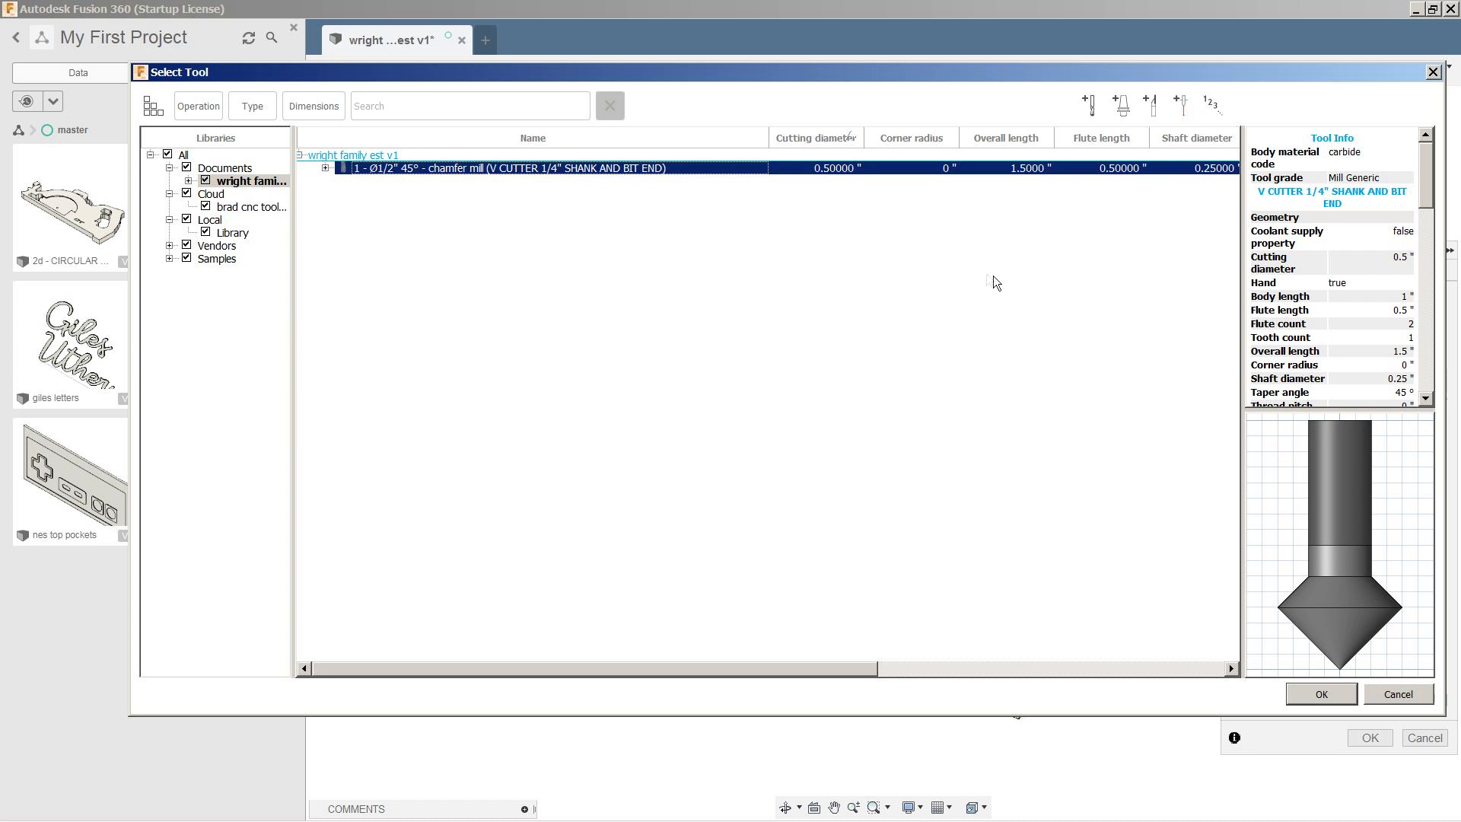
right_click(1021, 178)
click(1069, 180)
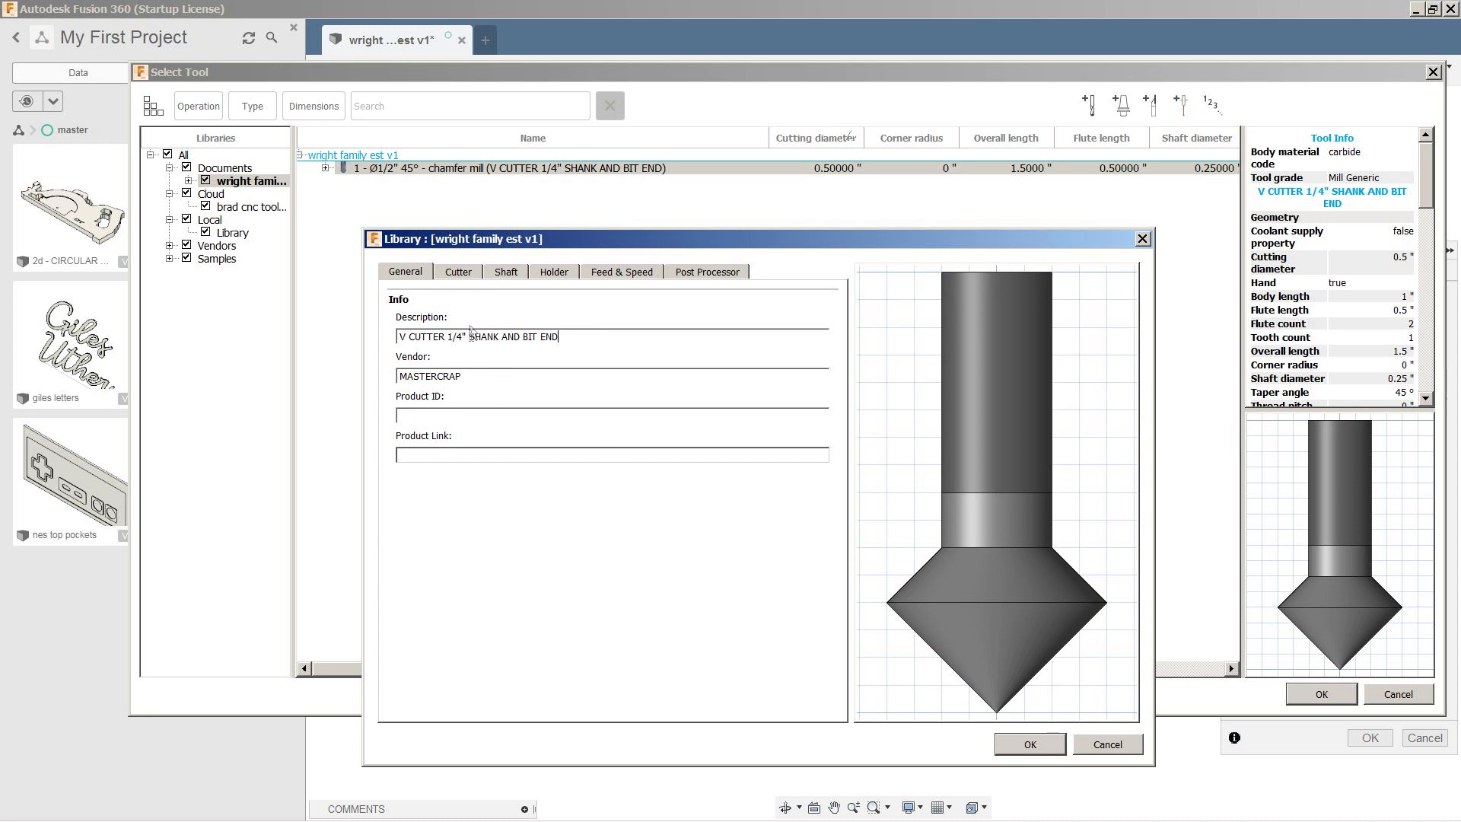
Review the cutter geometry: Chamfer mill type, 45° taper angle, 0 tip diameter
click(459, 274)
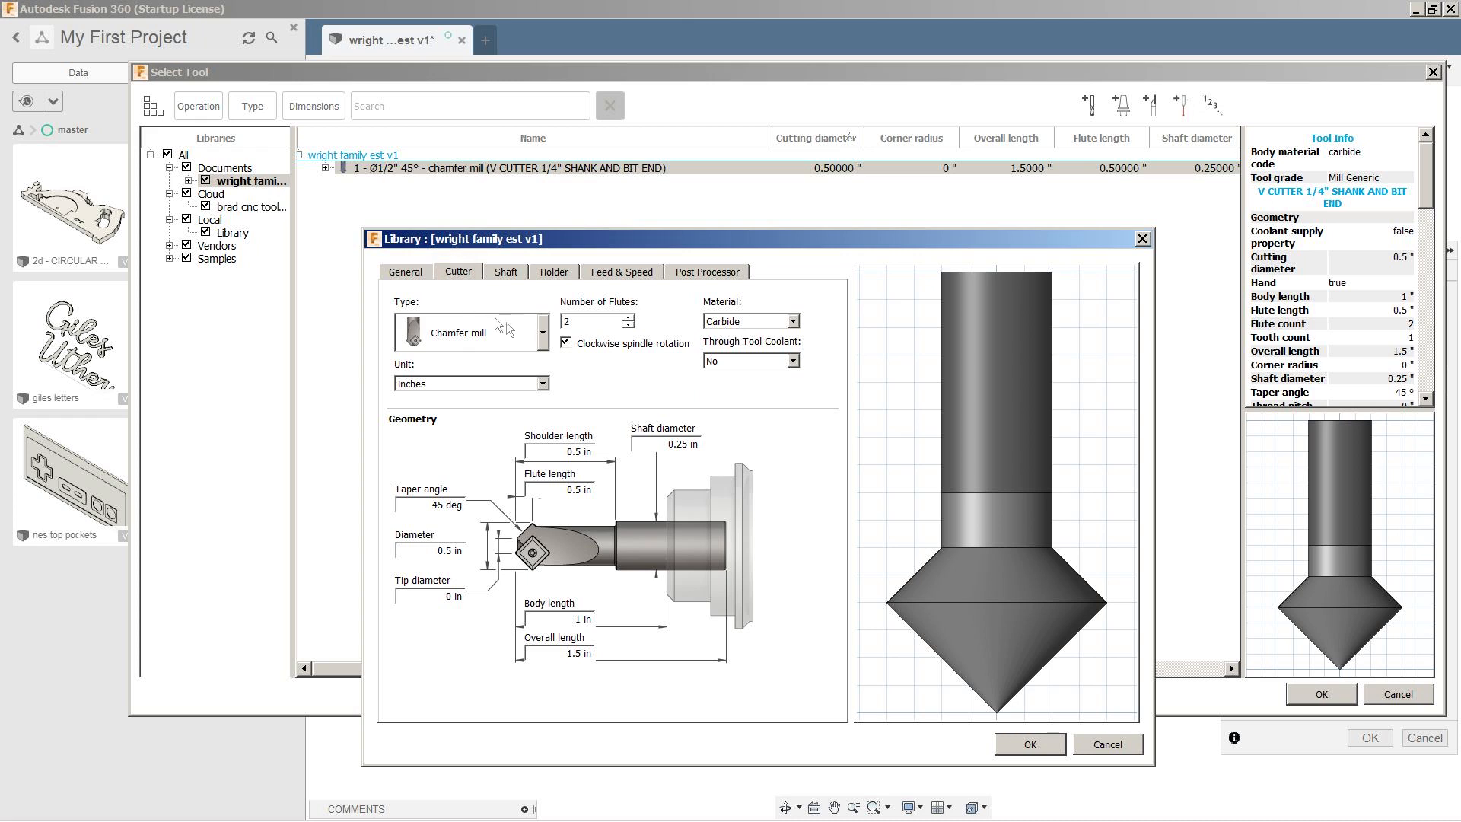
click(543, 333)
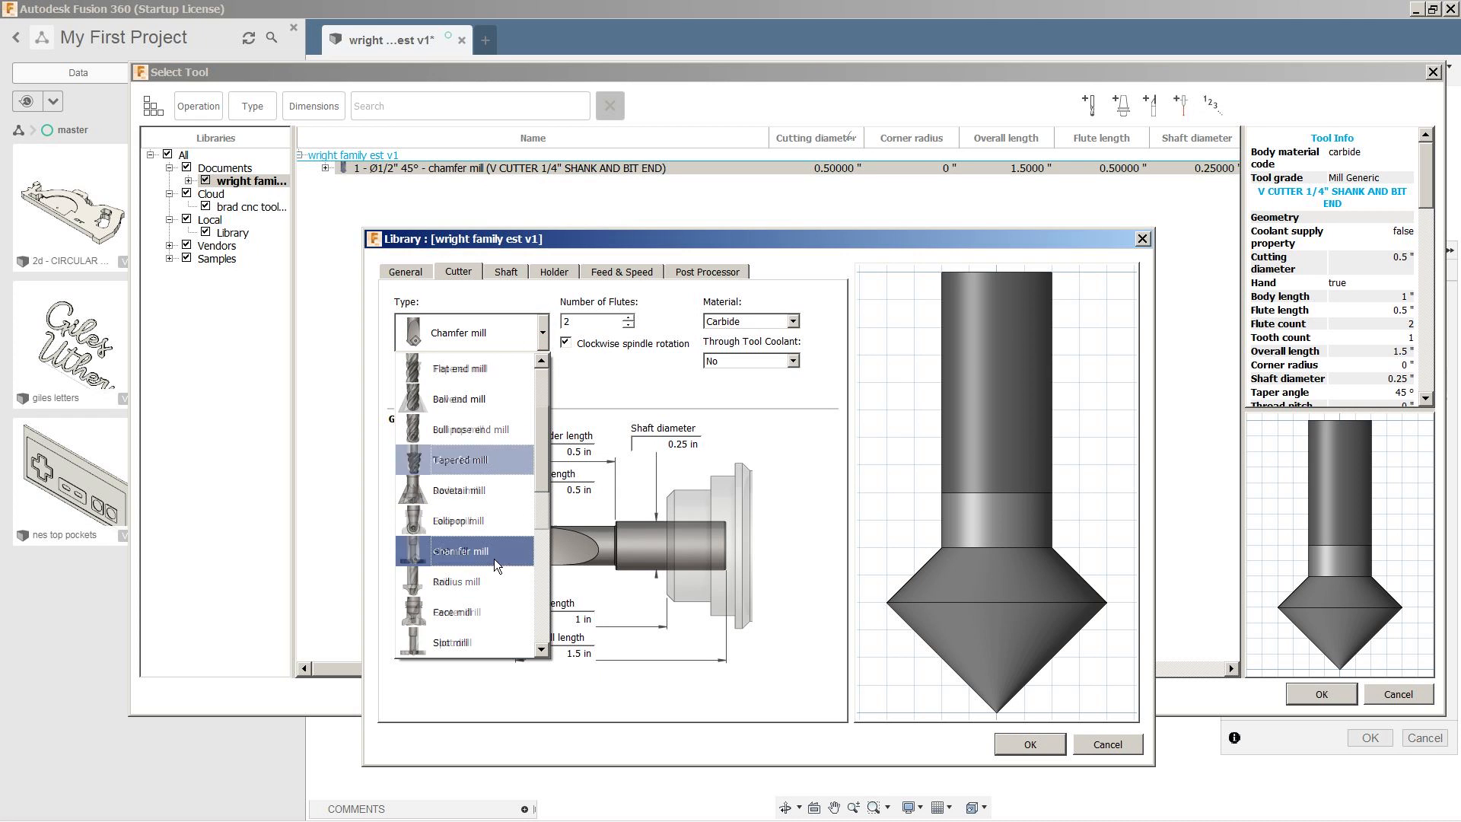
scroll(497, 468, down, 2)
scroll(498, 468, down, 2)
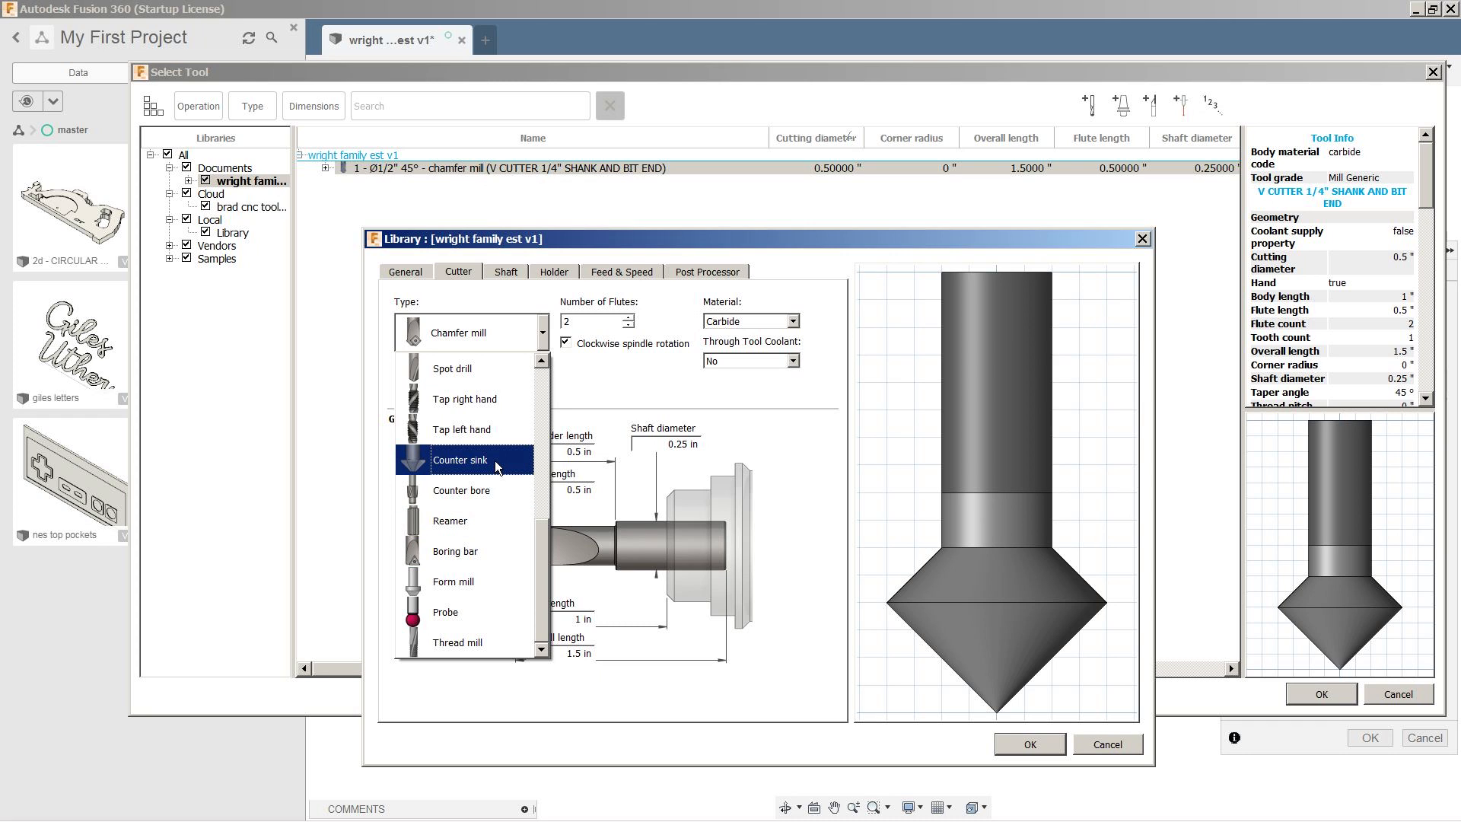
click(532, 295)
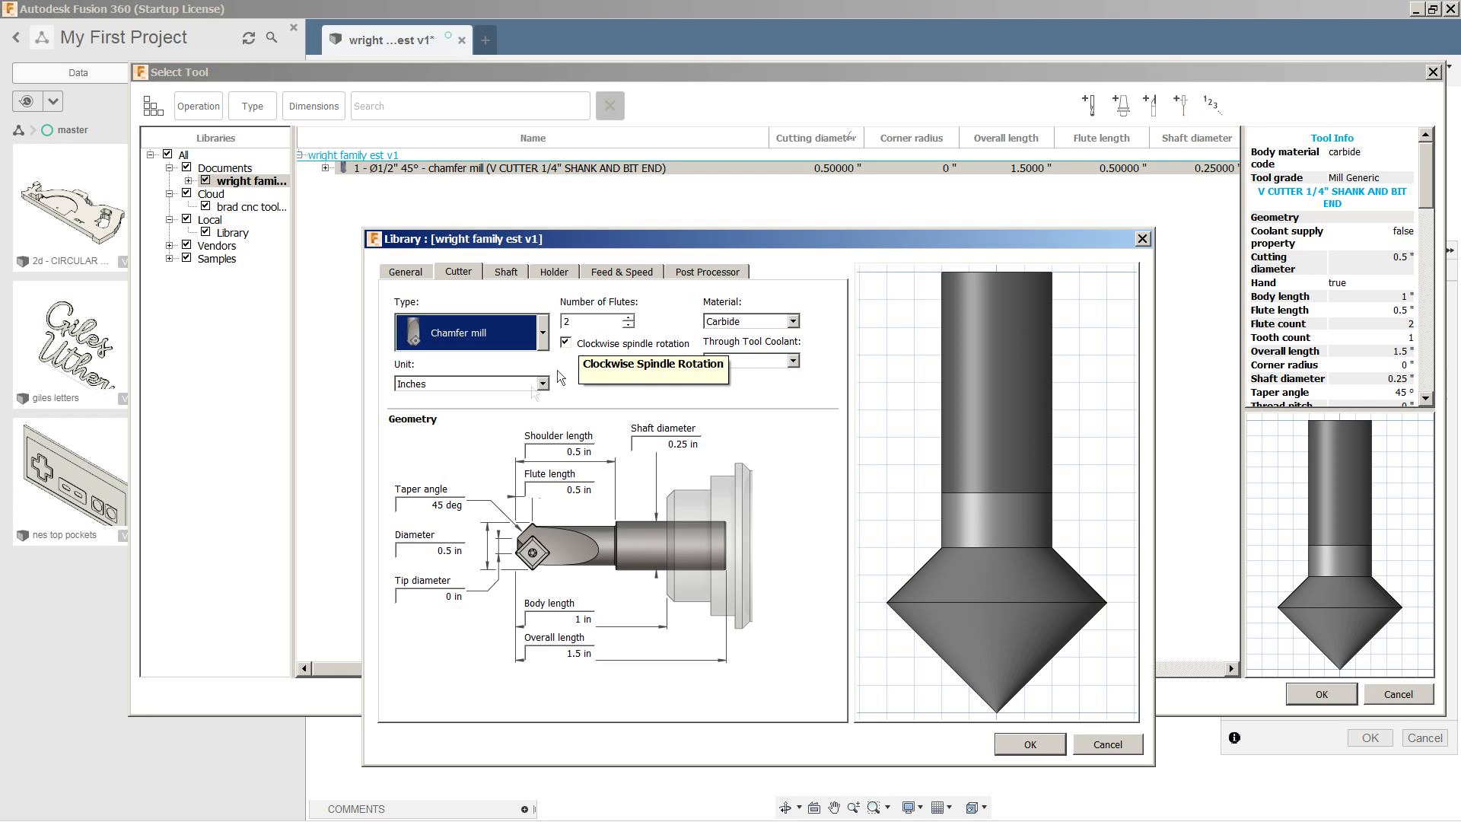
double_click(435, 504)
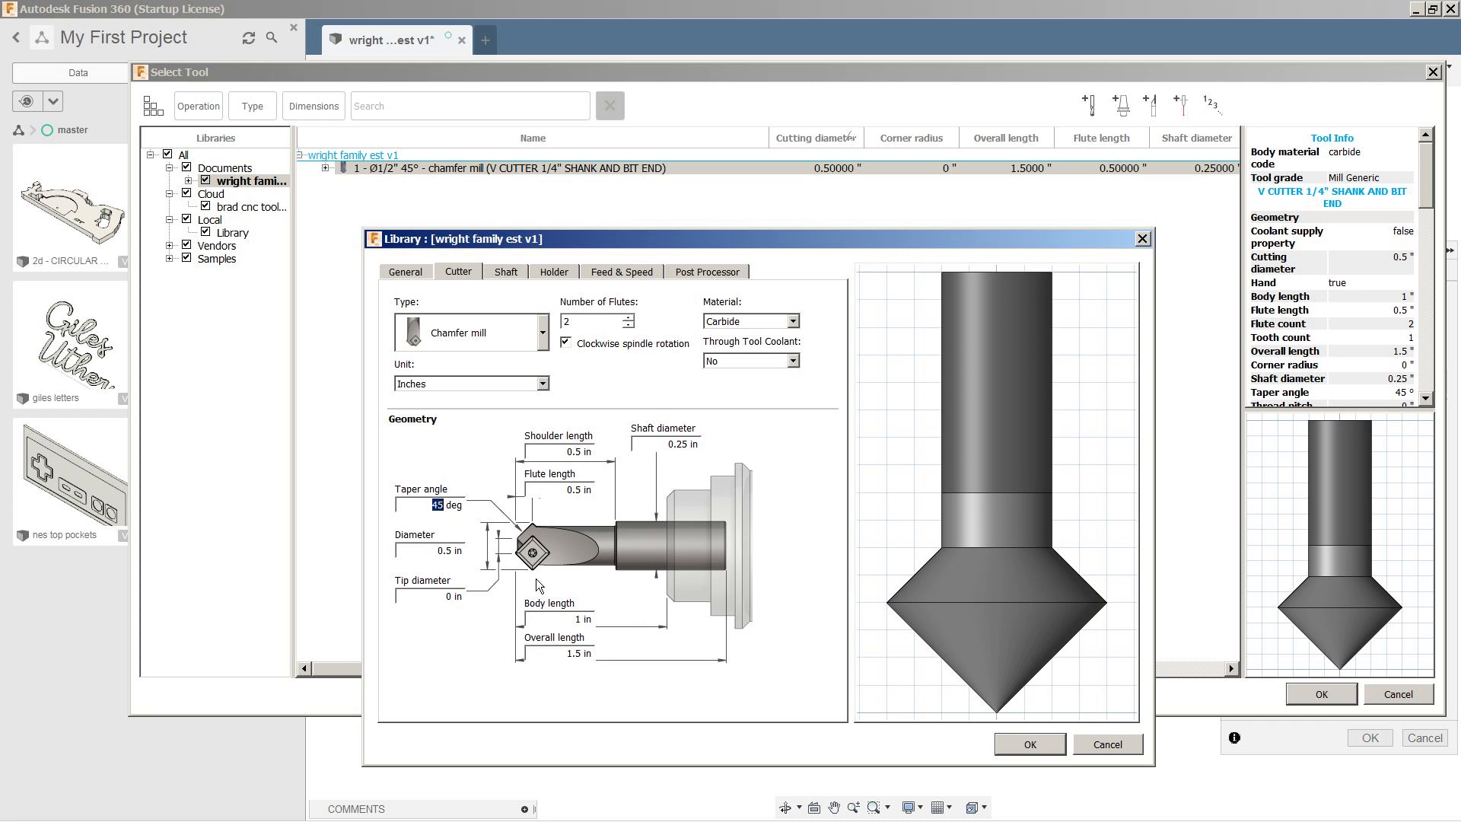
double_click(439, 594)
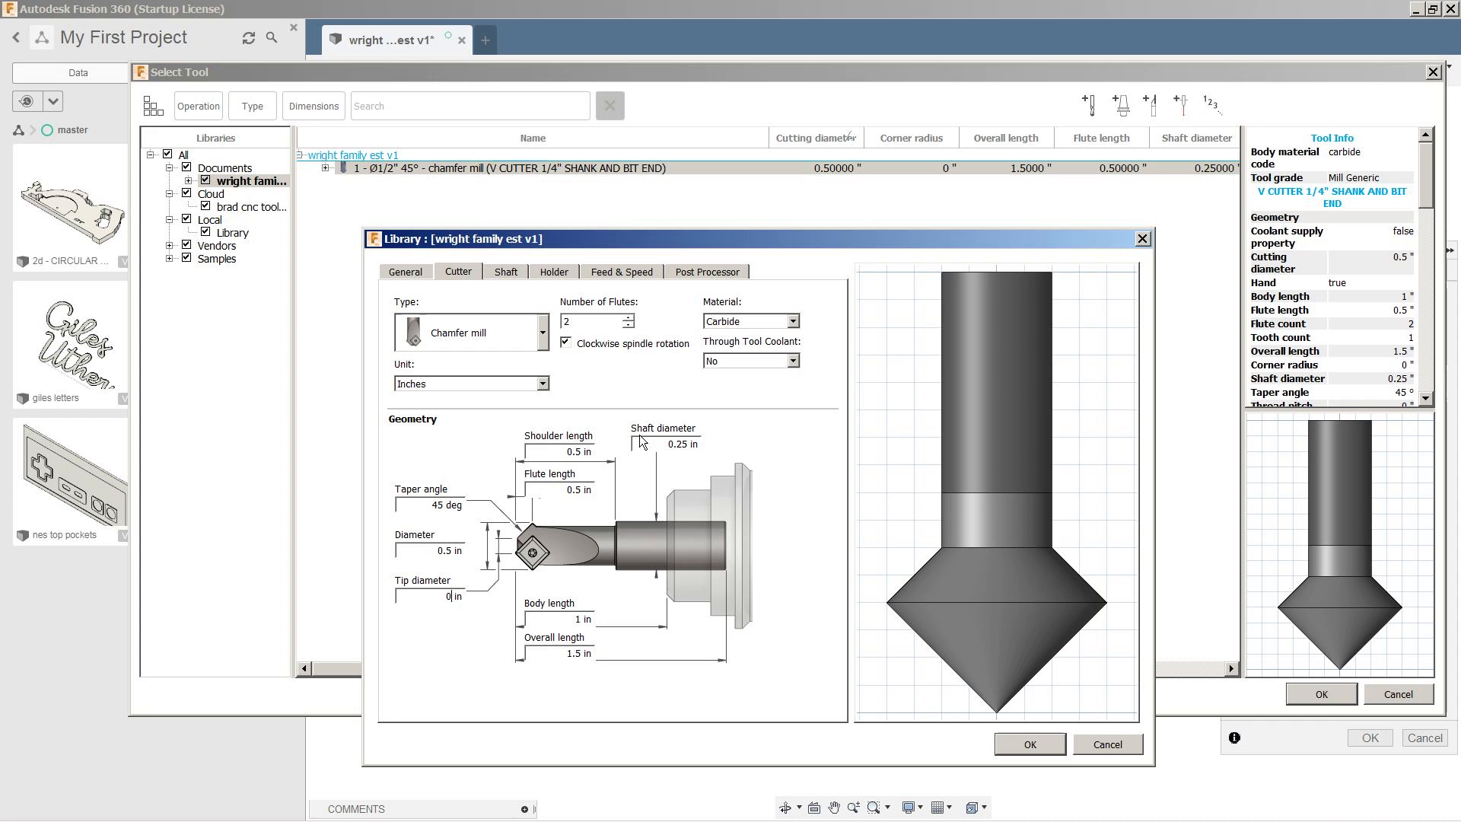
Check shaft, holder, 40 in/min cutting feed and post settings, then accept the chamfer mill as the tool
click(509, 273)
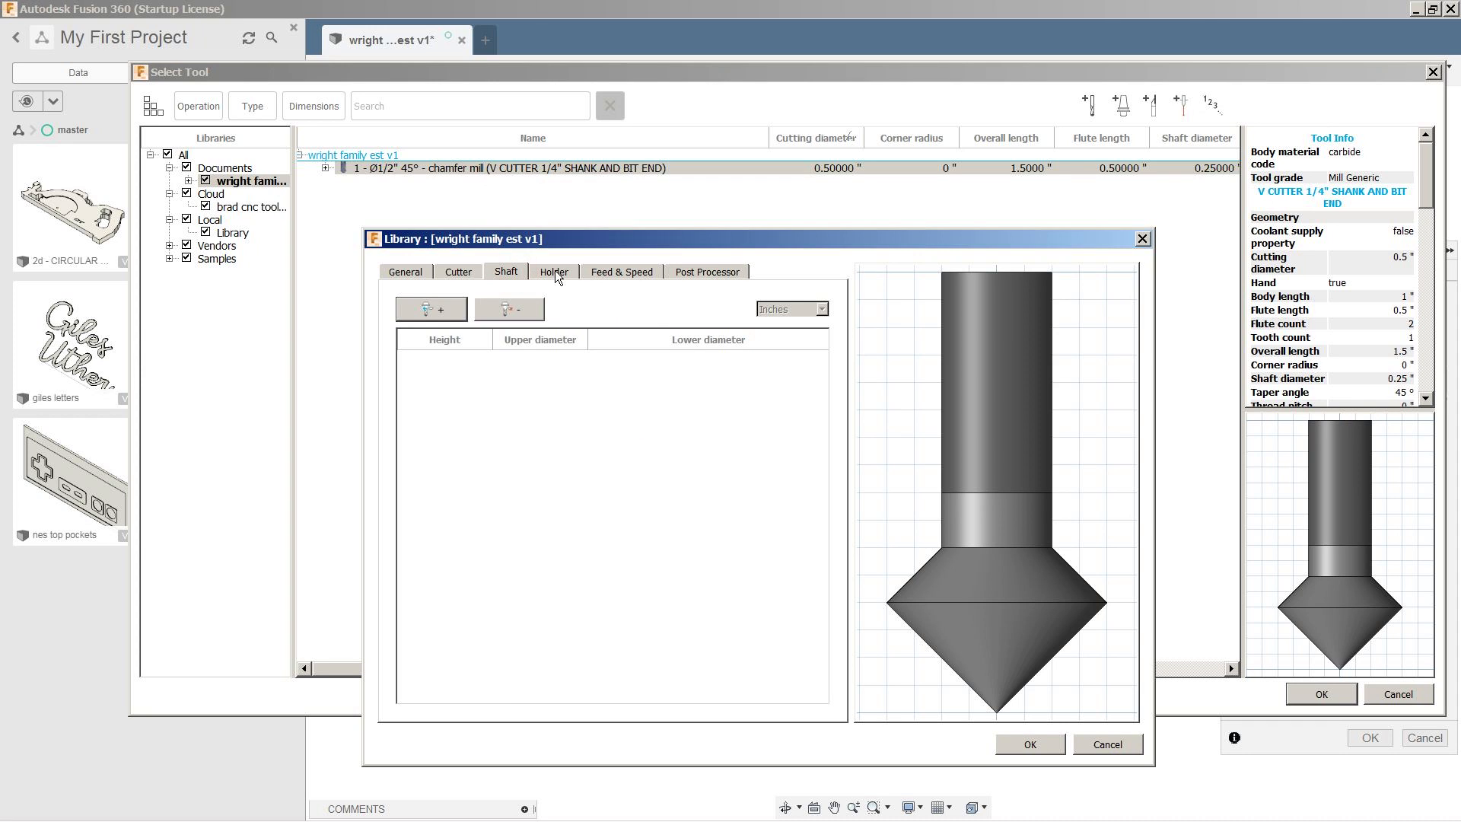
click(553, 272)
click(617, 271)
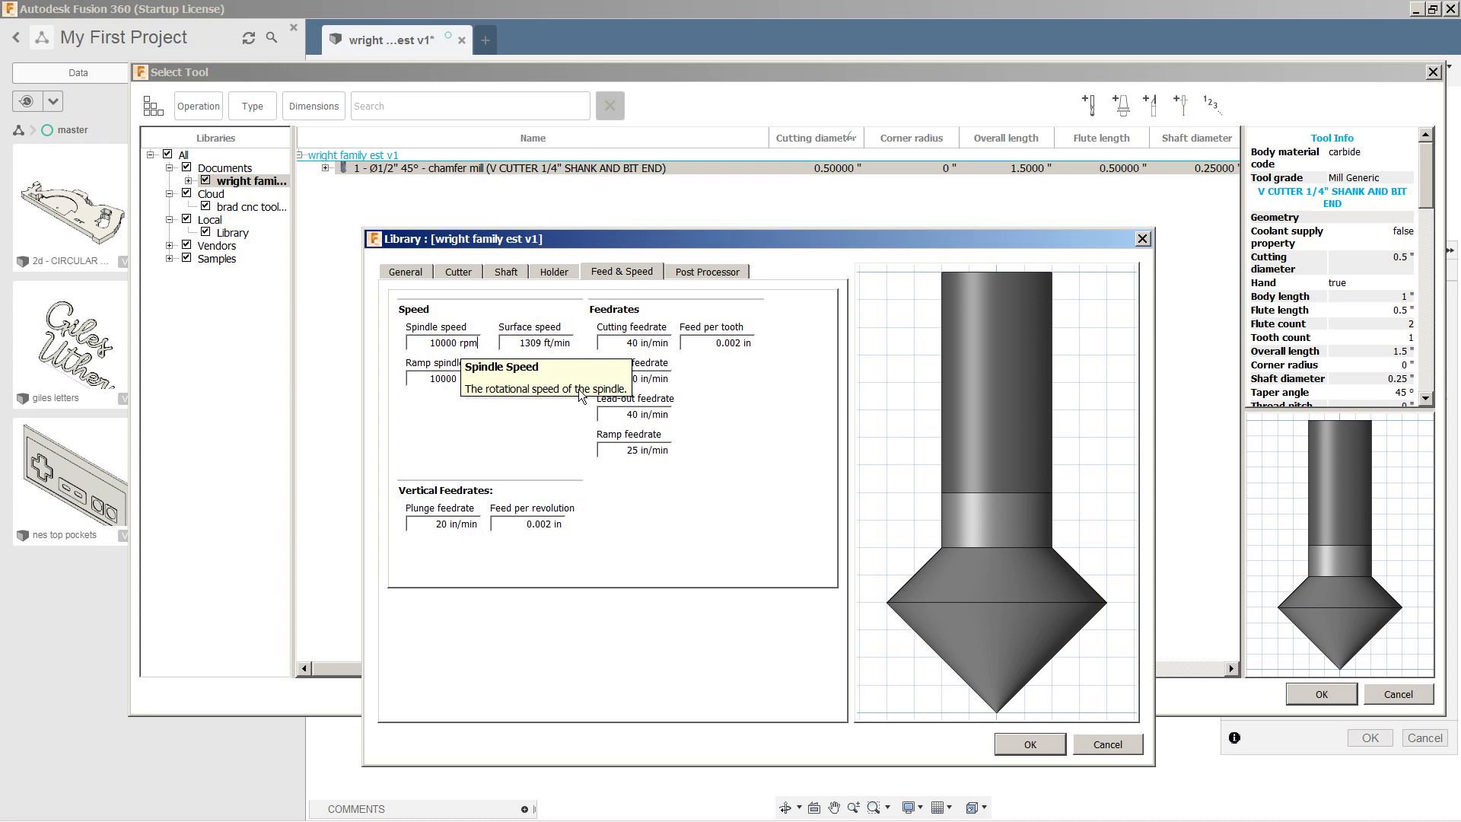
click(628, 343)
double_click(629, 343)
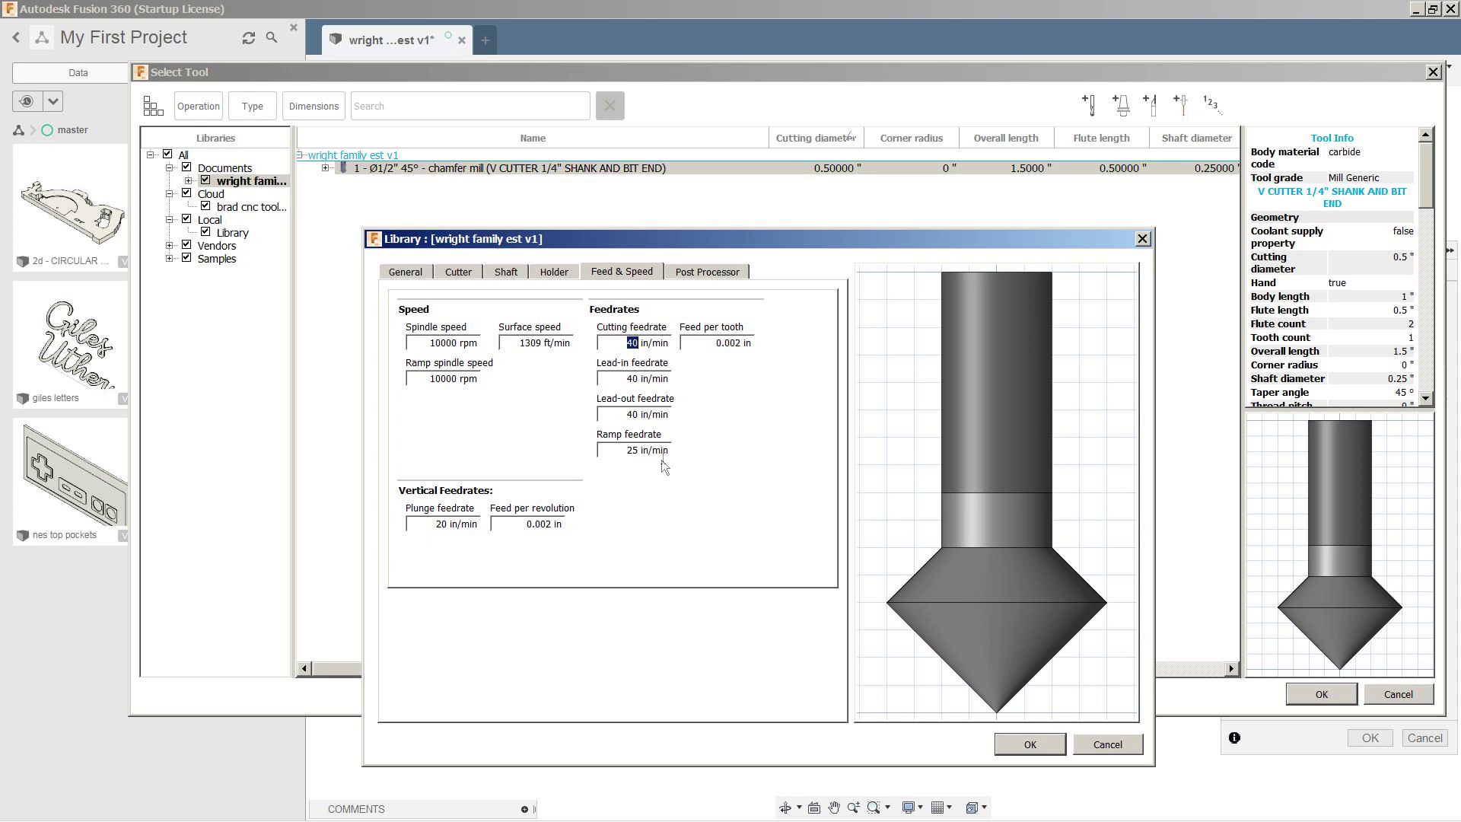
click(715, 274)
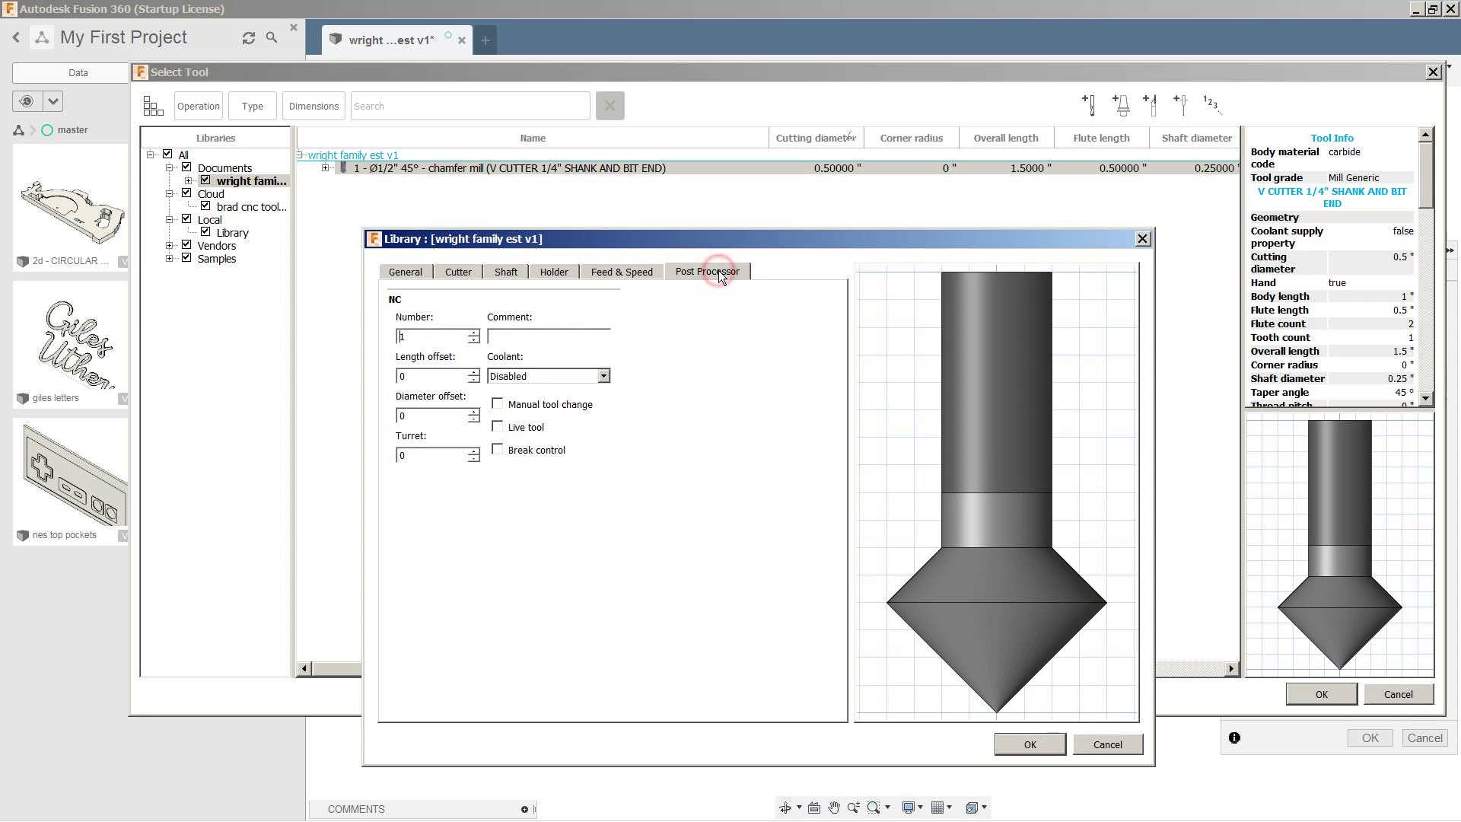
click(1030, 745)
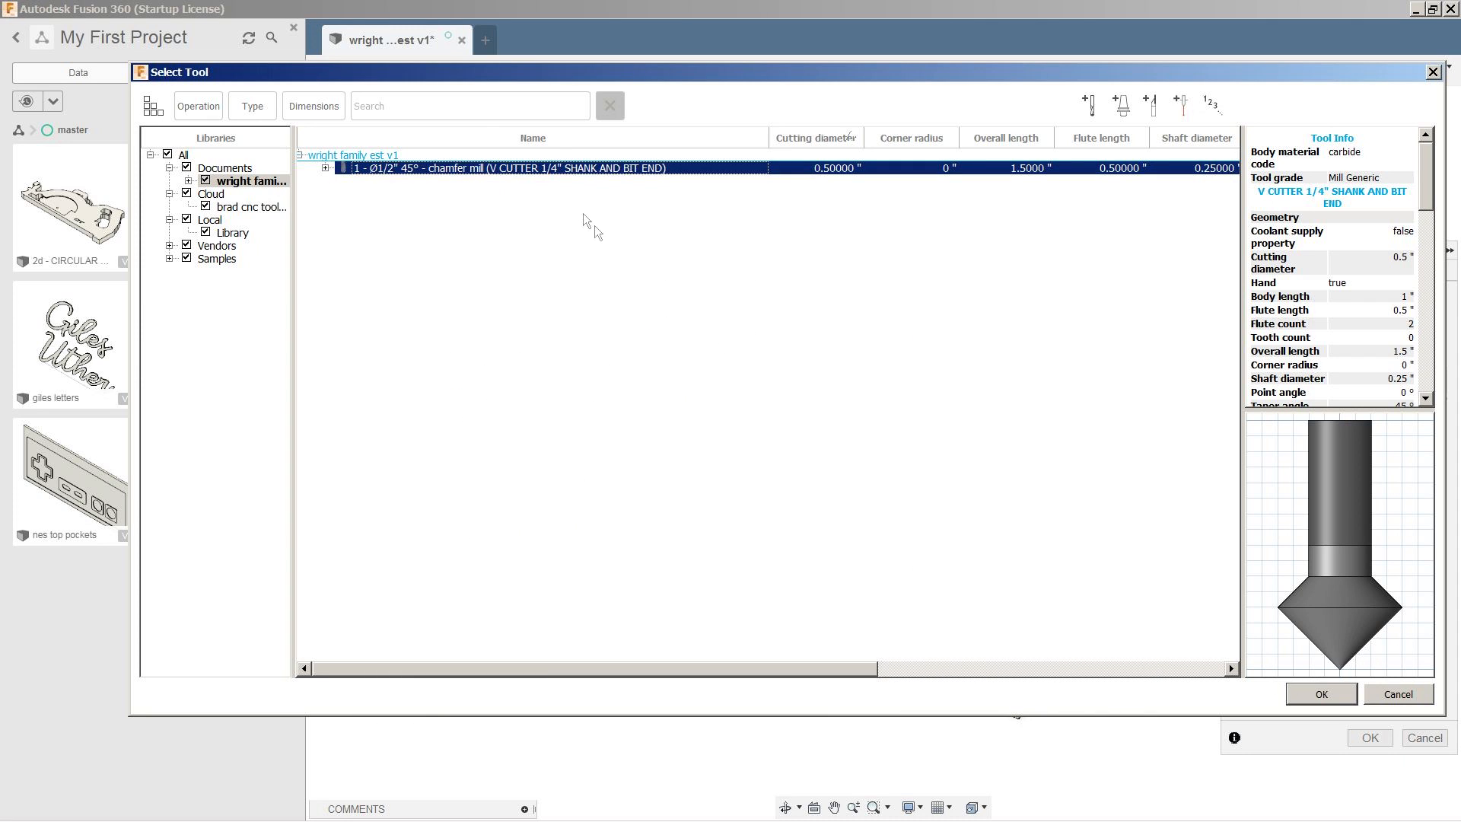
click(1309, 698)
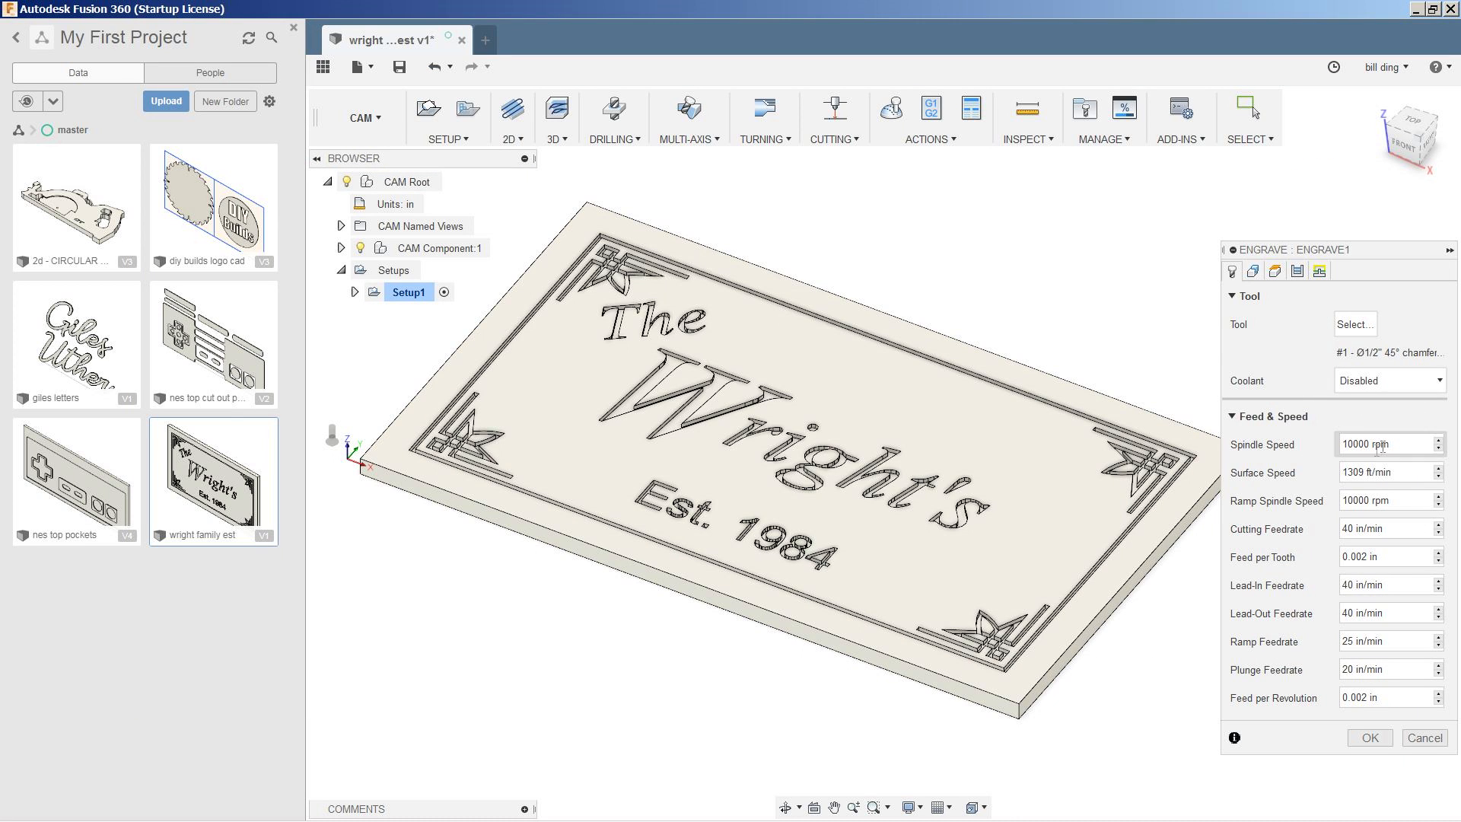
Select the upper-left border and ornament contours and the letters of 'The'
click(1255, 273)
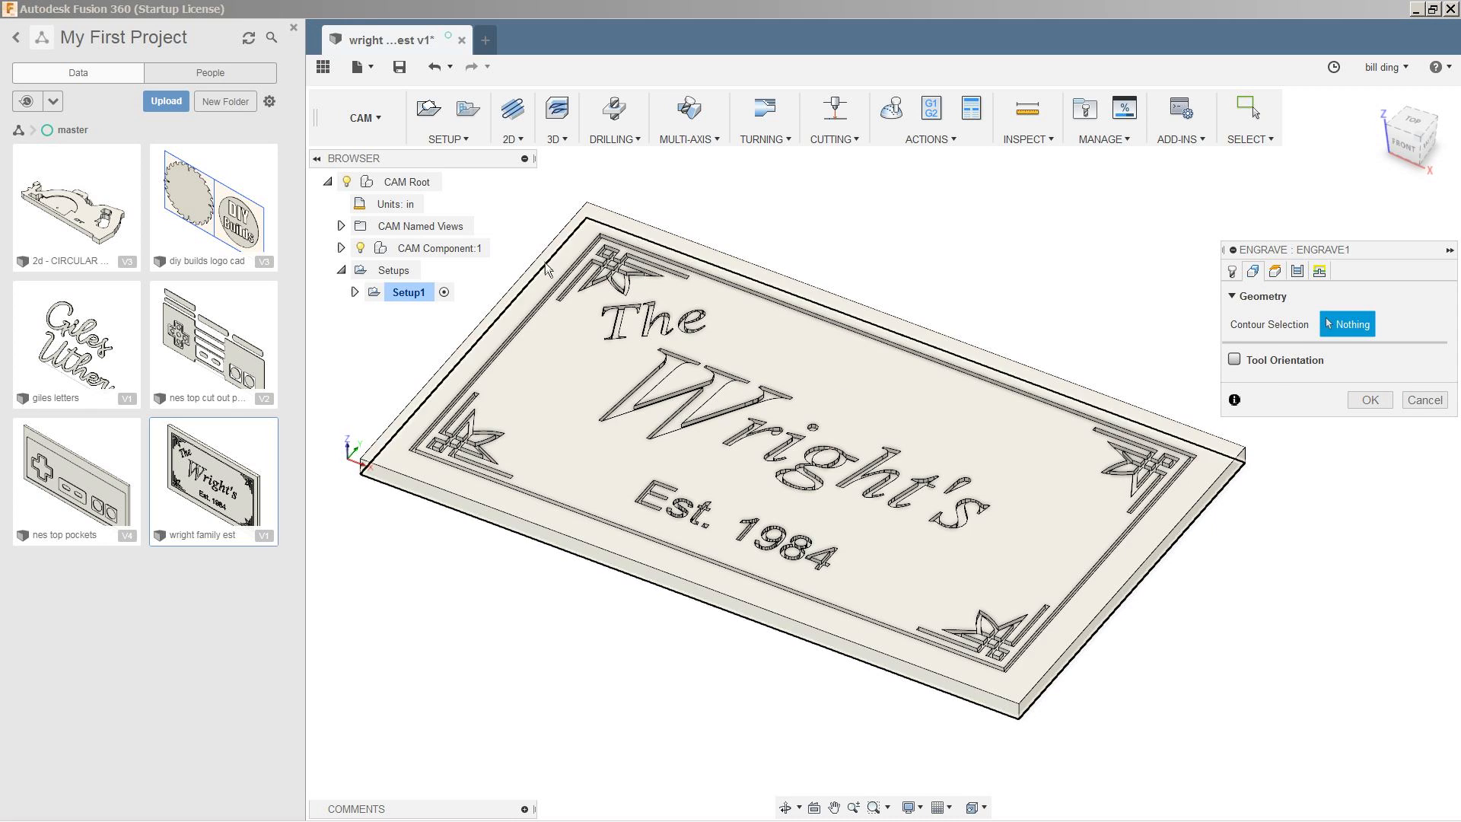
scroll(594, 255, up, 2)
scroll(593, 254, up, 4)
scroll(588, 252, up, 2)
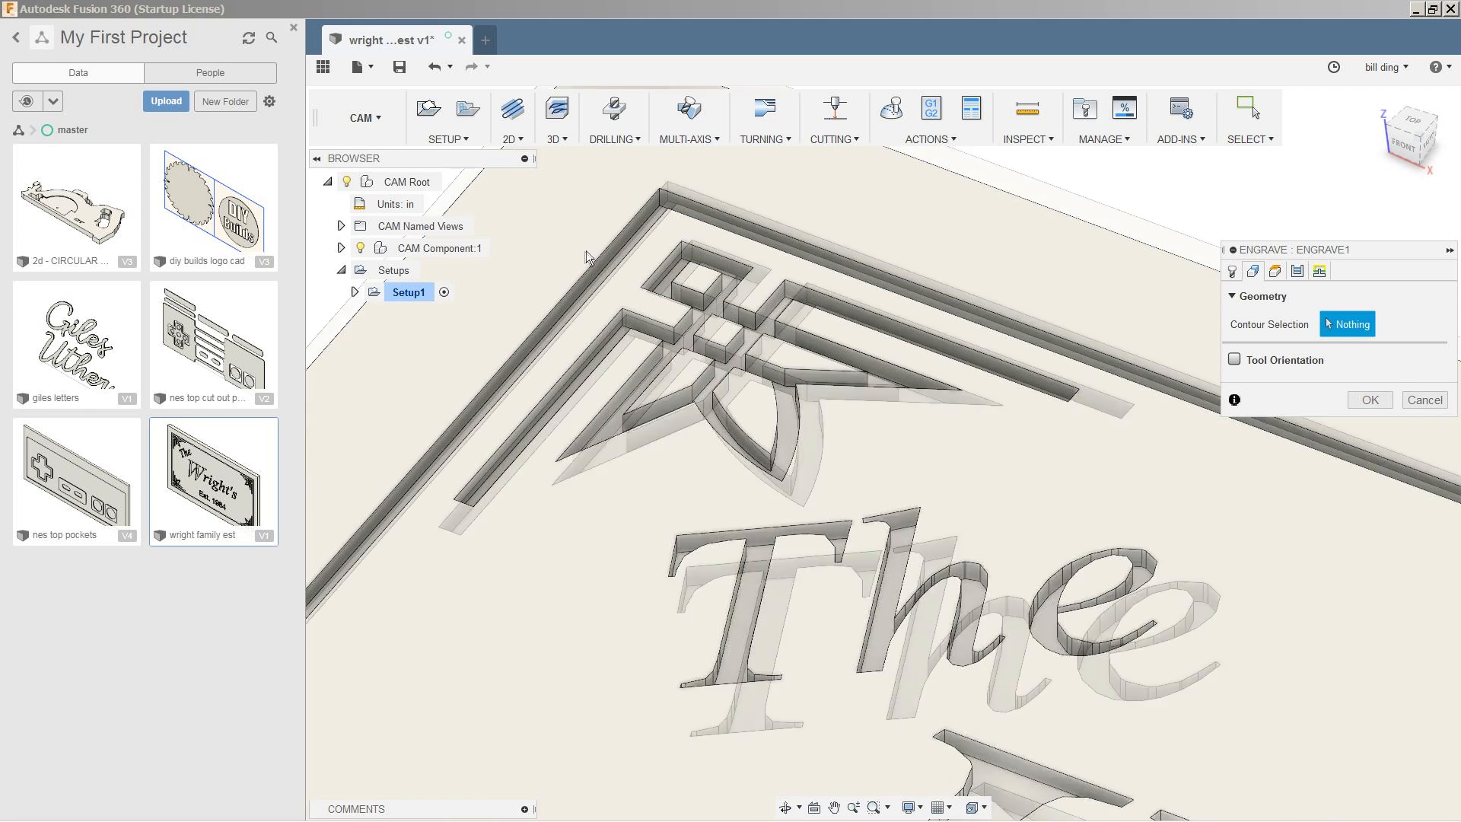
scroll(617, 256, up, 2)
click(643, 260)
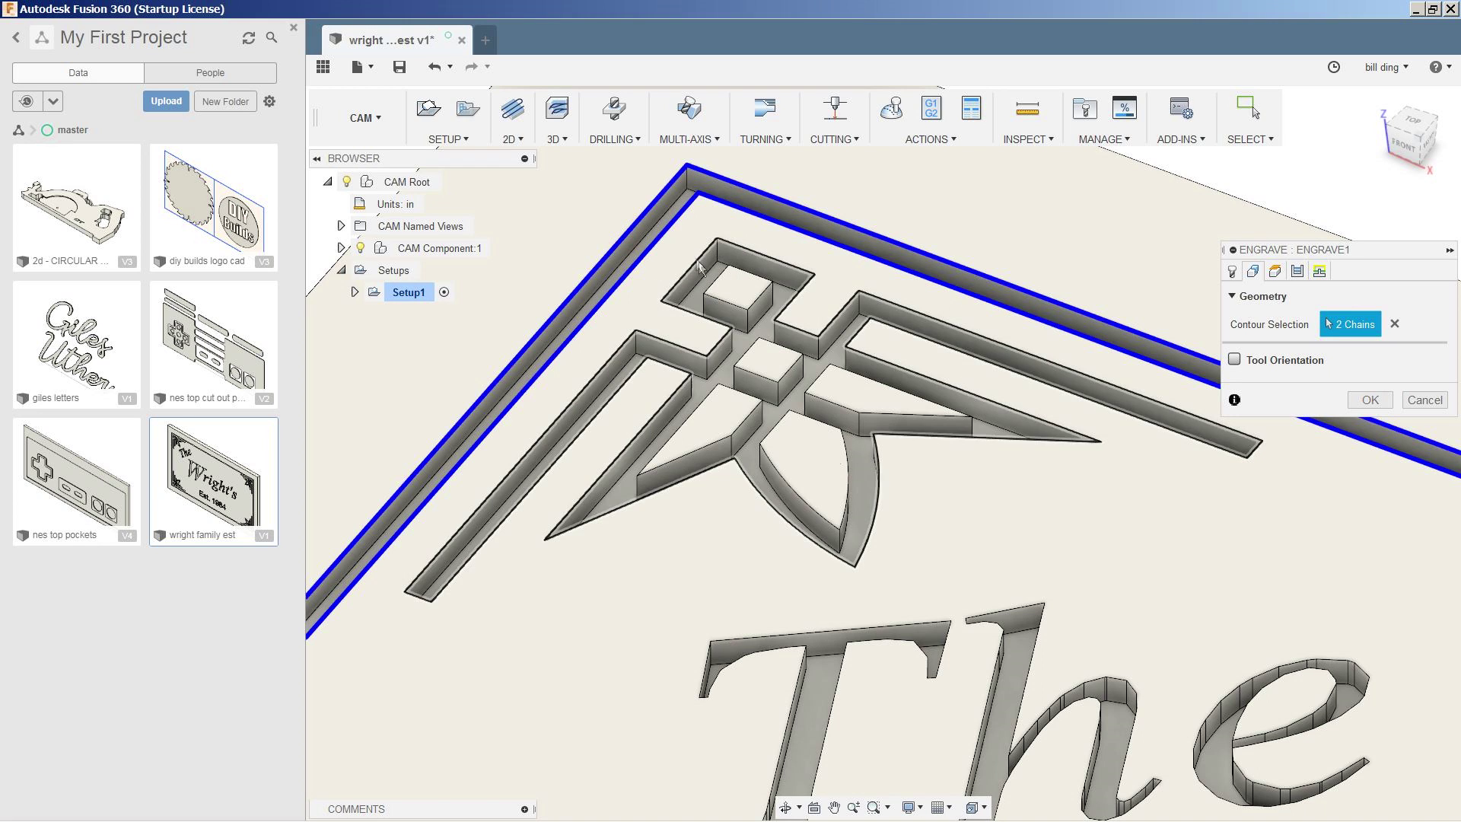
click(758, 350)
click(750, 408)
scroll(807, 485, down, 1)
click(891, 634)
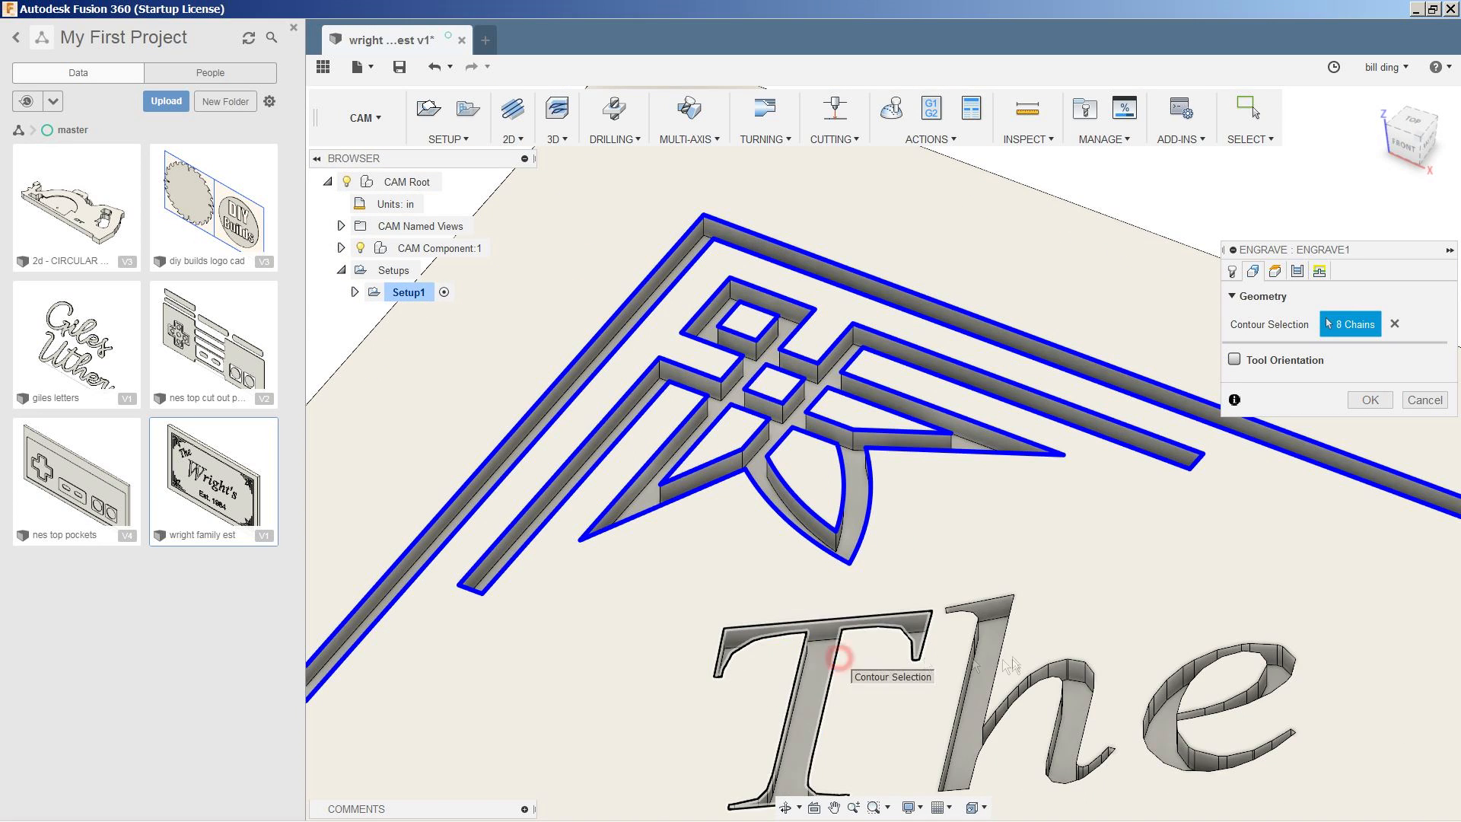
click(1004, 667)
click(1273, 657)
middle_drag(1322, 675, 947, 484)
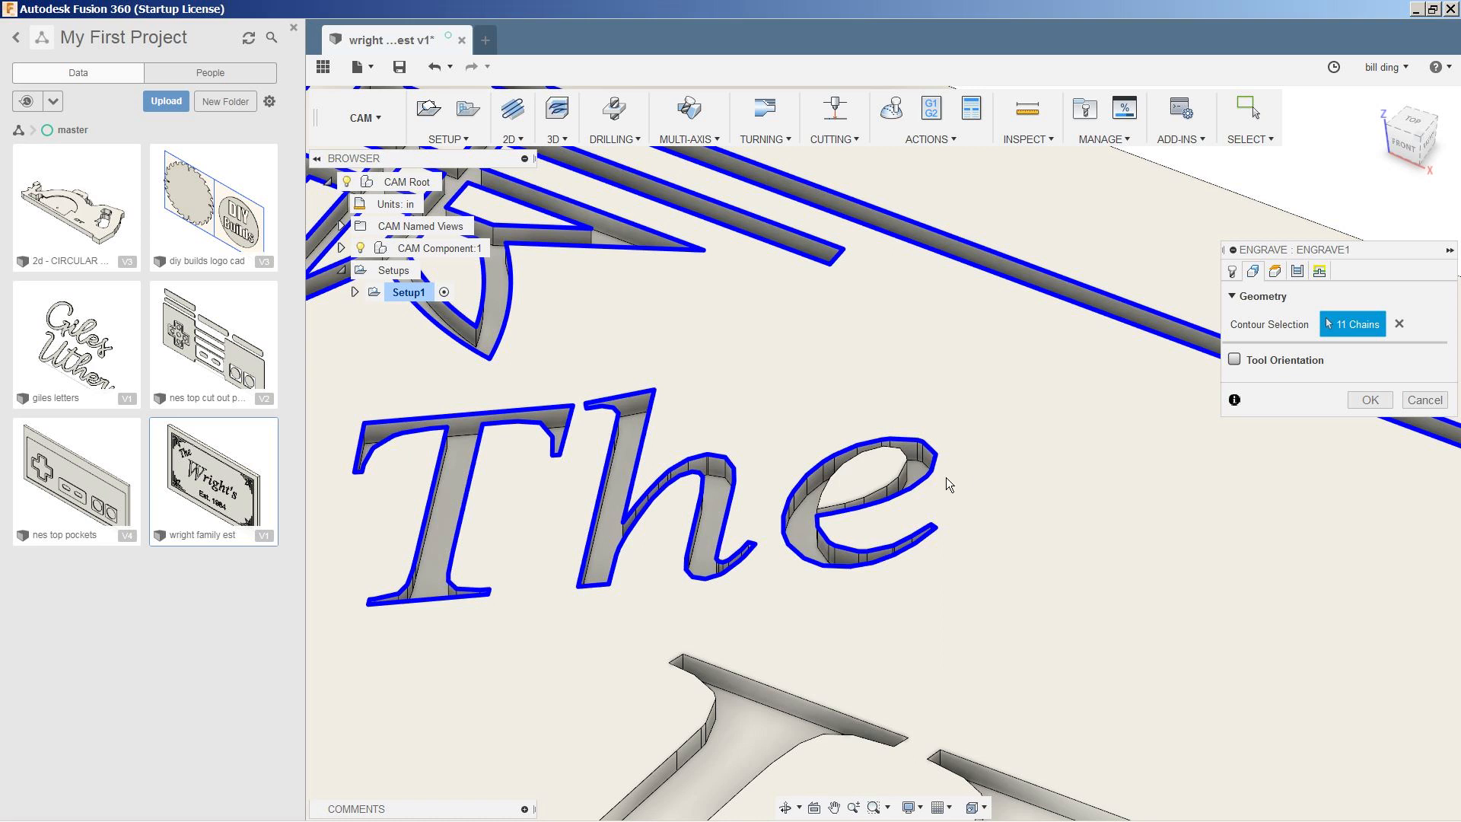
click(842, 468)
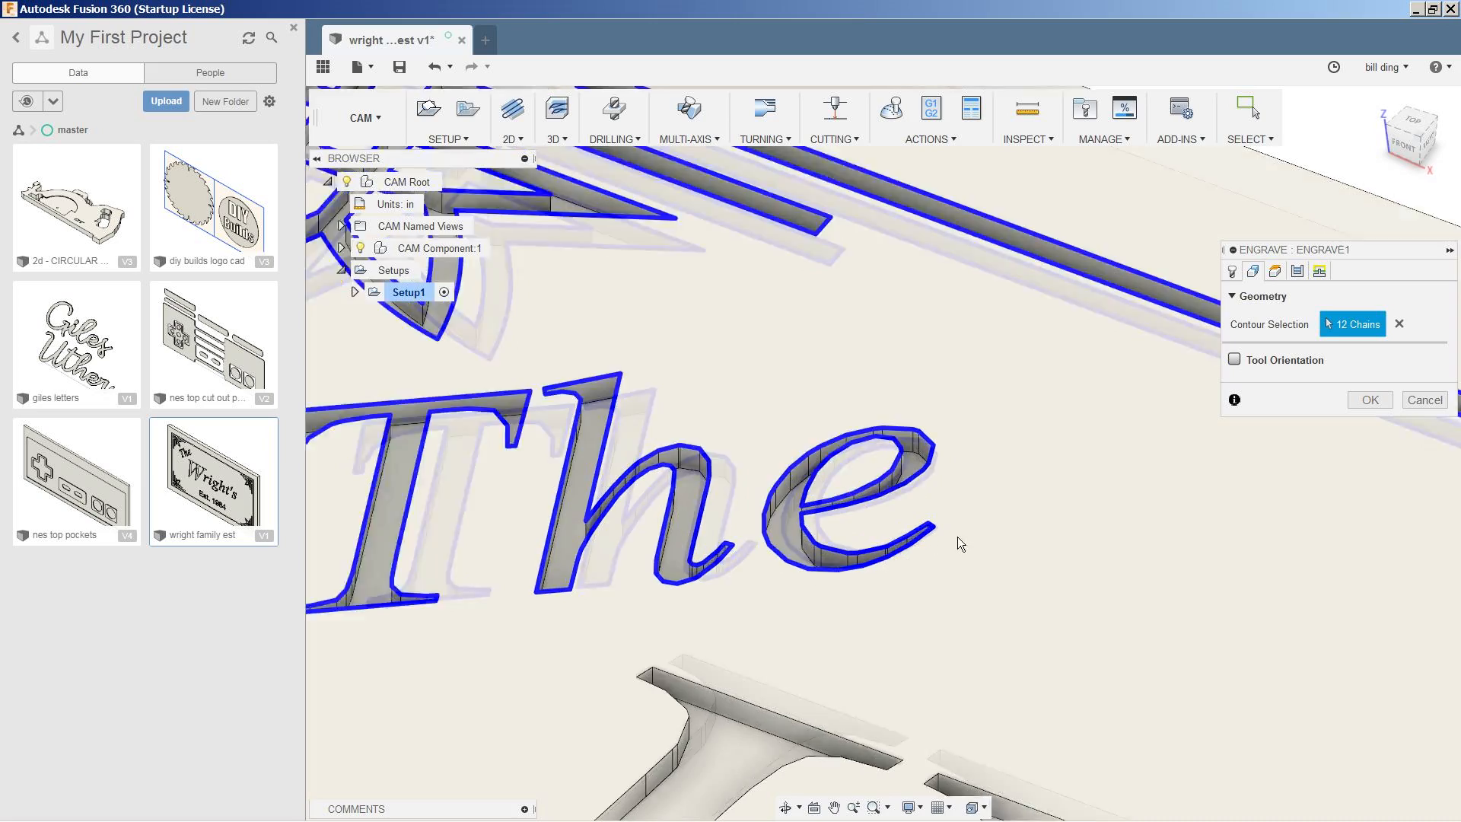
Select the contours of 'Wright's' including the i dot and apostrophe
middle_drag(958, 536, 925, 252)
click(693, 406)
click(891, 559)
click(1096, 571)
click(1004, 634)
click(1027, 730)
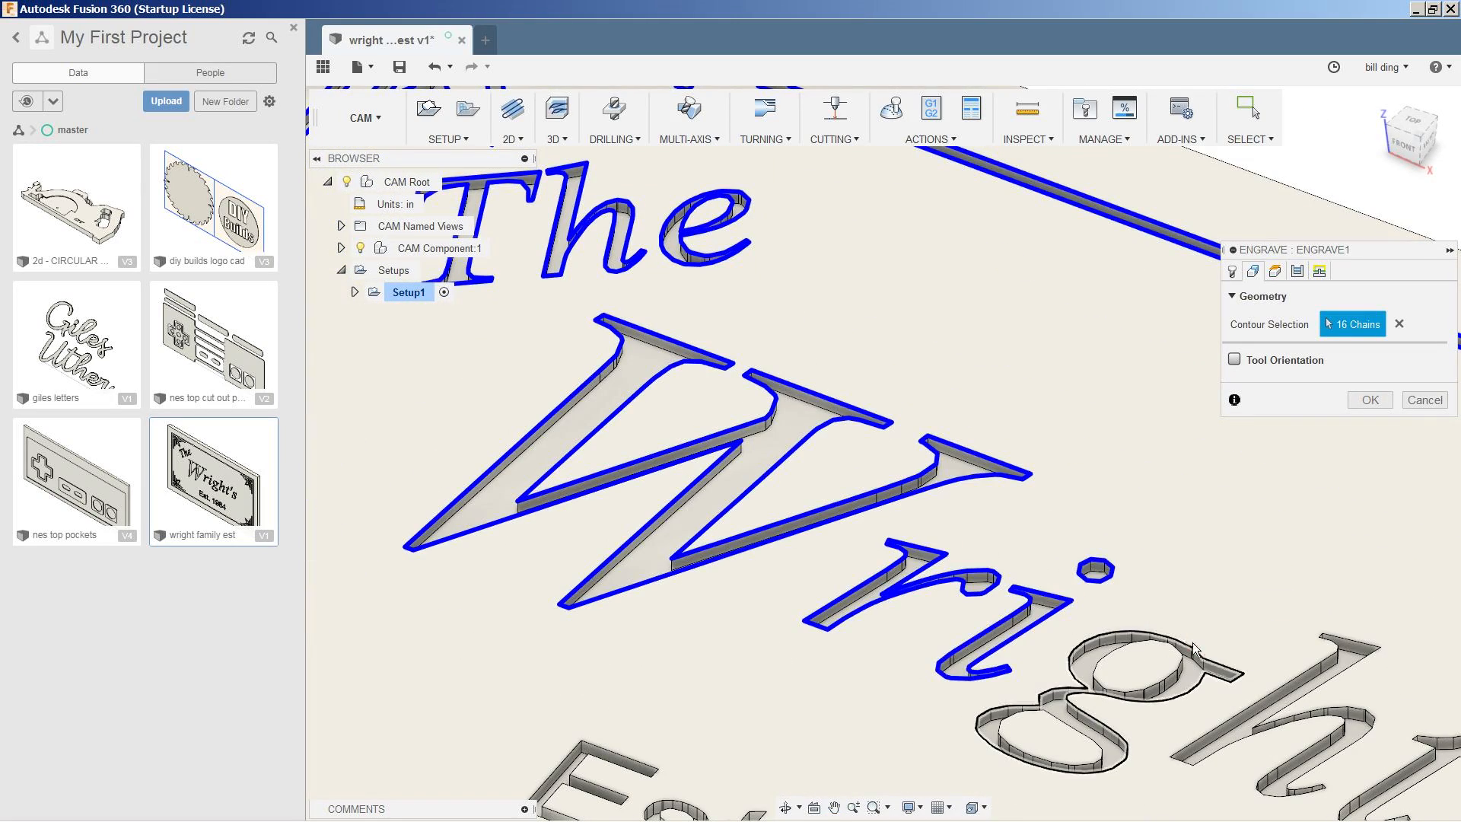
click(1141, 663)
middle_drag(1102, 667, 742, 427)
click(1004, 480)
click(1064, 515)
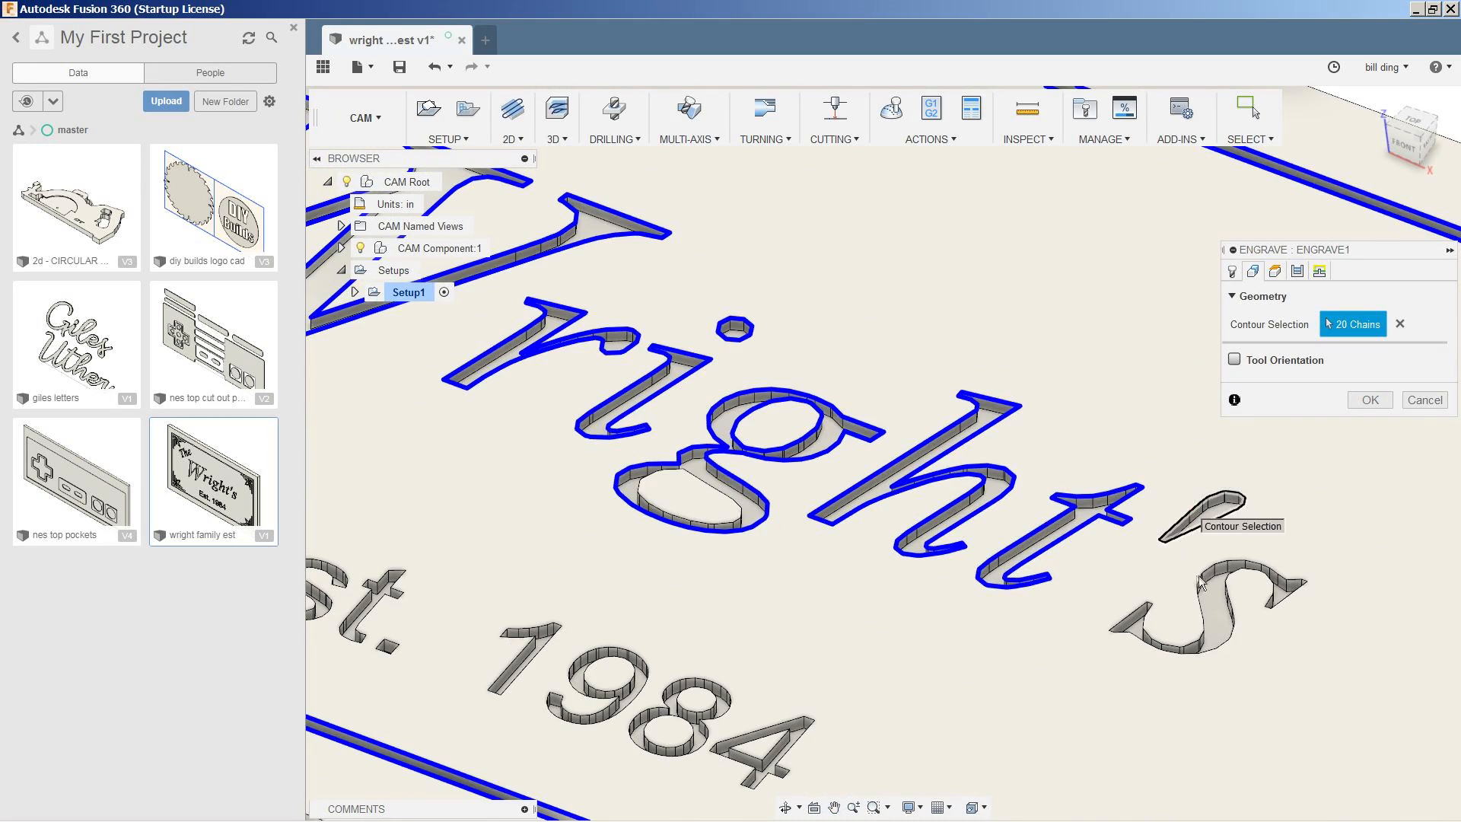
click(1210, 507)
click(1198, 606)
Select the right and lower-right corner ornament contours
middle_drag(1141, 594, 799, 537)
click(1079, 485)
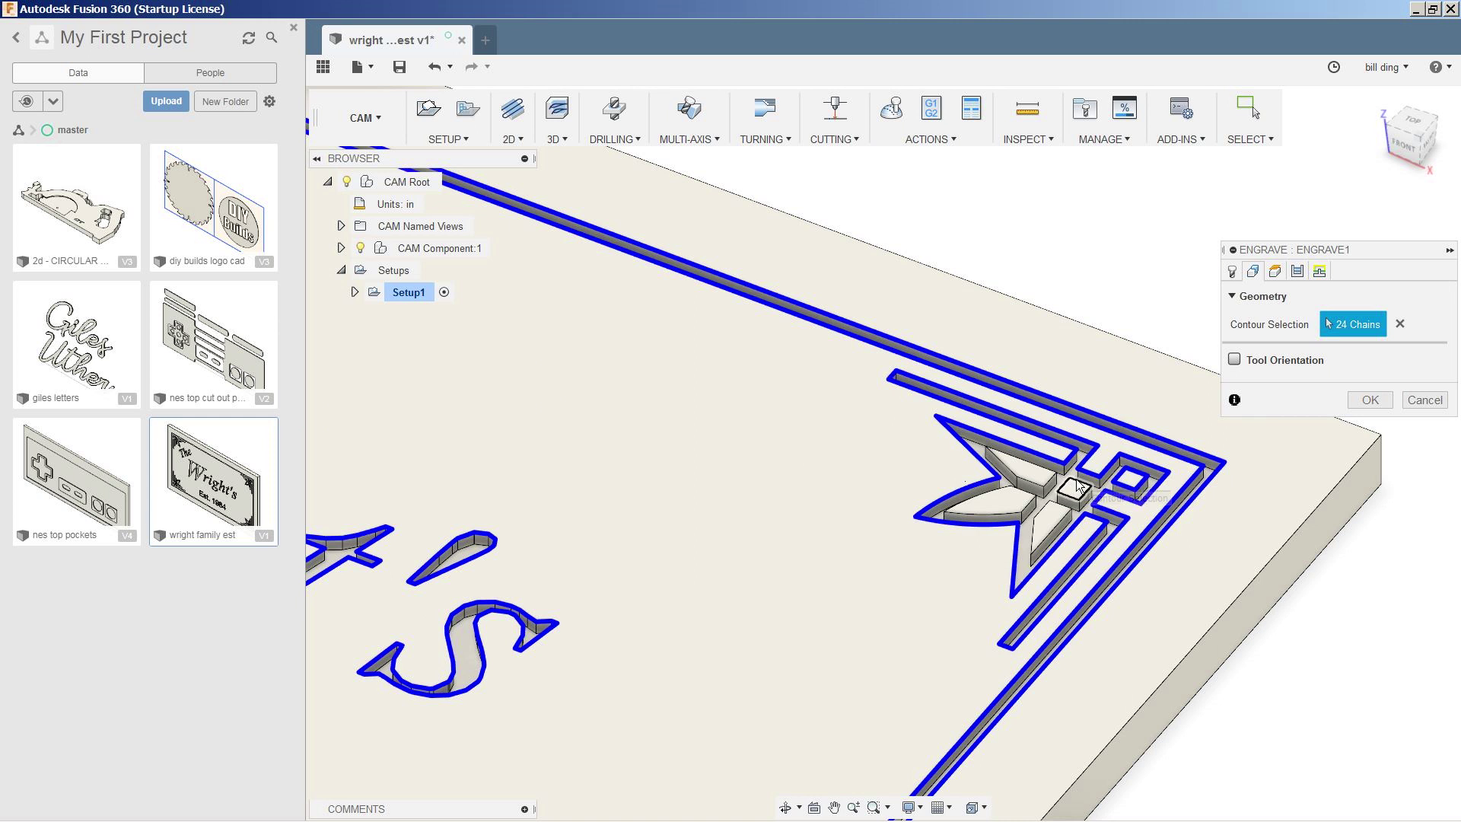
click(1005, 480)
click(1027, 525)
middle_drag(1027, 525, 1370, 137)
click(903, 633)
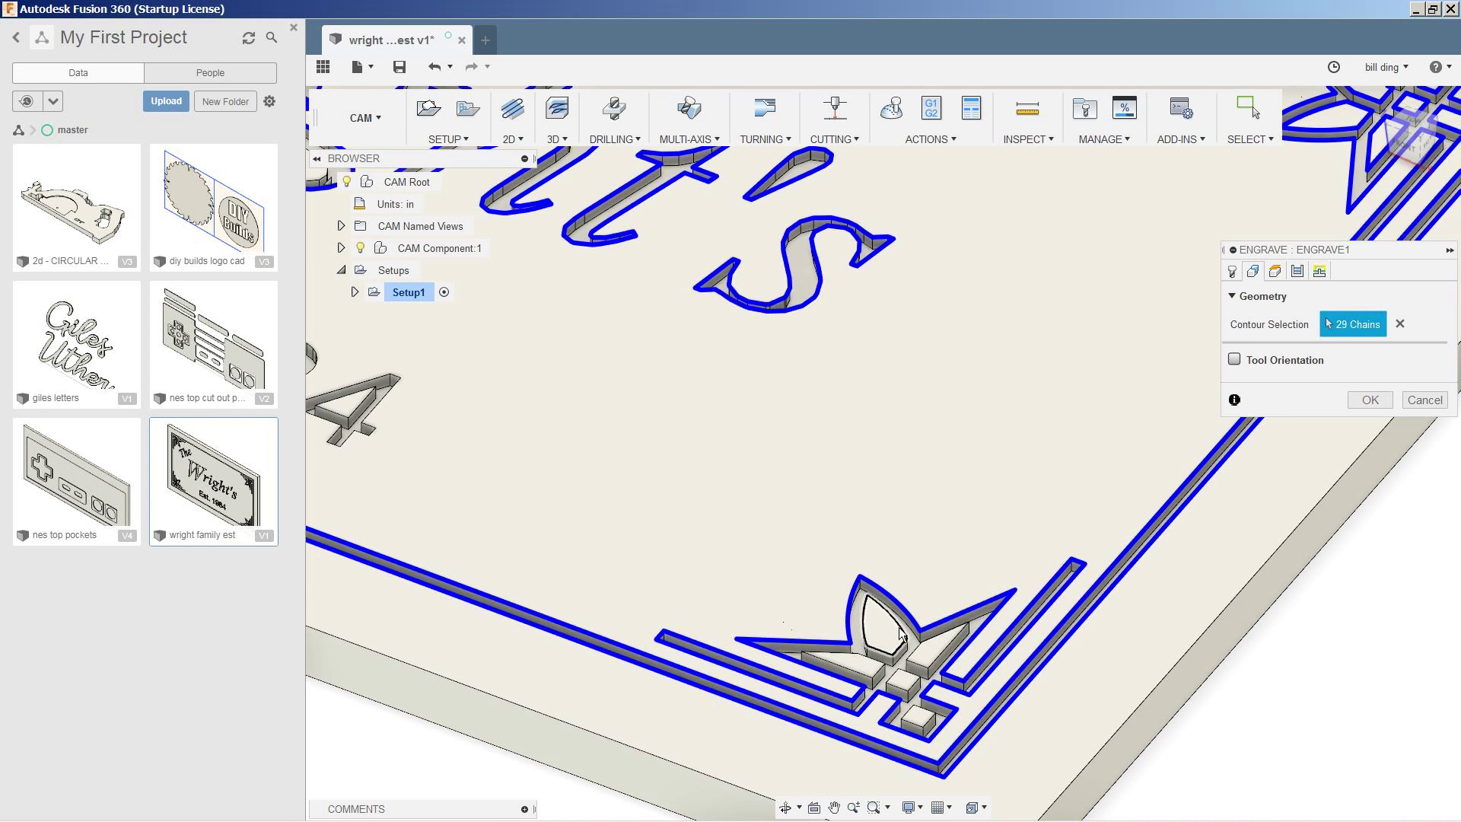
click(902, 683)
click(919, 717)
Select the contours of 'Est. 1984' and the inner loop of the g
middle_drag(923, 711, 860, 571)
click(857, 567)
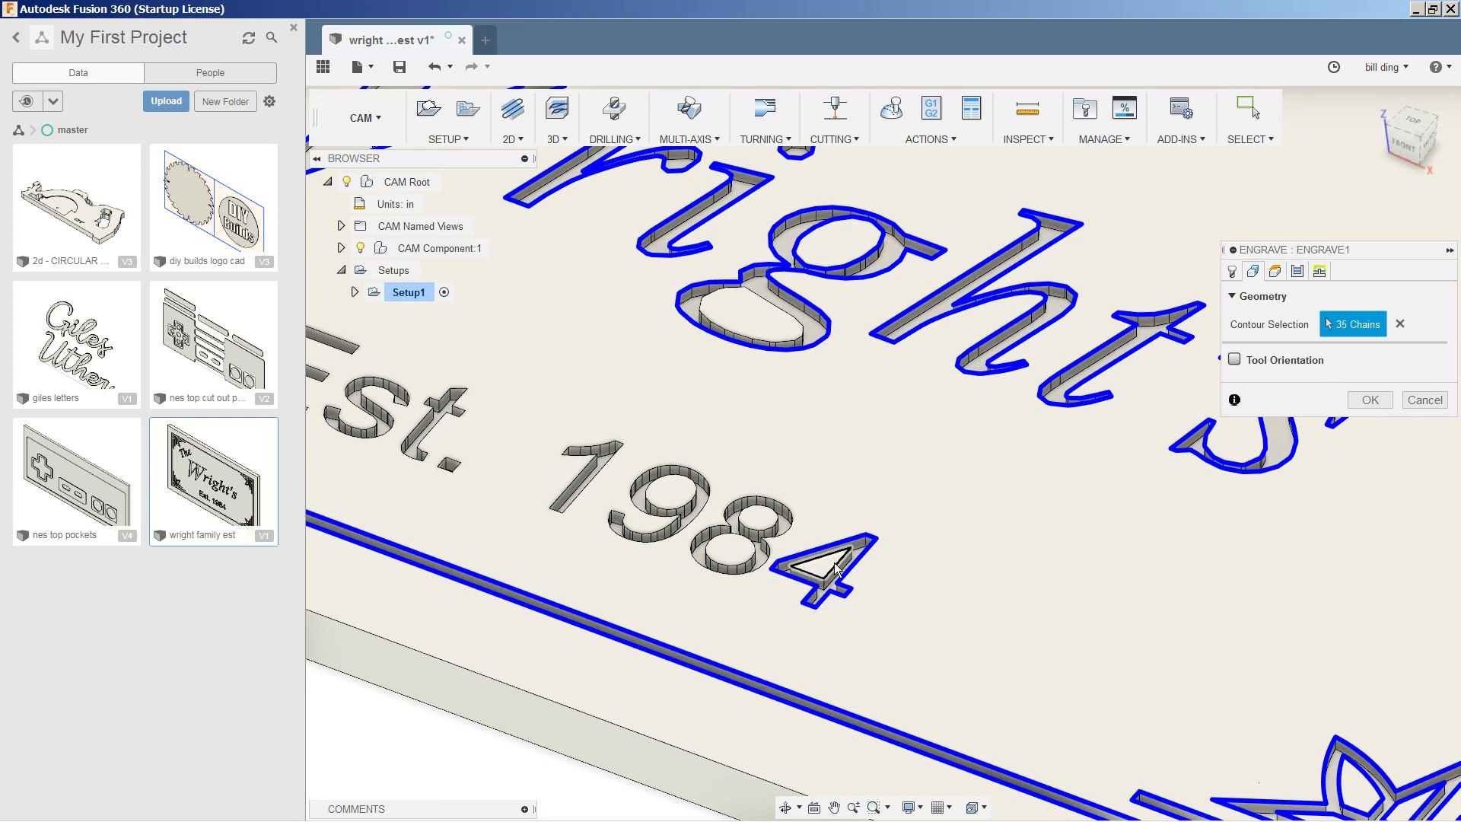
click(756, 519)
click(692, 509)
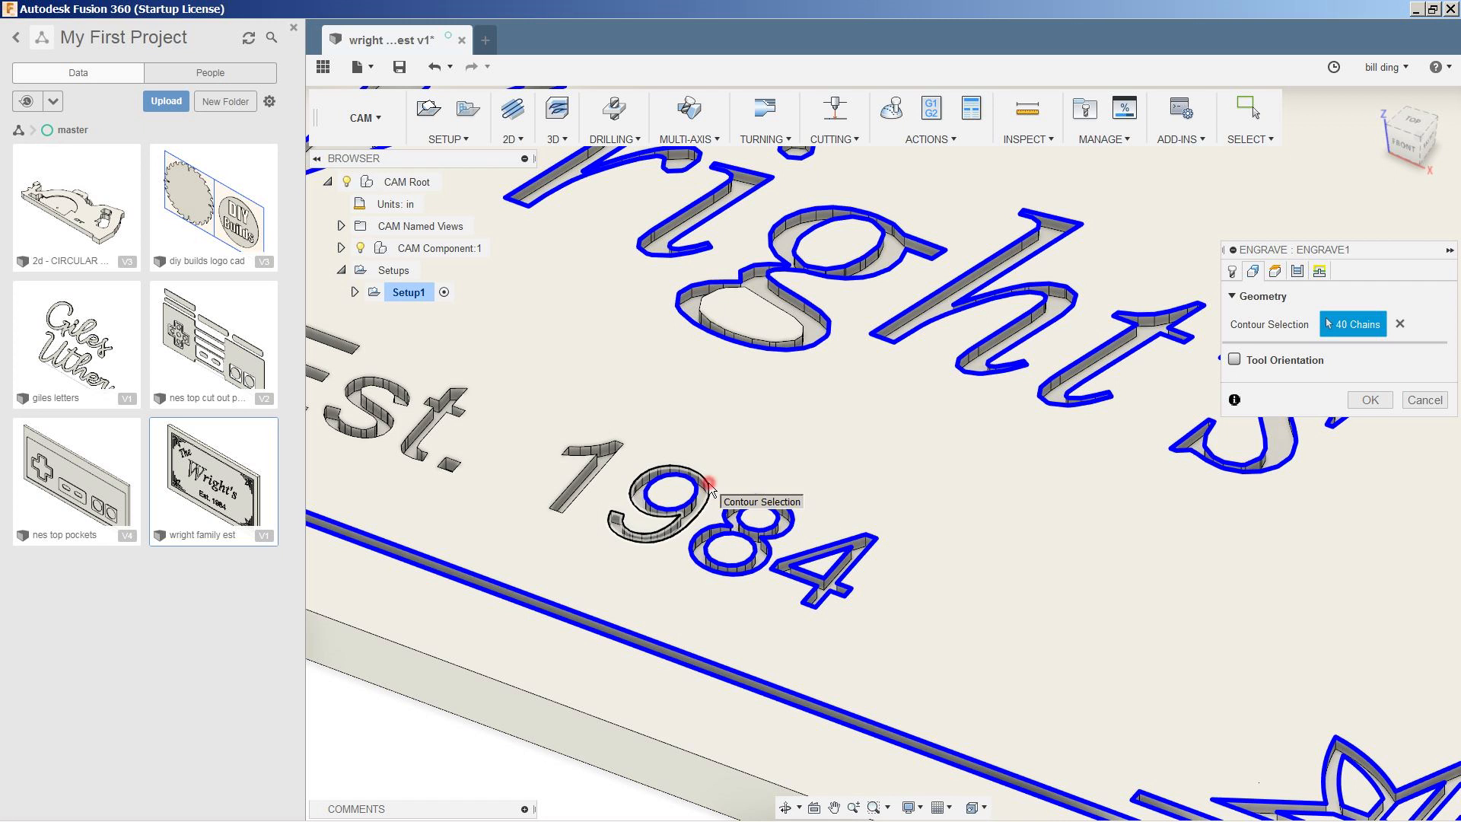
click(610, 483)
middle_drag(610, 484, 1050, 445)
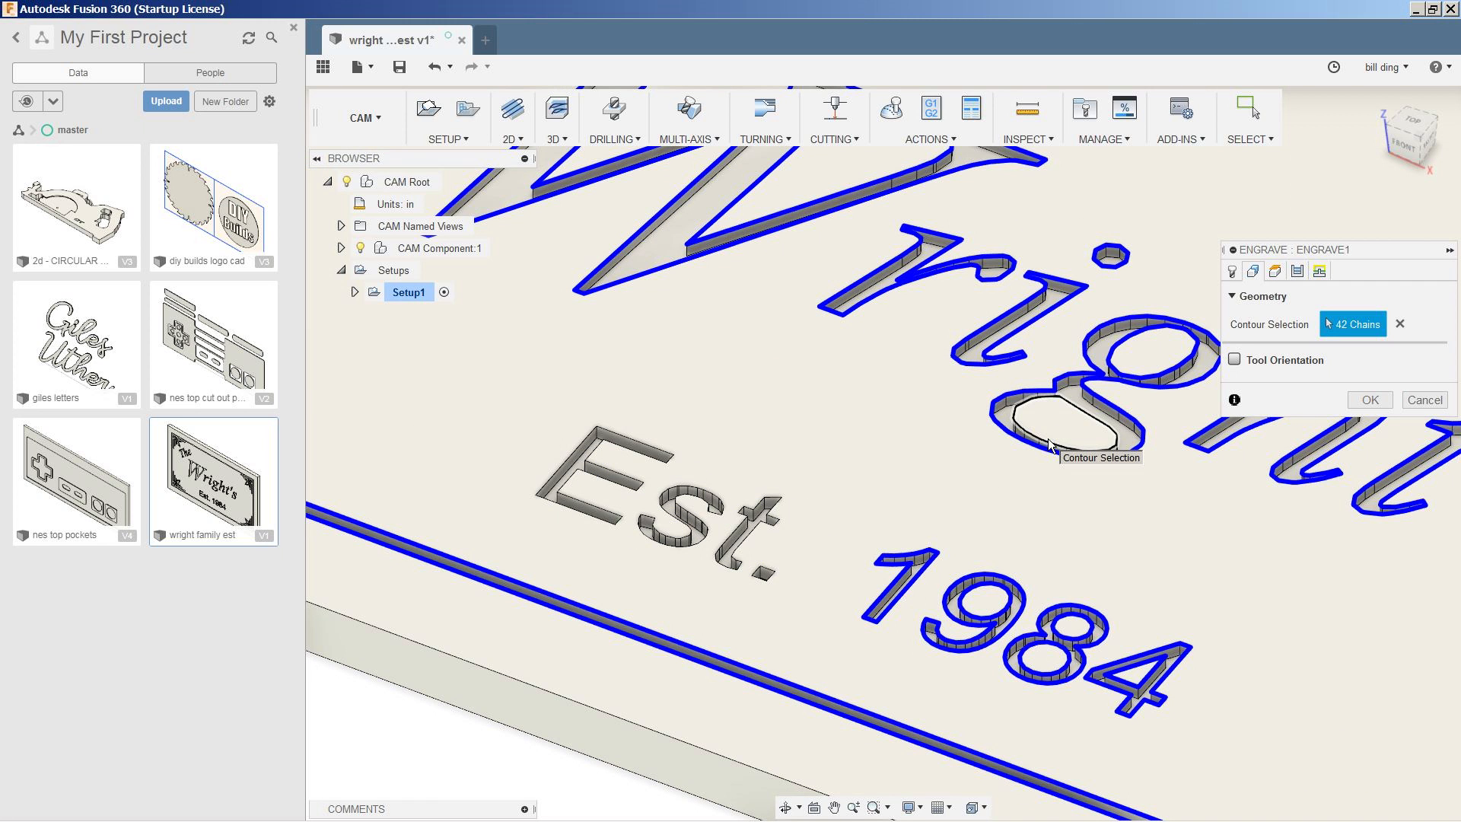
click(1050, 445)
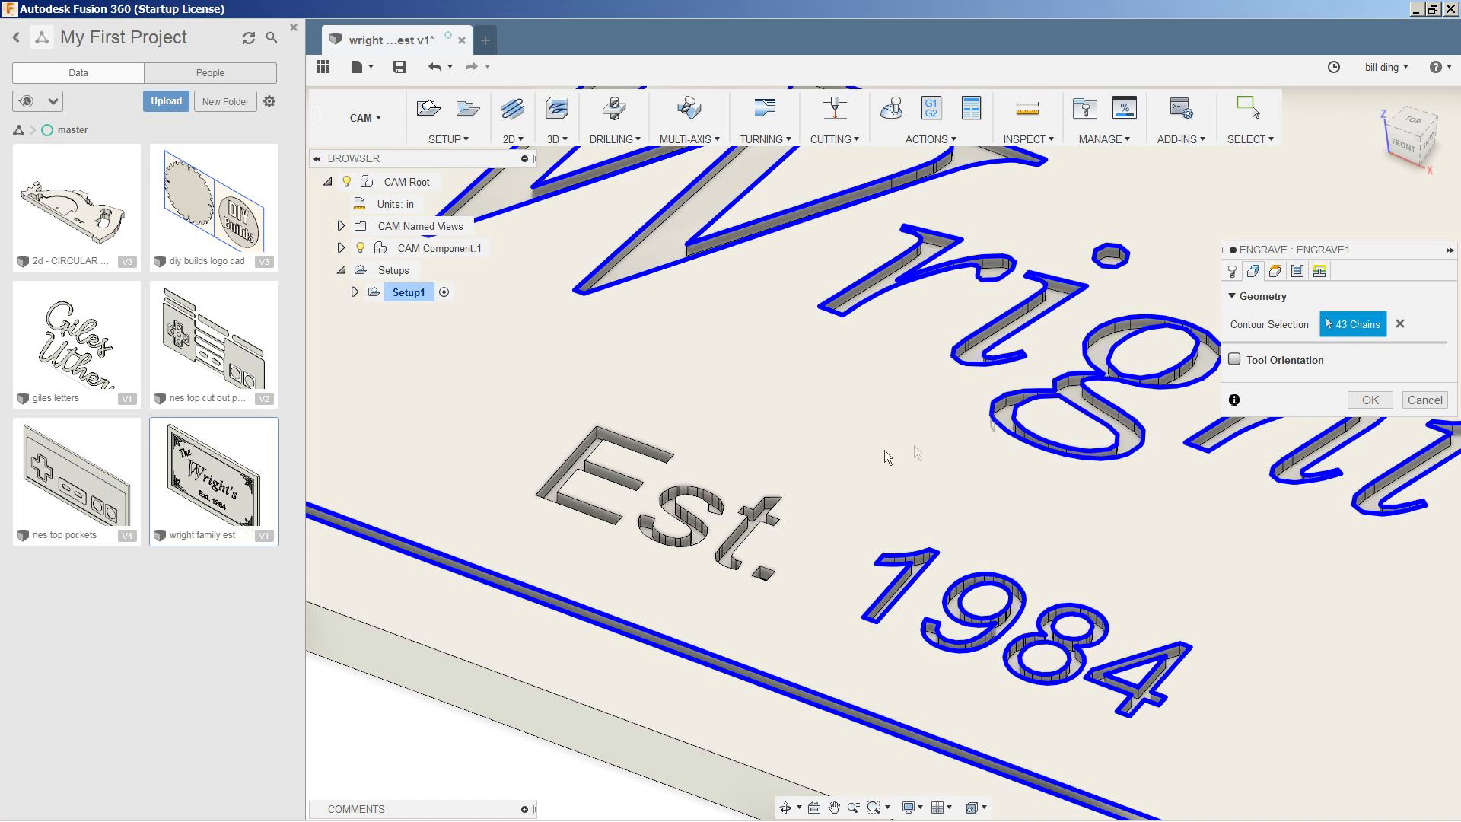
click(747, 543)
click(762, 571)
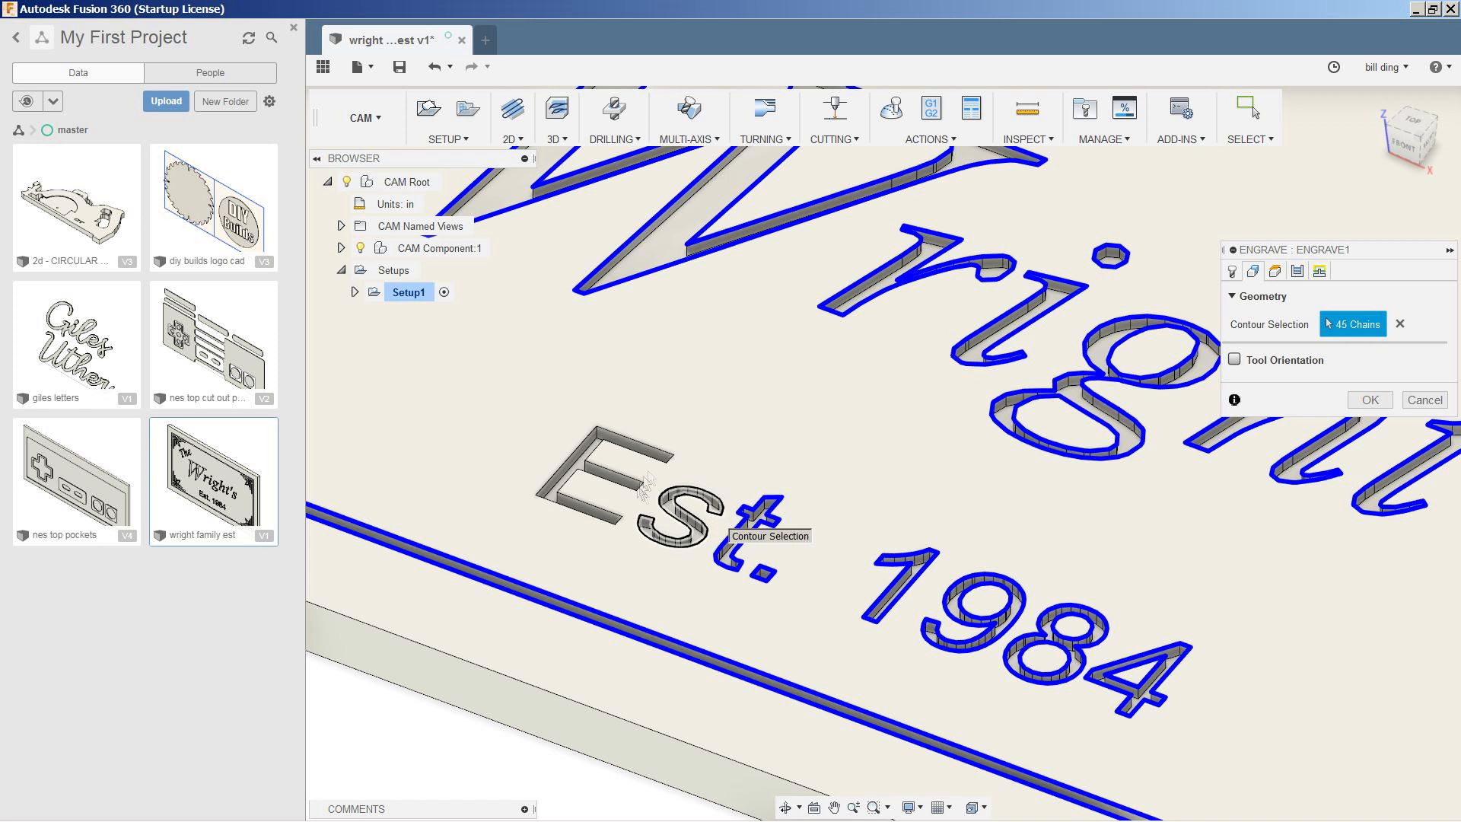
click(686, 520)
click(617, 480)
Select the left corner star and border contours, reaching 53 chains
middle_drag(623, 484, 636, 505)
click(637, 505)
click(570, 479)
click(536, 519)
click(486, 534)
click(570, 534)
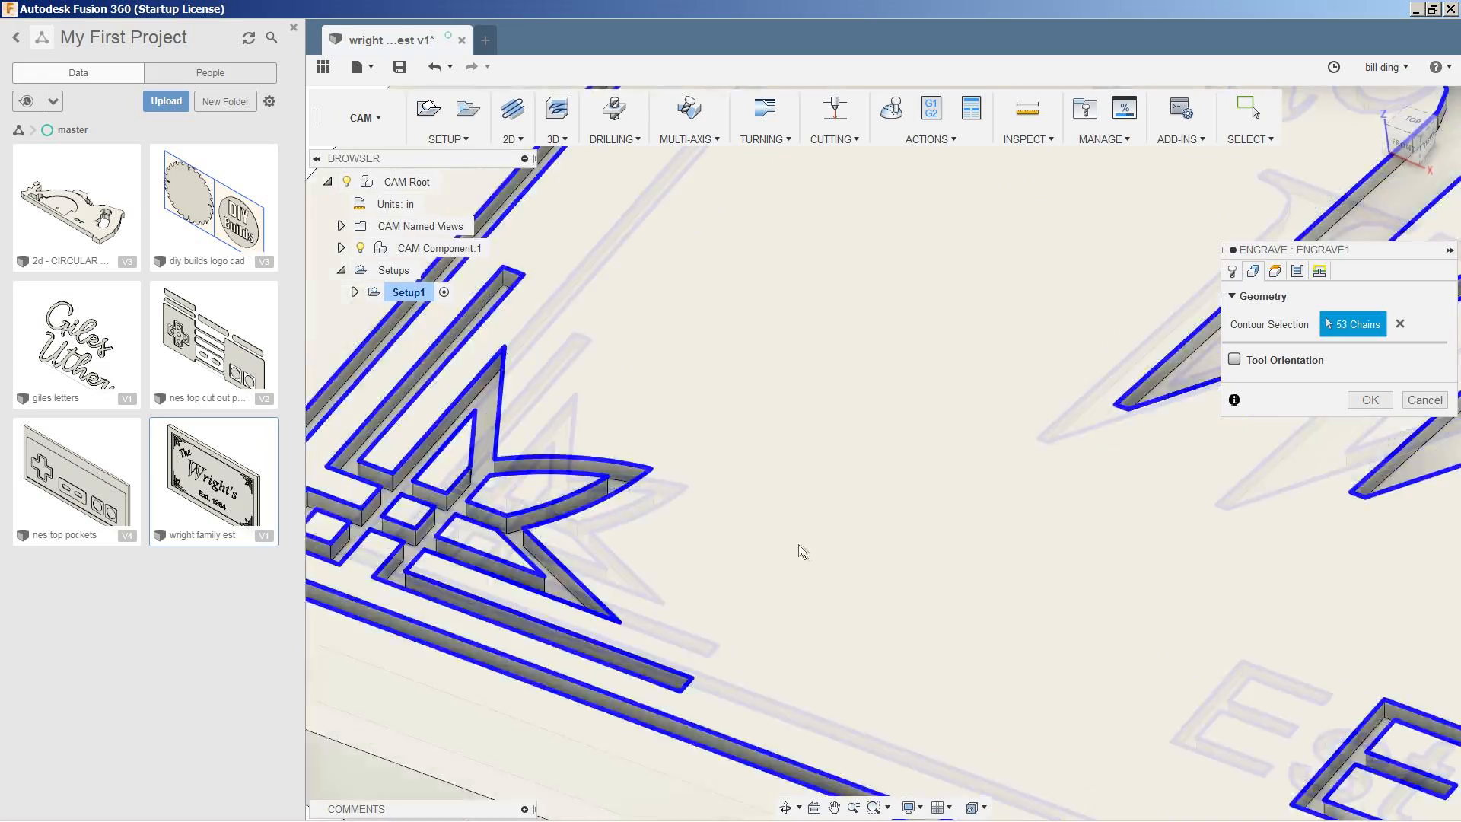
scroll(799, 544, down, 5)
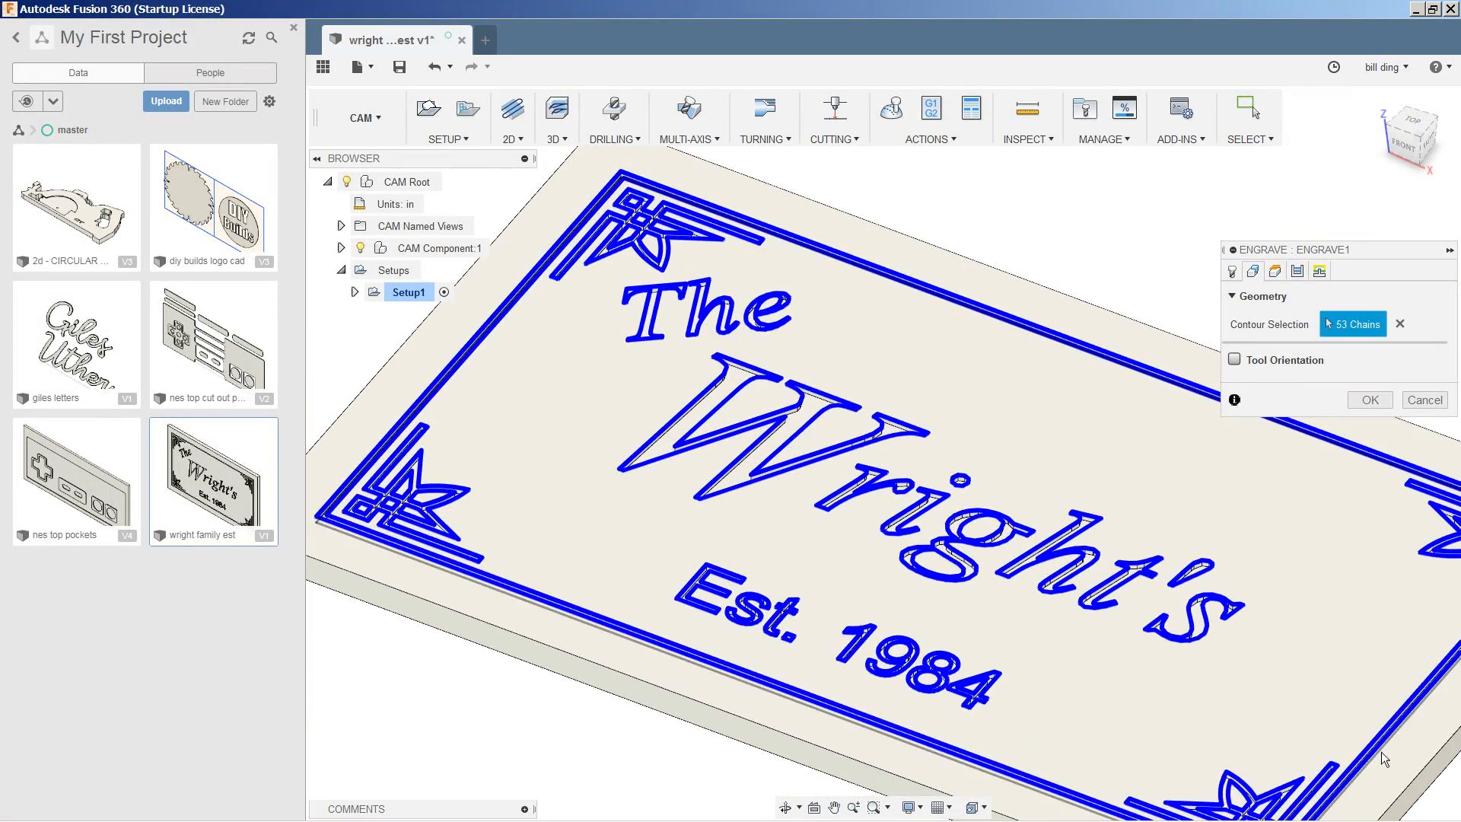
mouse_move(1302, 671)
middle_down()
mouse_move(1148, 576)
mouse_move(1210, 617)
middle_up()
Review Heights, Passes and Linking settings and confirm to generate the Engrave1 toolpath
click(1278, 272)
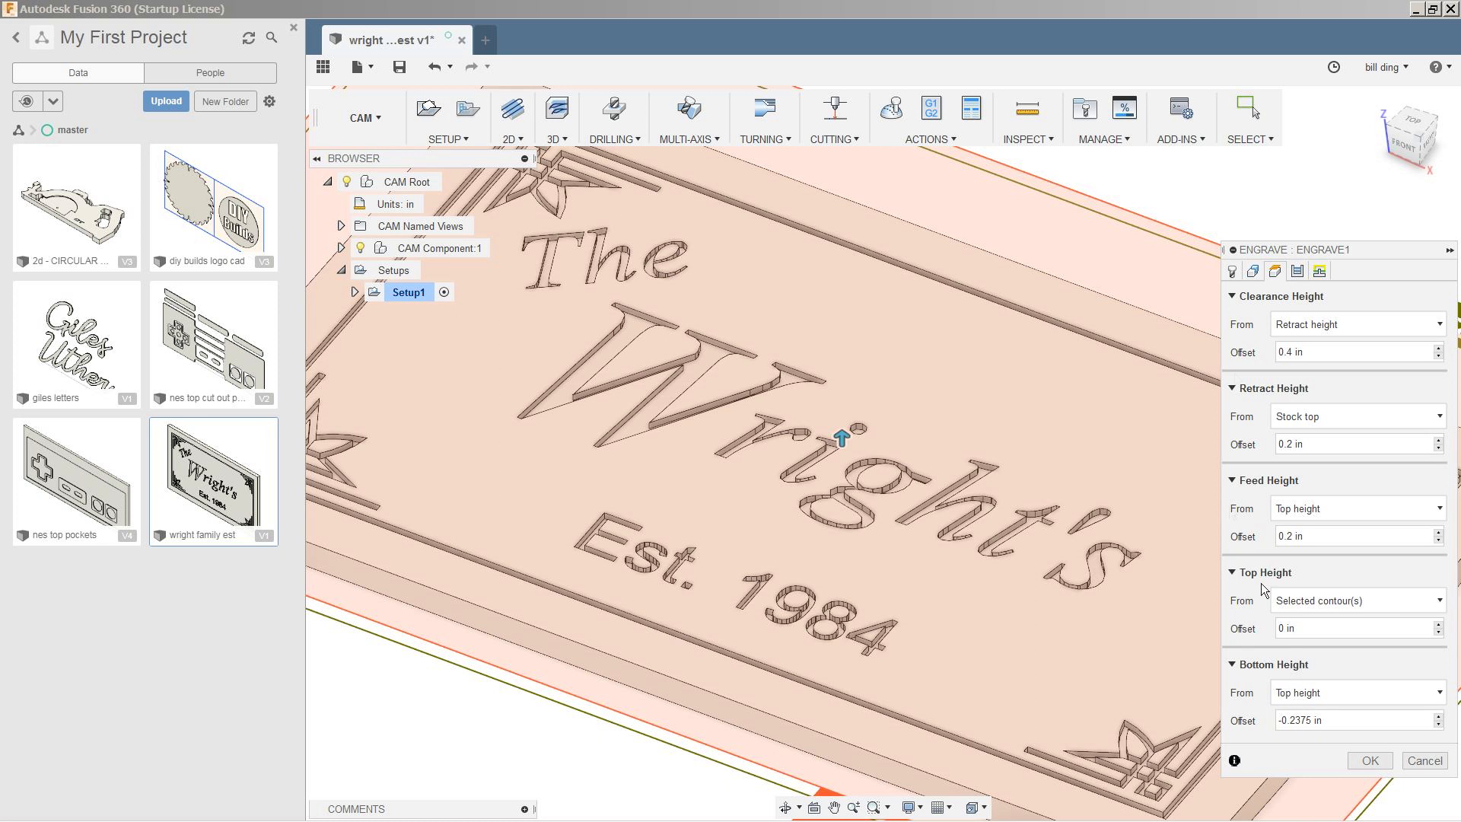
click(1298, 274)
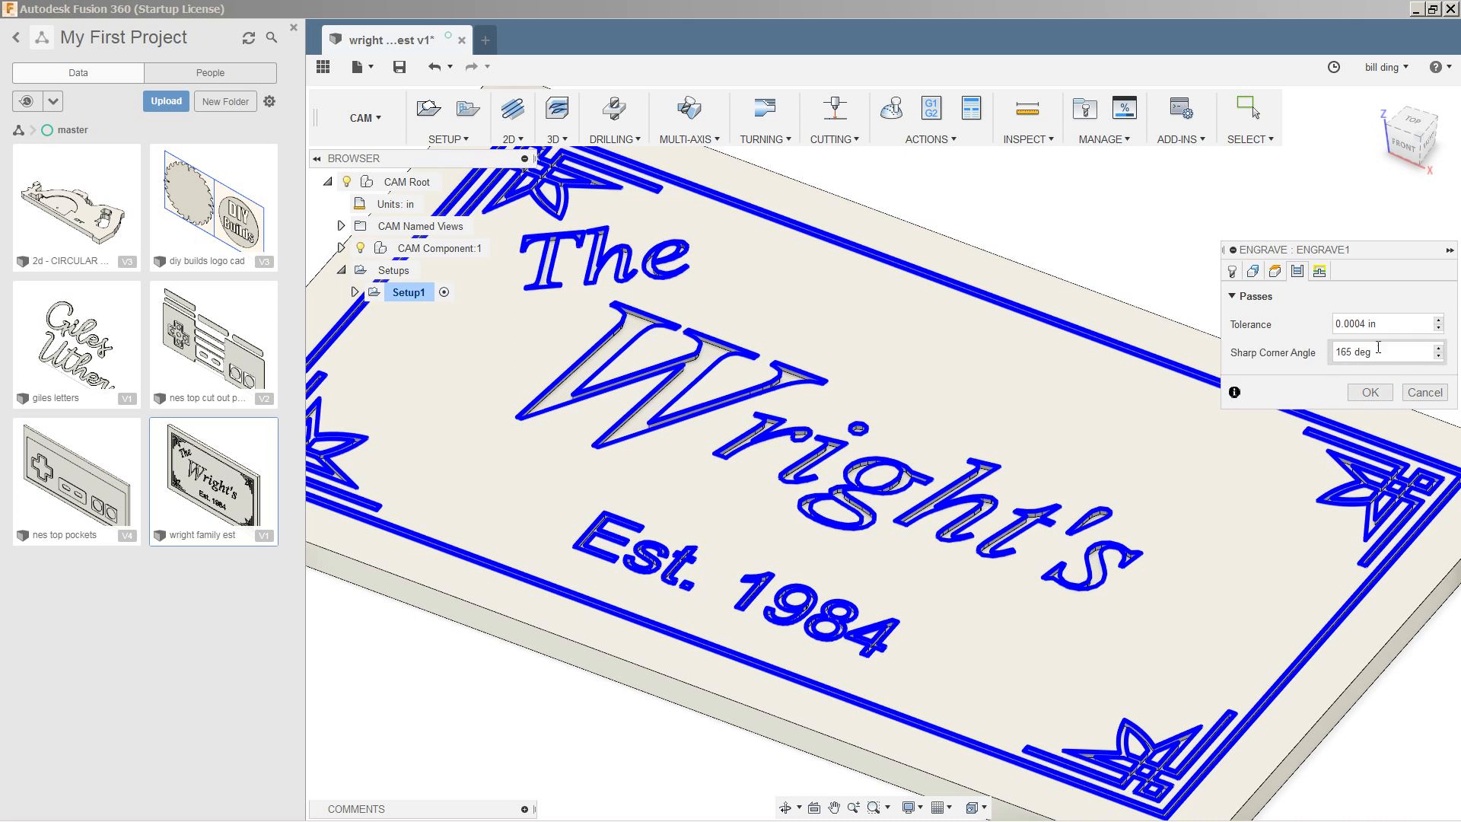
click(1321, 274)
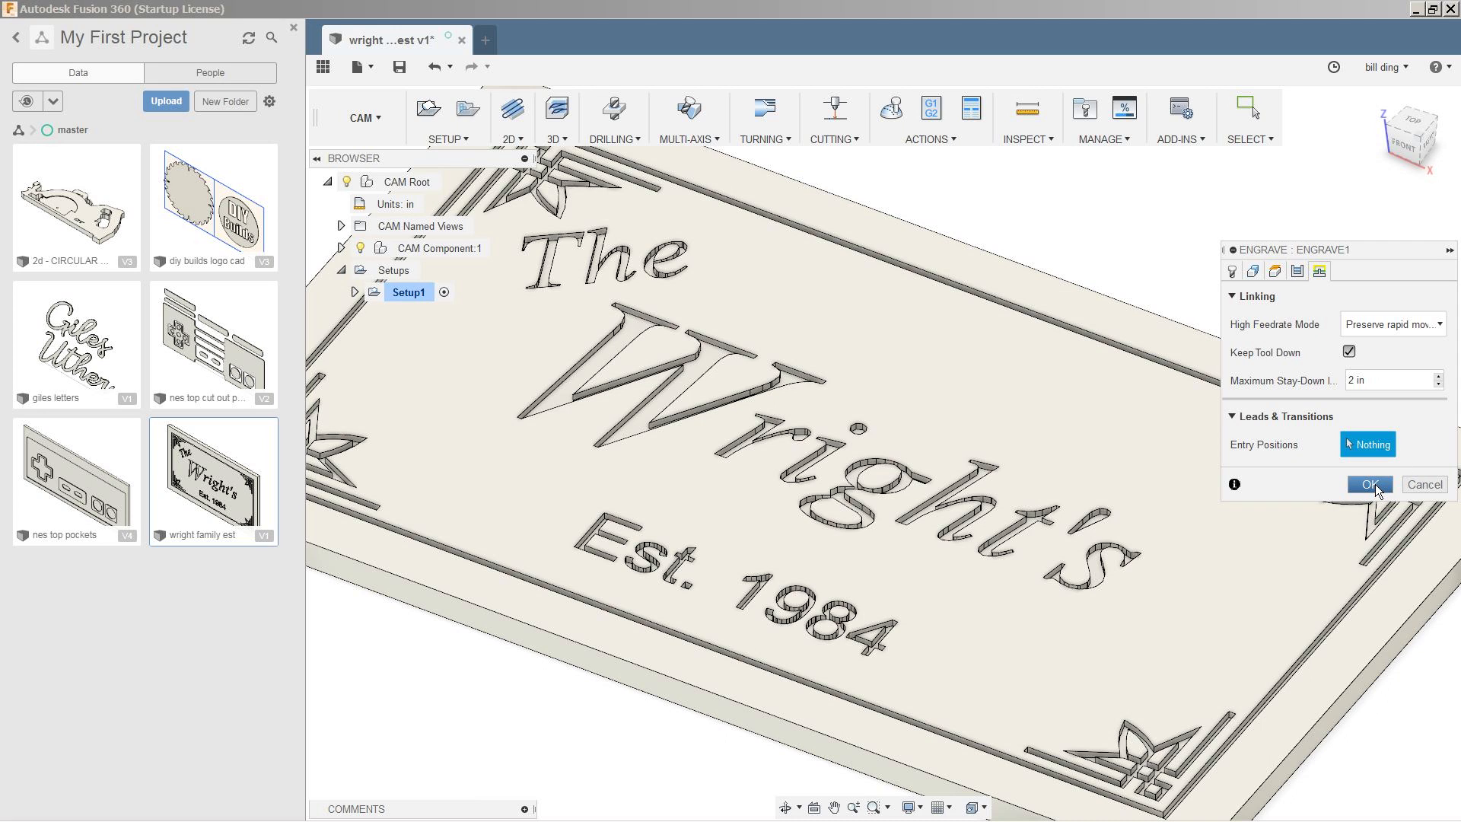
click(1375, 484)
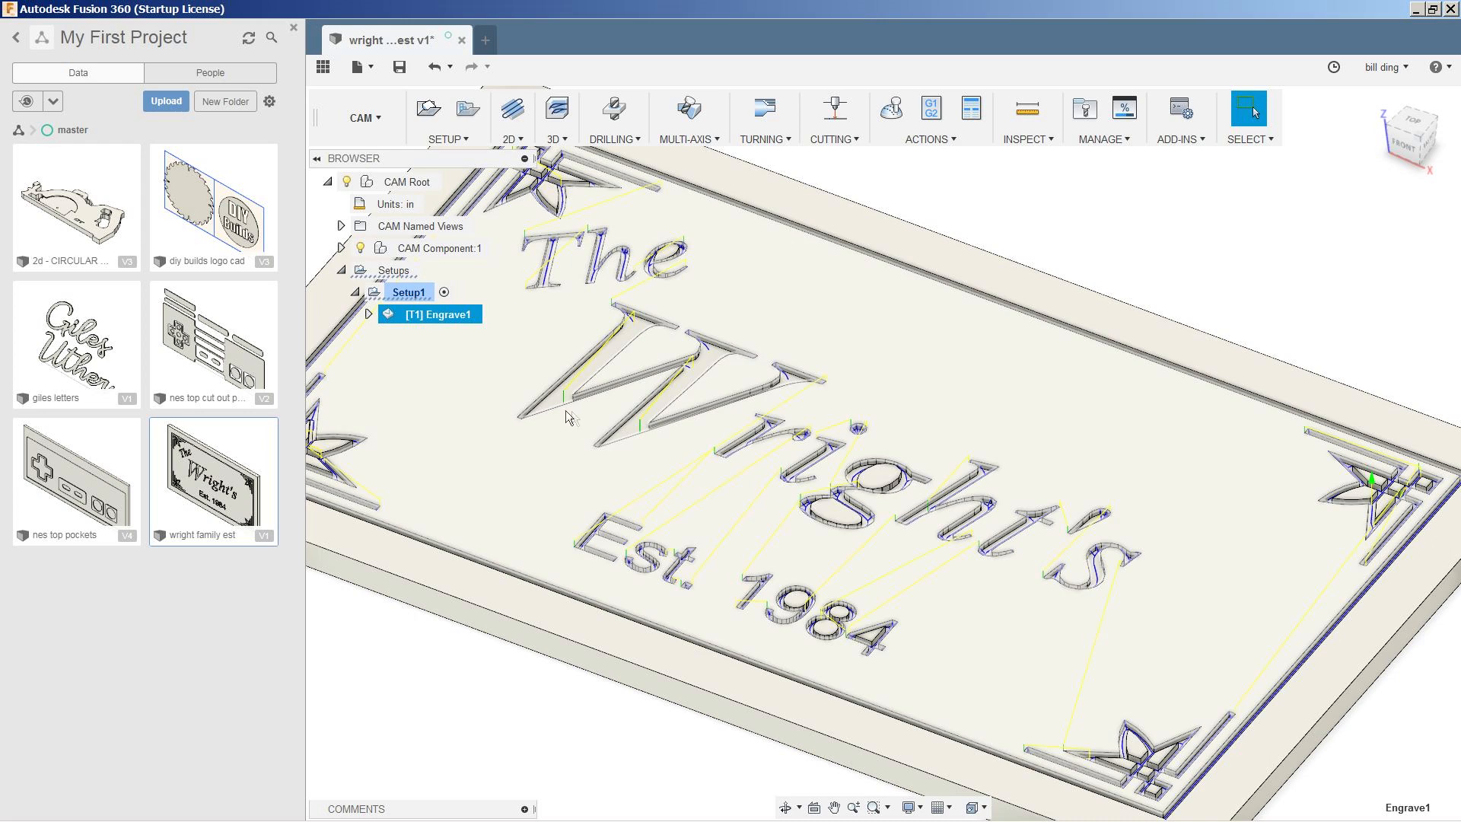
scroll(446, 421, down, 2)
Simulate Engrave1 with the stock shown and start playback
middle_drag(449, 433, 531, 457)
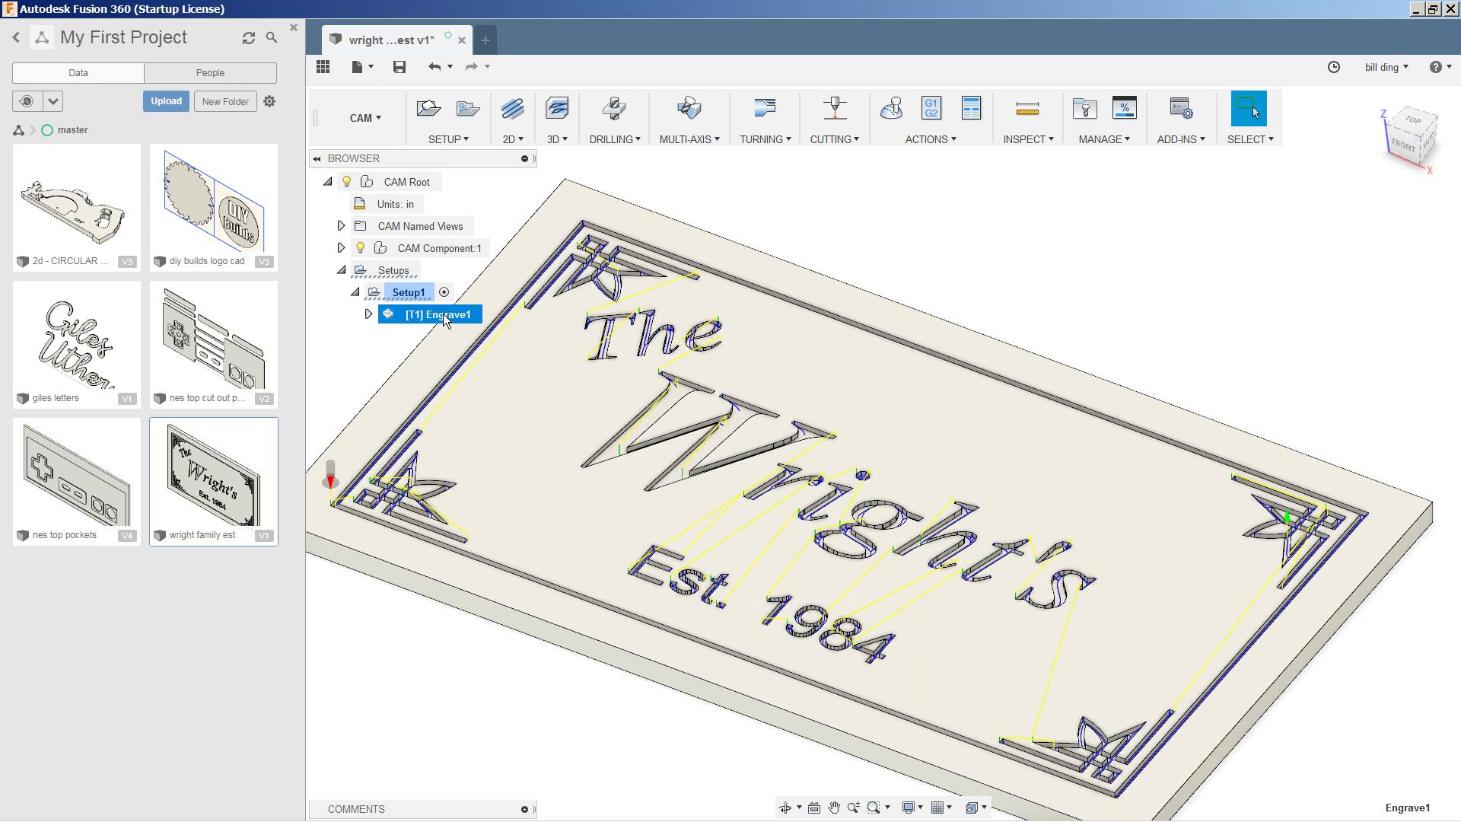
right_click(443, 315)
click(483, 392)
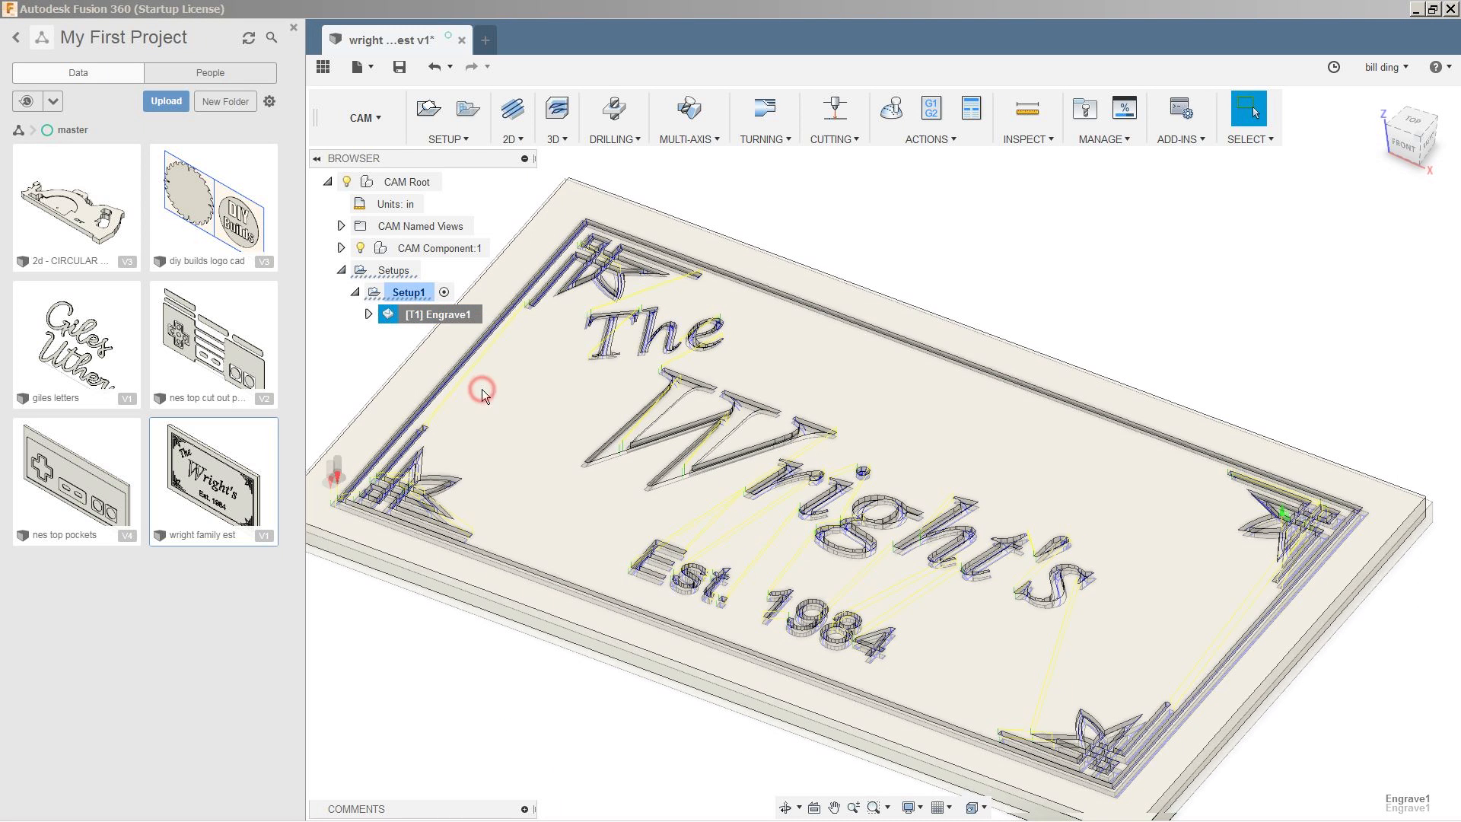
click(1247, 479)
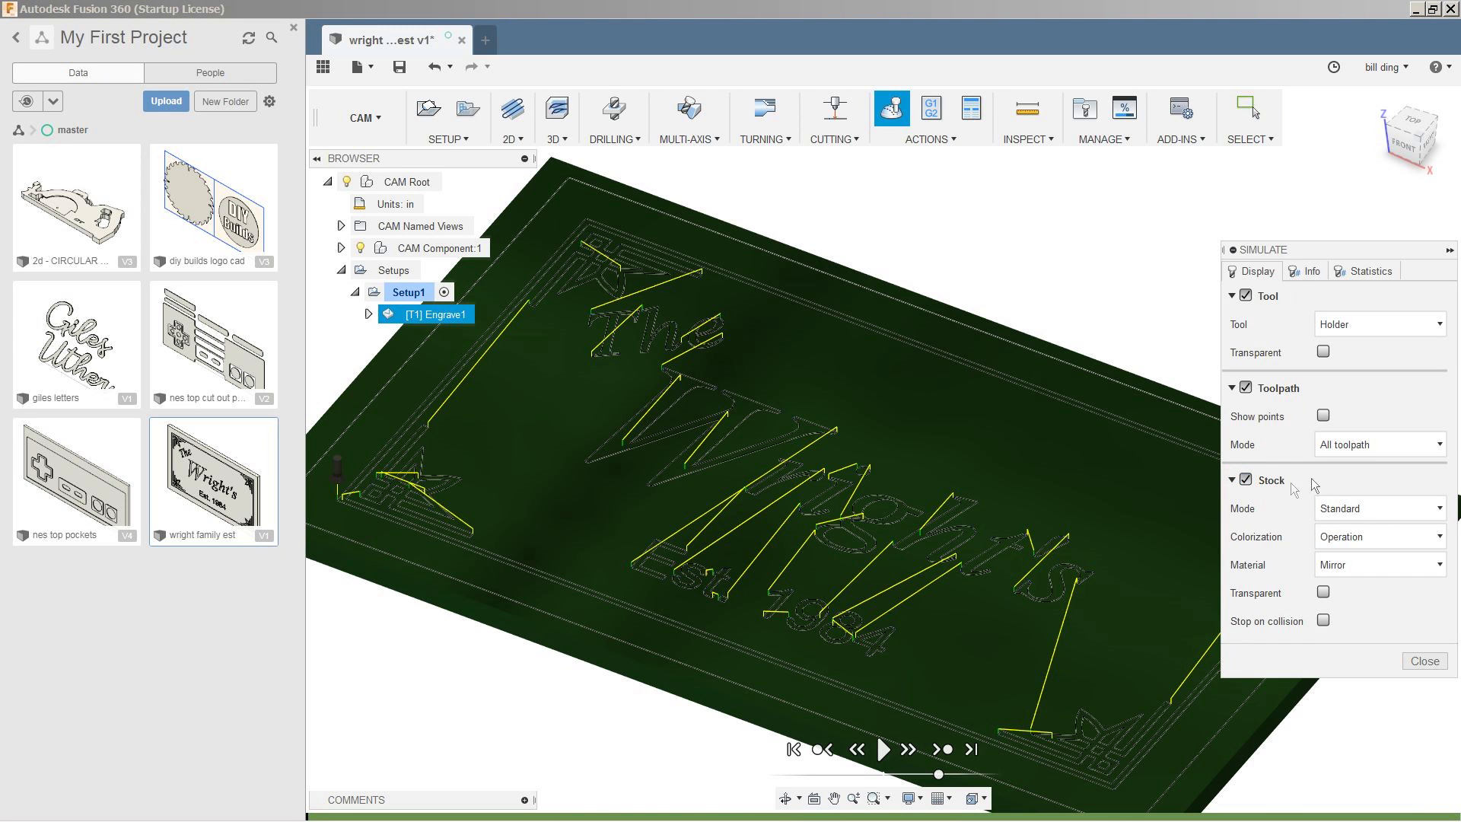
click(883, 749)
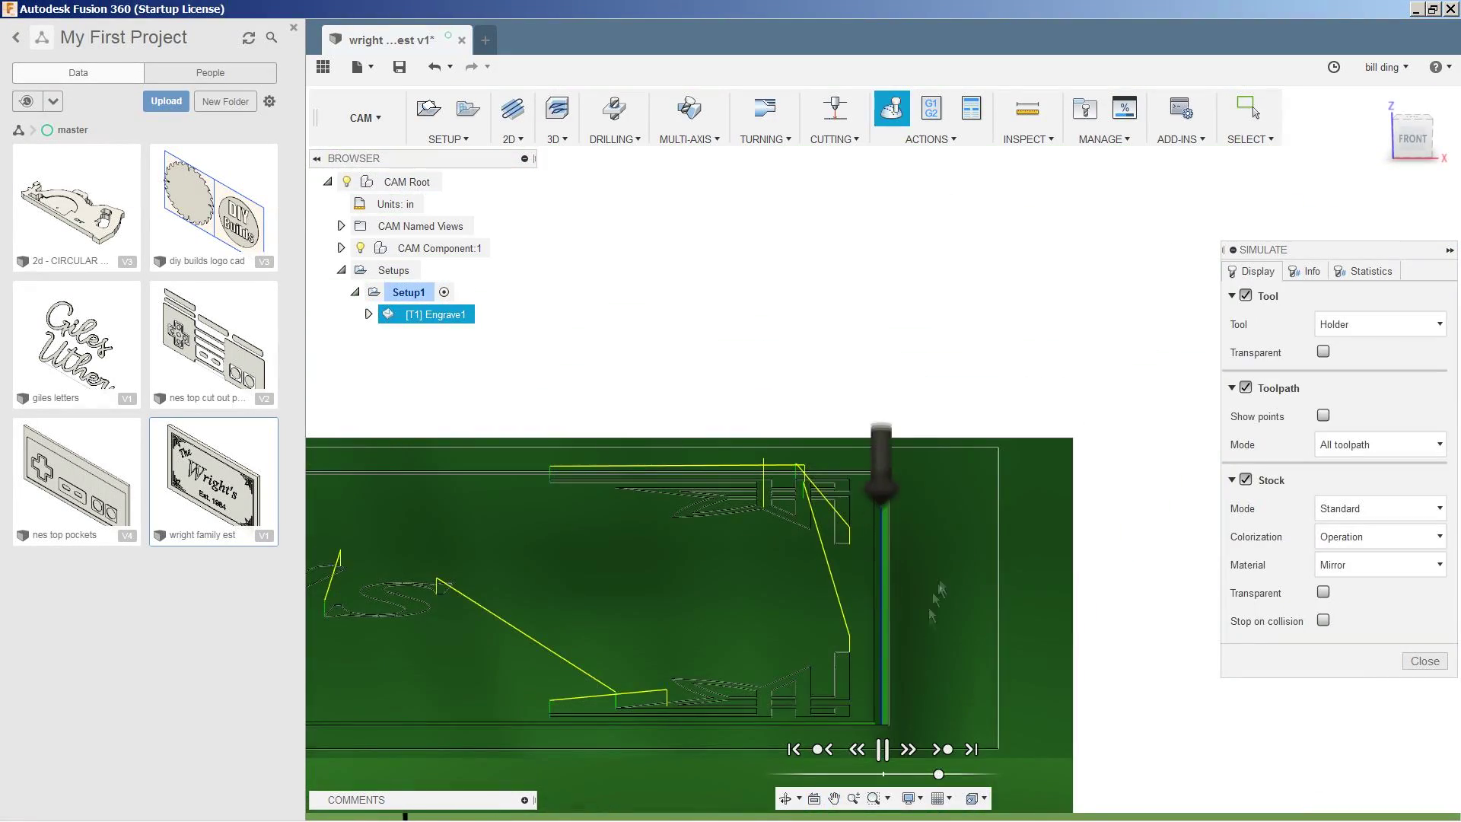
Orbit and pan close over the cut letters during playback, then fit the whole plate with F6
shift+middle_drag(939, 594, 491, 630)
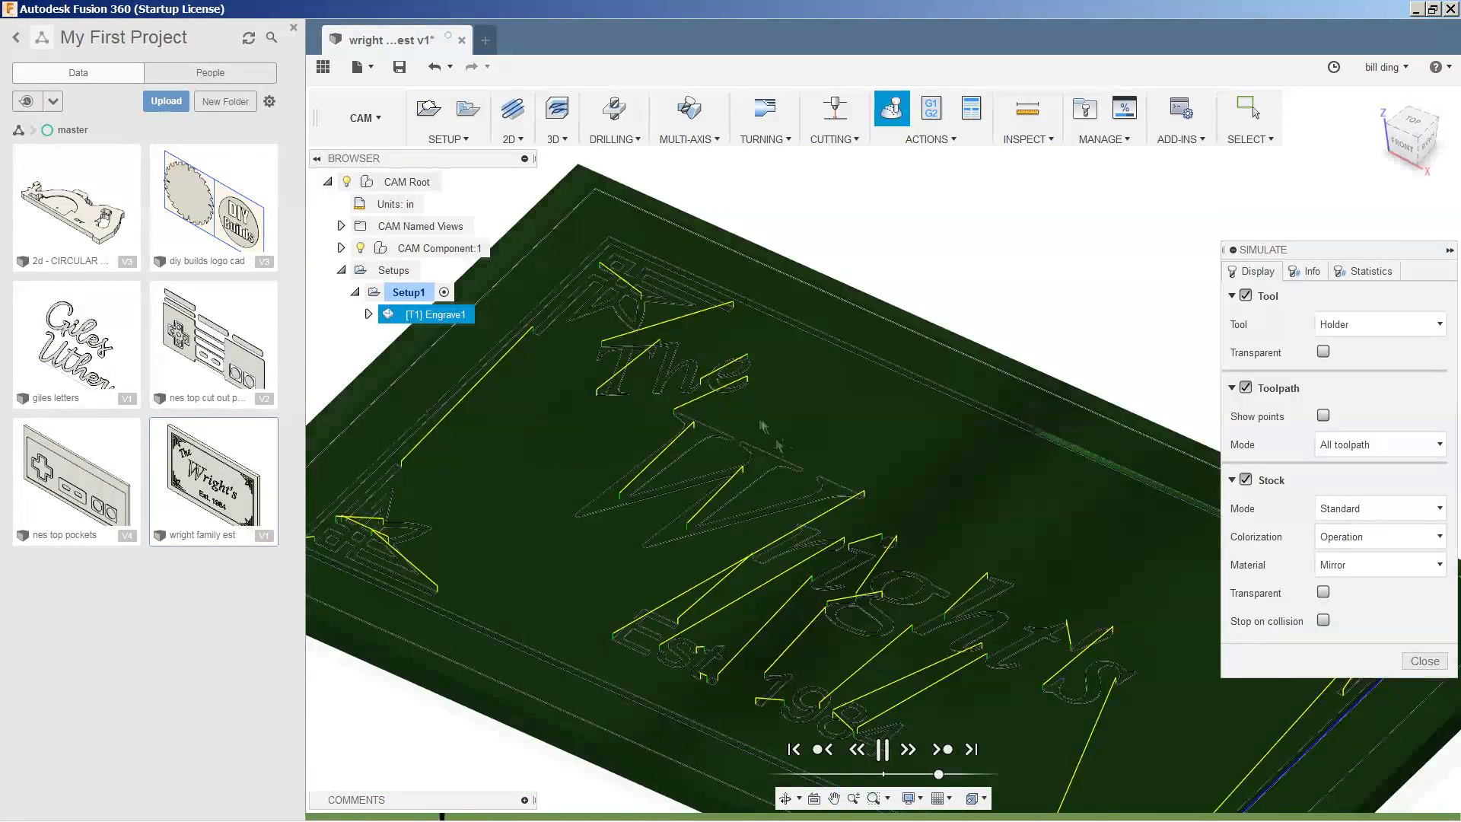
scroll(711, 466, up, 5)
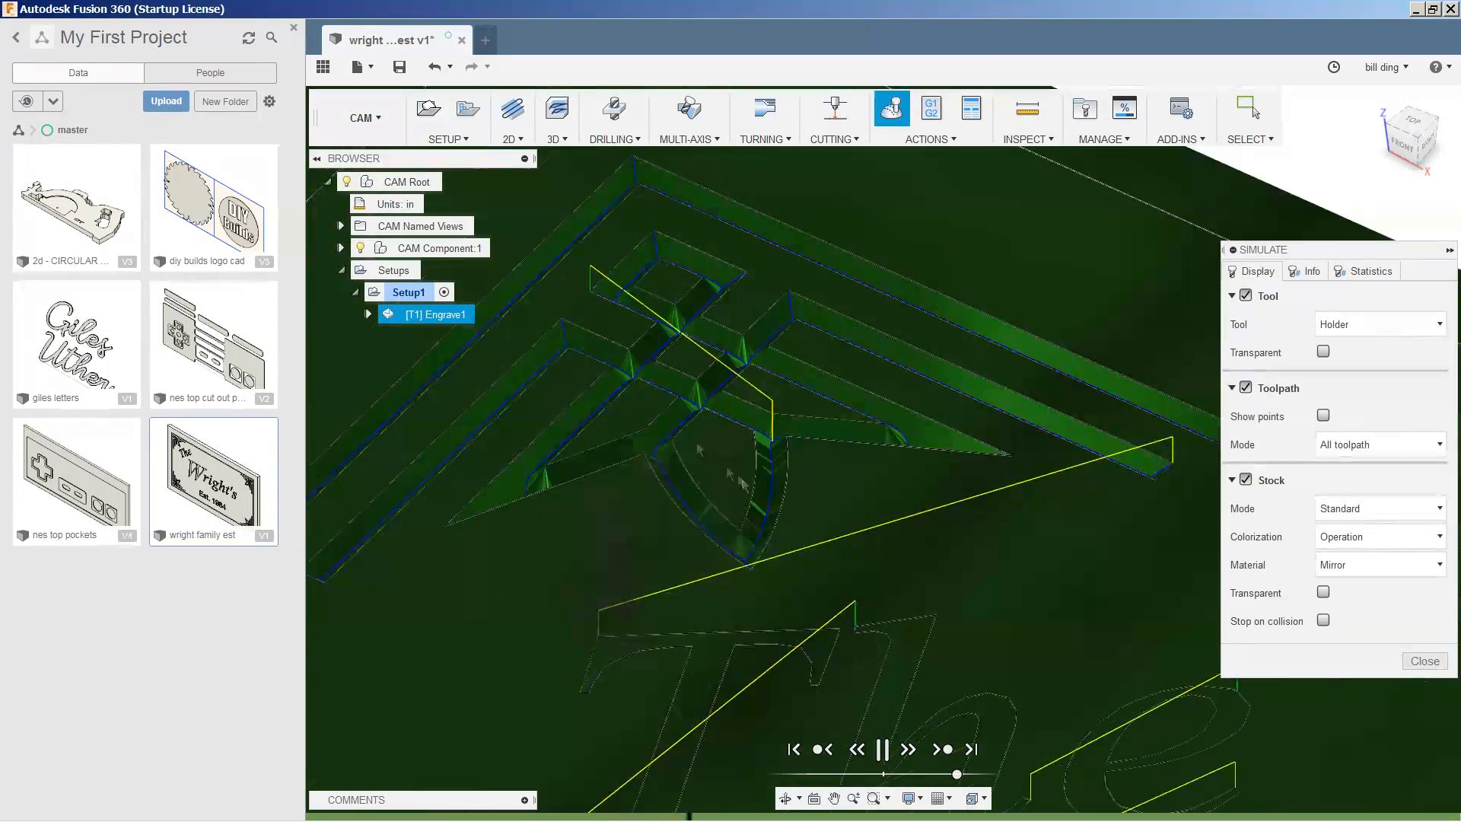
mouse_move(710, 467)
shift+middle_down()
mouse_move(699, 816)
mouse_move(784, 503)
shift+middle_up()
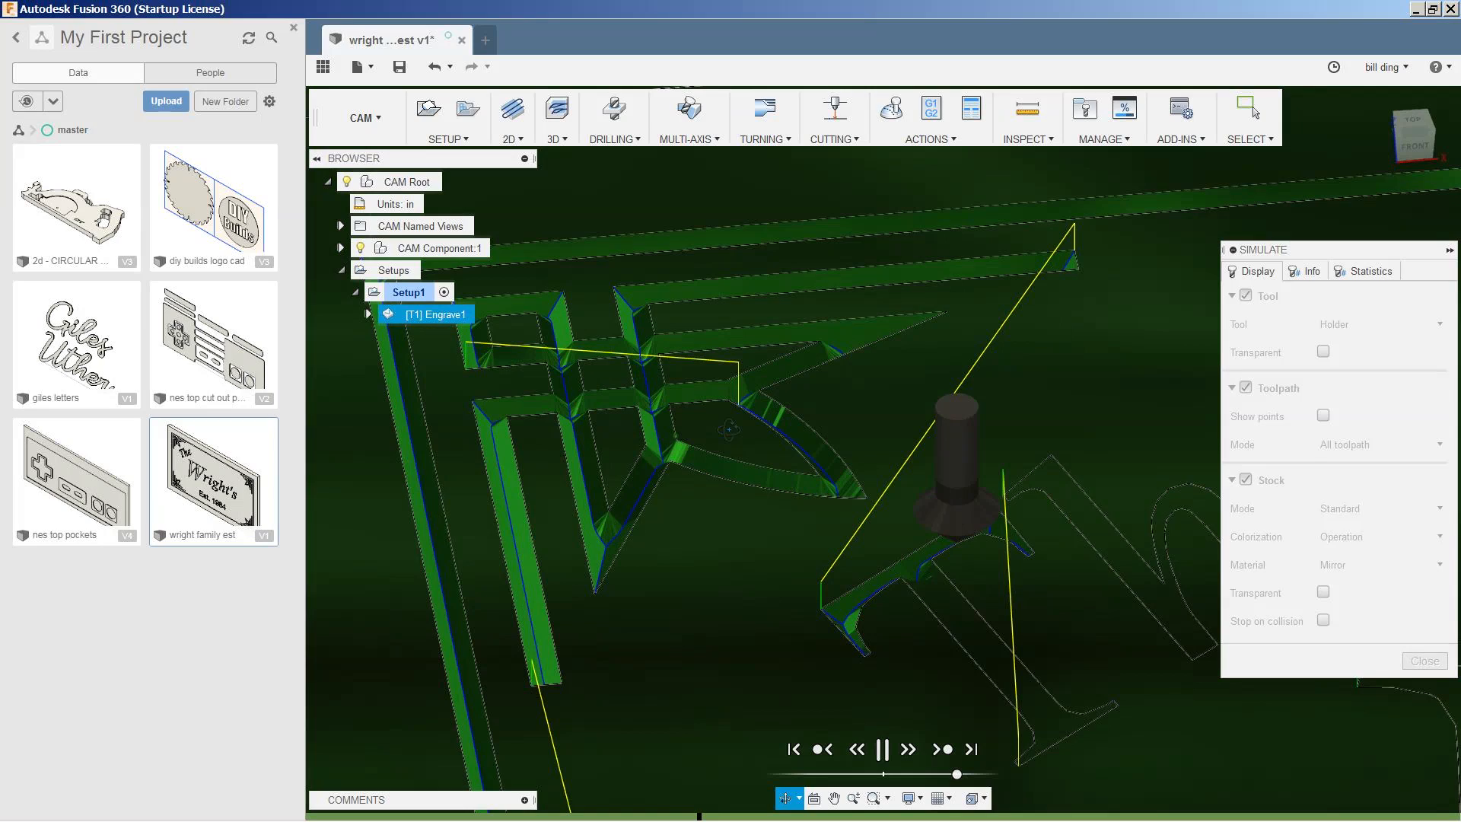
scroll(784, 506, up, 2)
scroll(1013, 572, down, 3)
scroll(499, 430, up, 3)
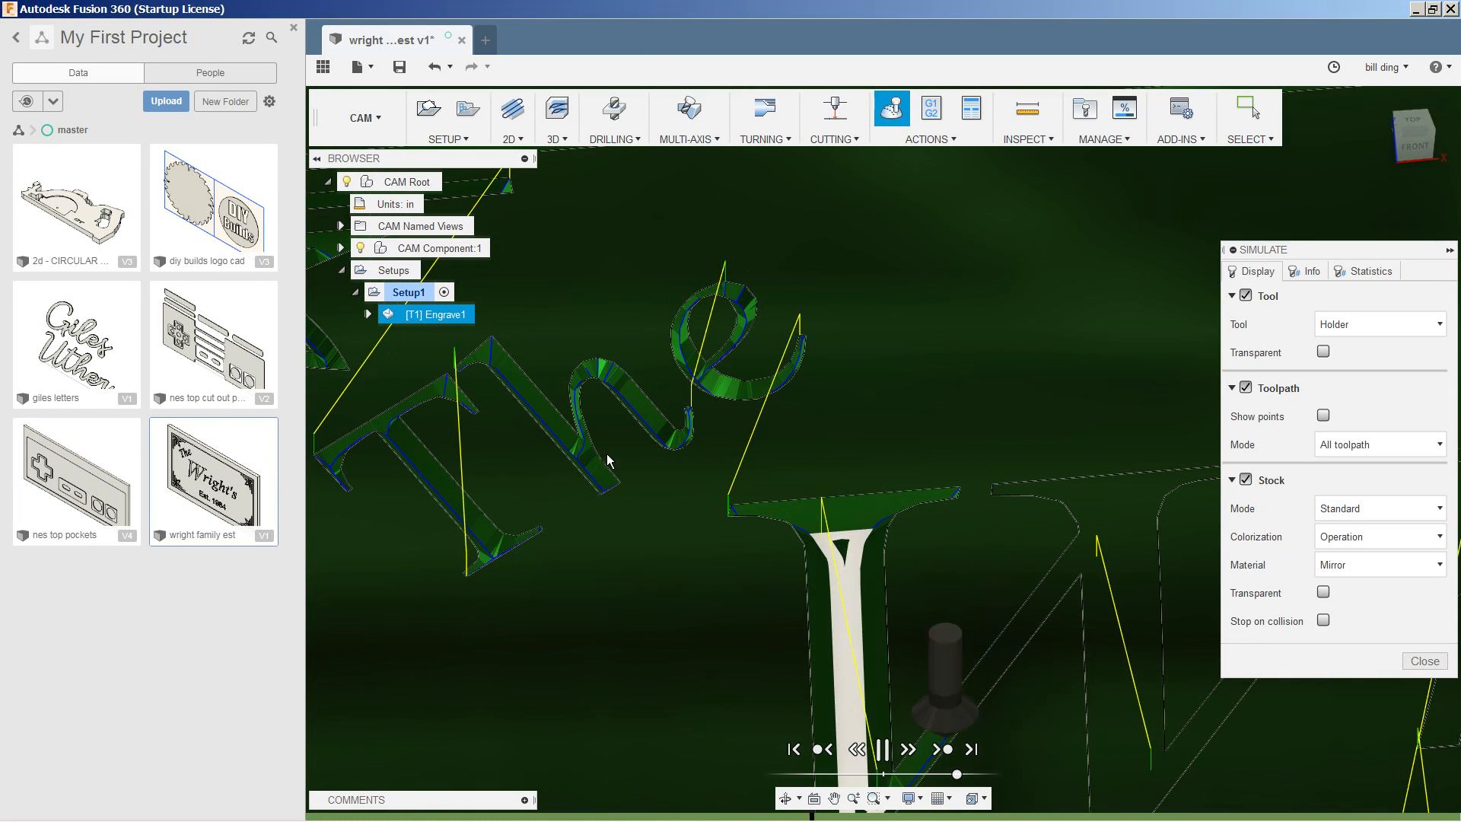
middle_drag(702, 482, 696, 446)
middle_drag(852, 550, 795, 391)
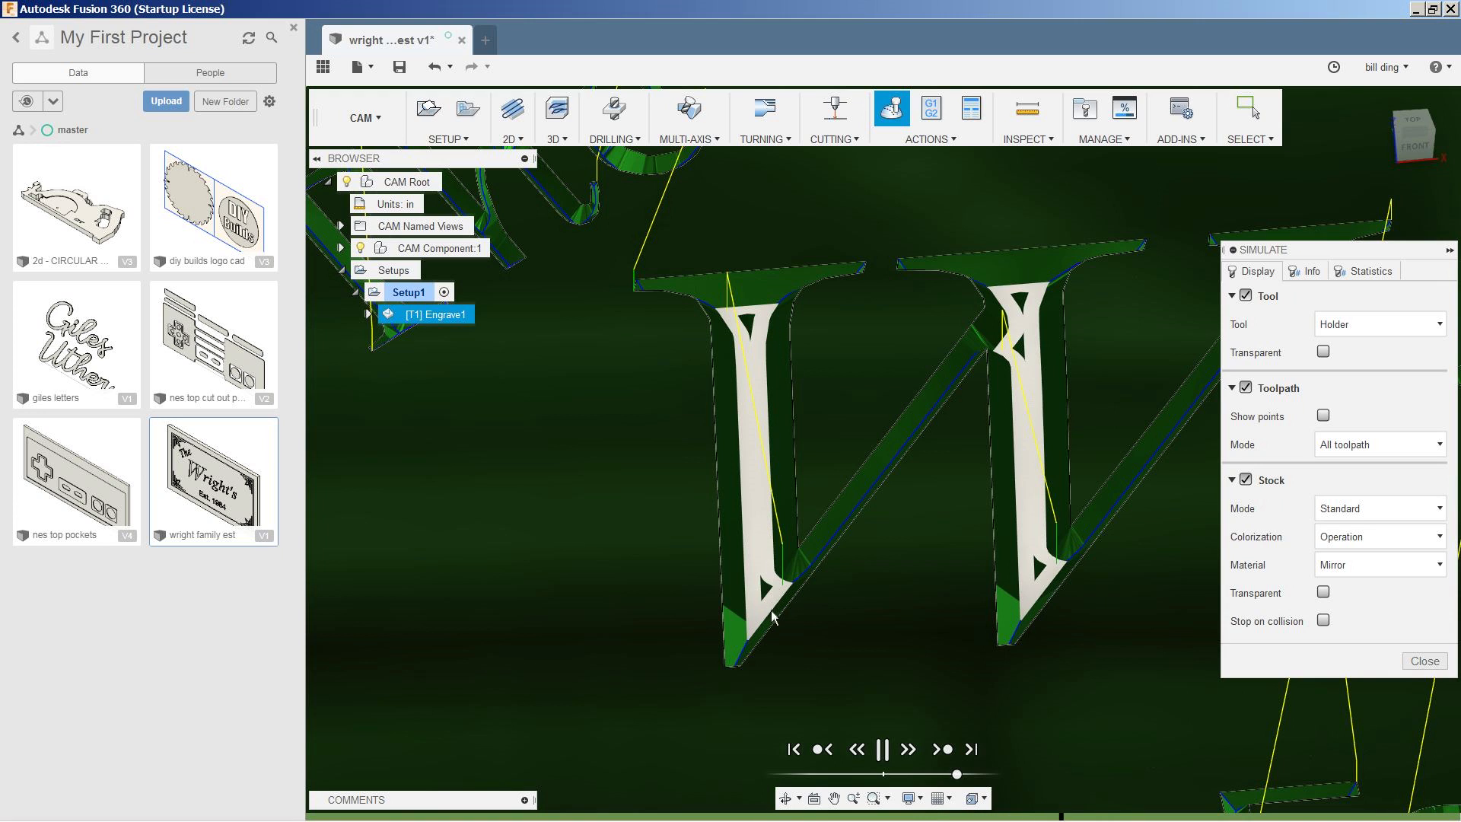
middle_drag(914, 426, 848, 363)
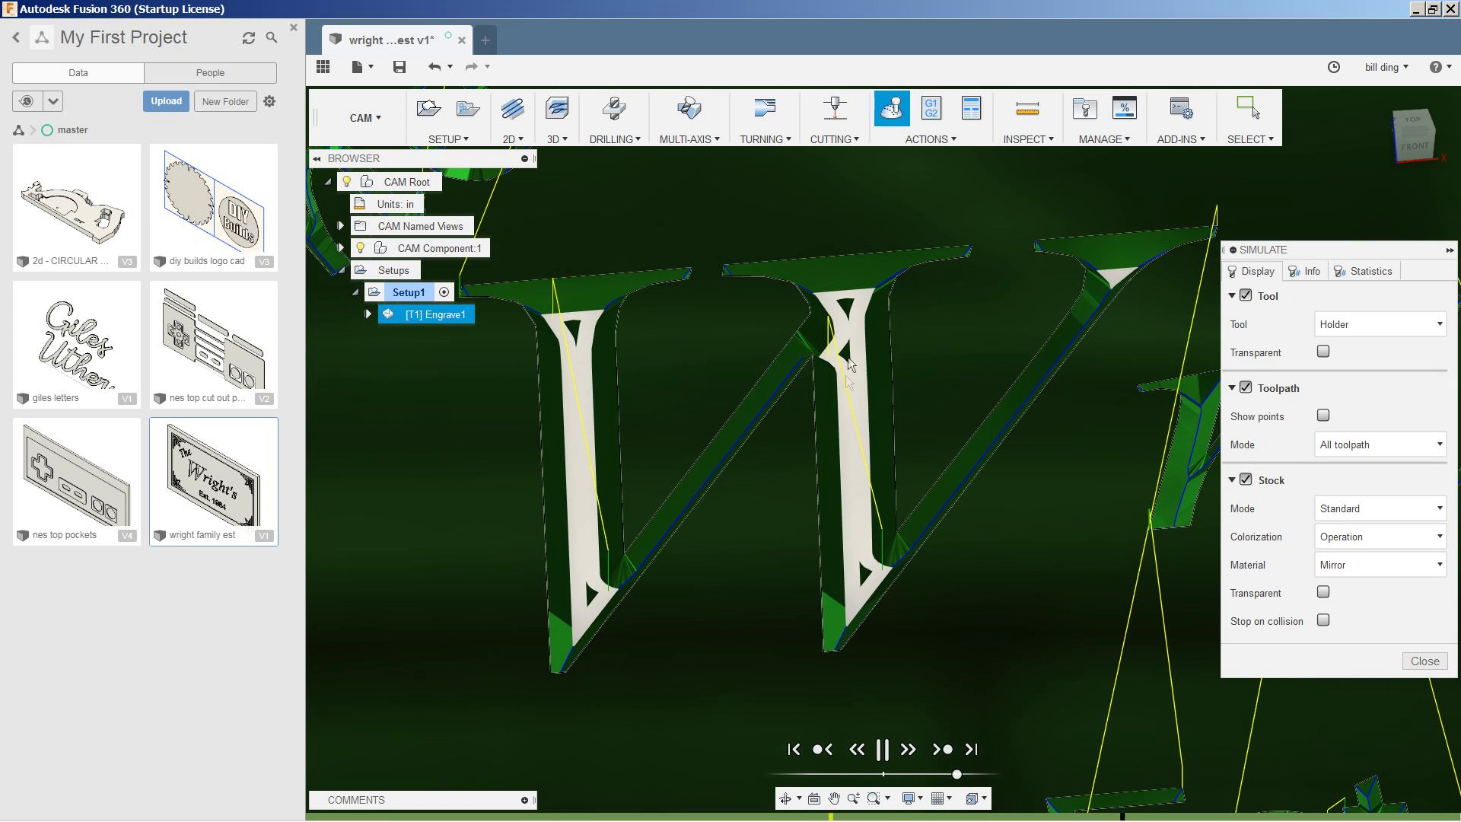
scroll(853, 459, down, 3)
scroll(867, 503, down, 3)
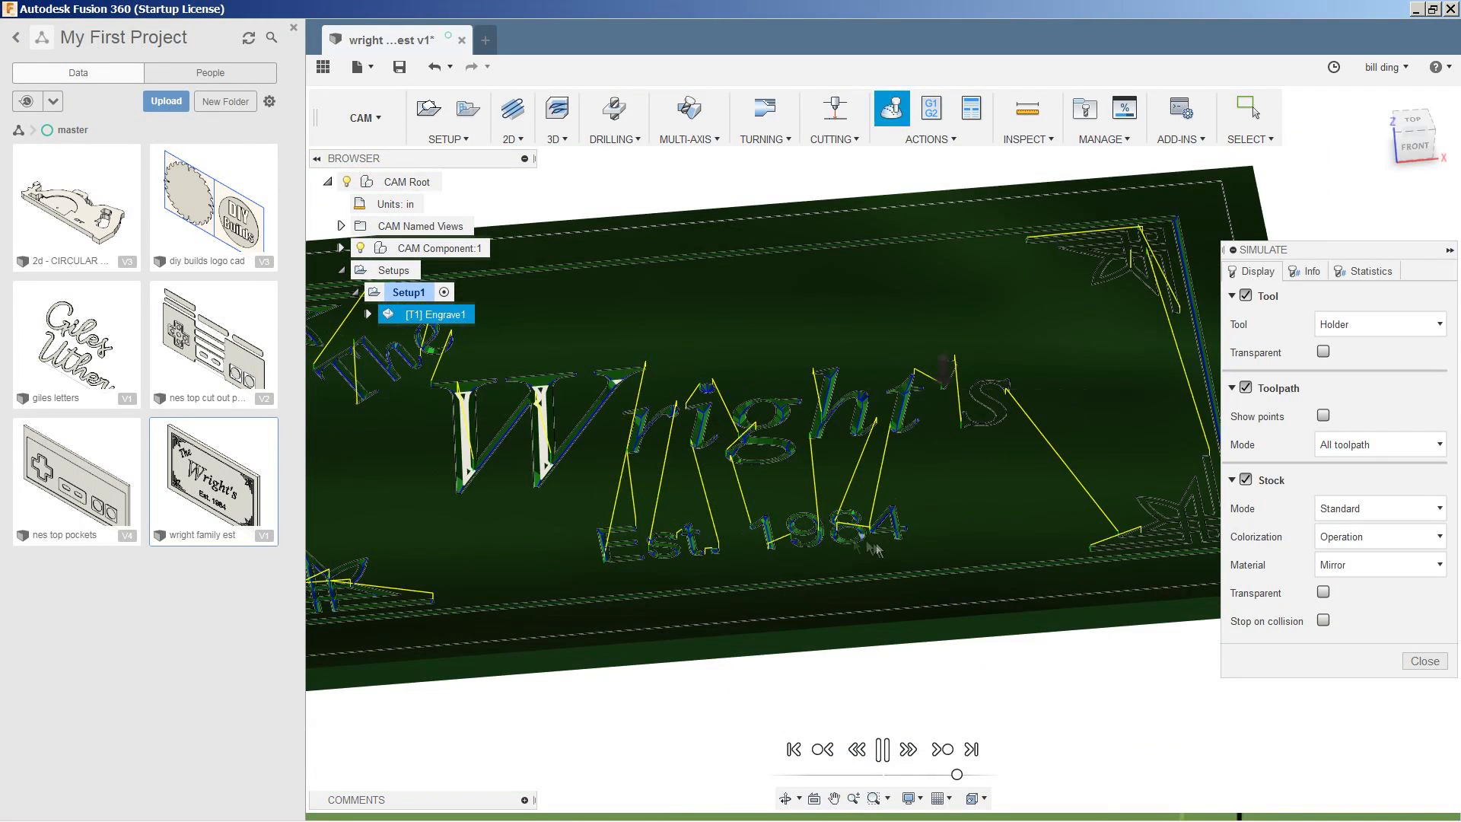
scroll(925, 513, down, 2)
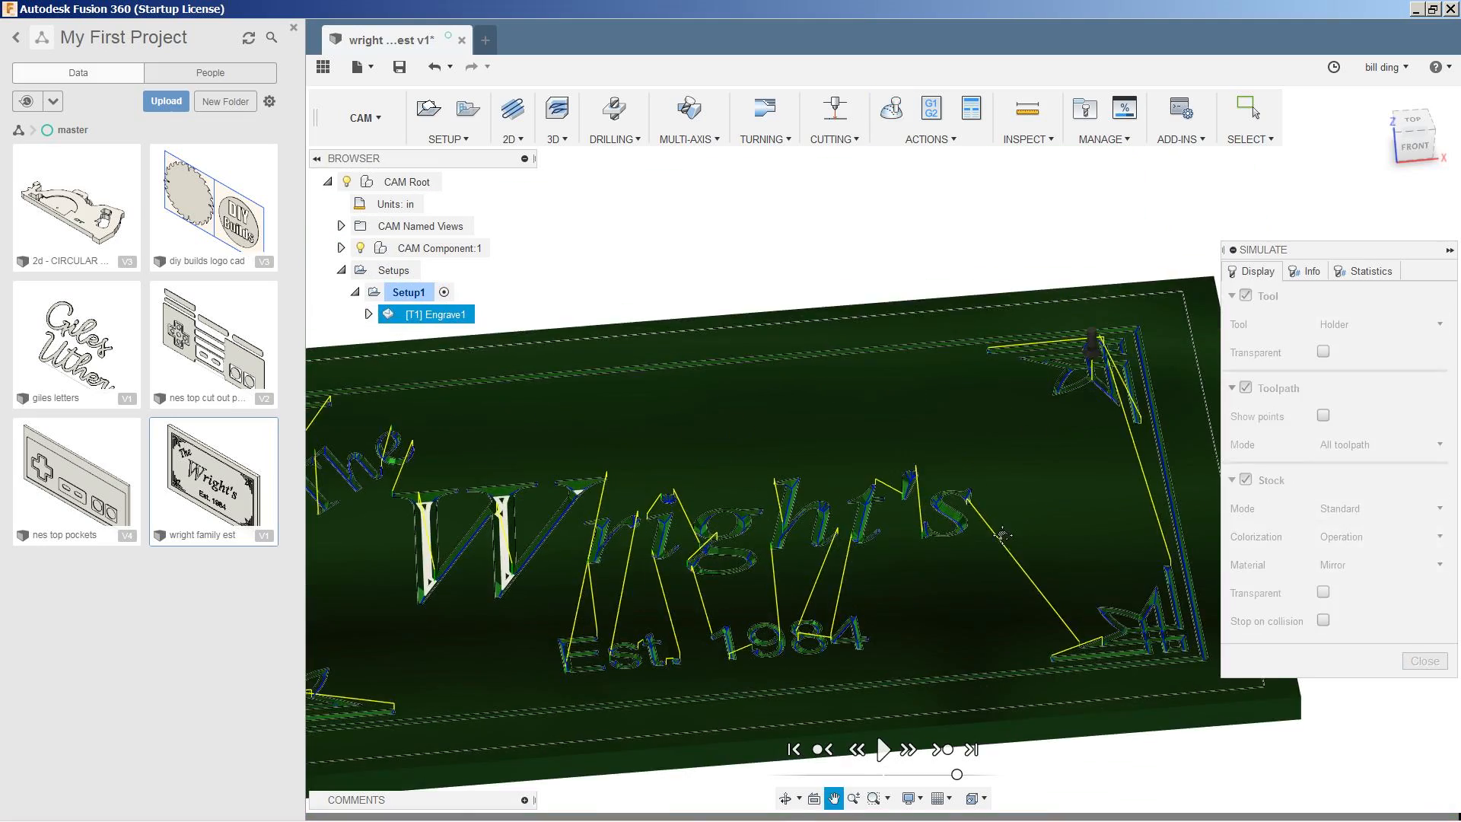
shift+middle_drag(926, 513, 868, 457)
shift+middle_drag(765, 491, 856, 446)
drag(939, 541, 956, 545)
key(F6)
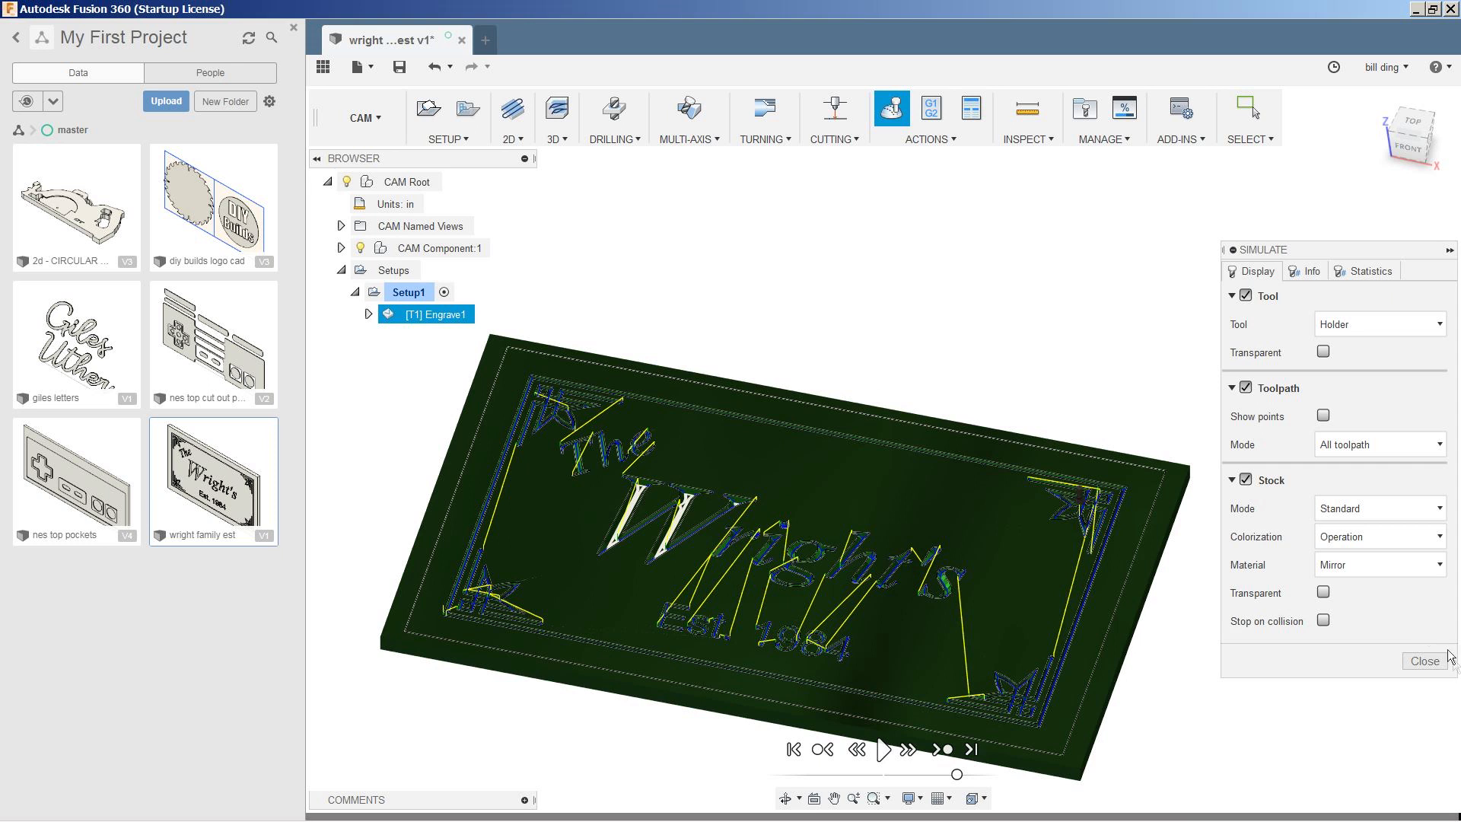
Close the simulation and open Post Process for Engrave1, renaming program 1001 for the board and v groove bit
click(1424, 662)
right_click(438, 315)
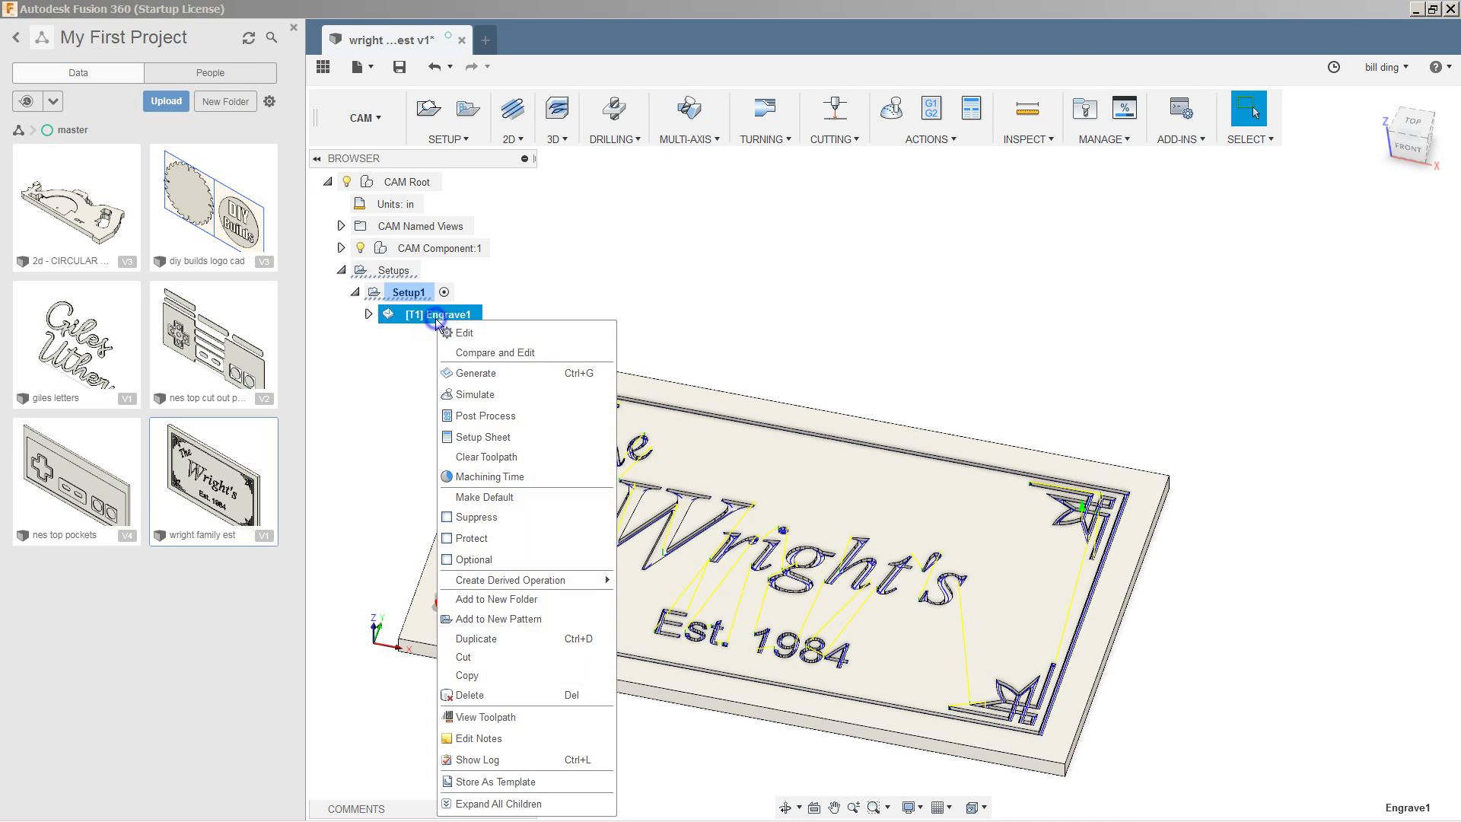
click(498, 417)
drag(1000, 485, 1000, 539)
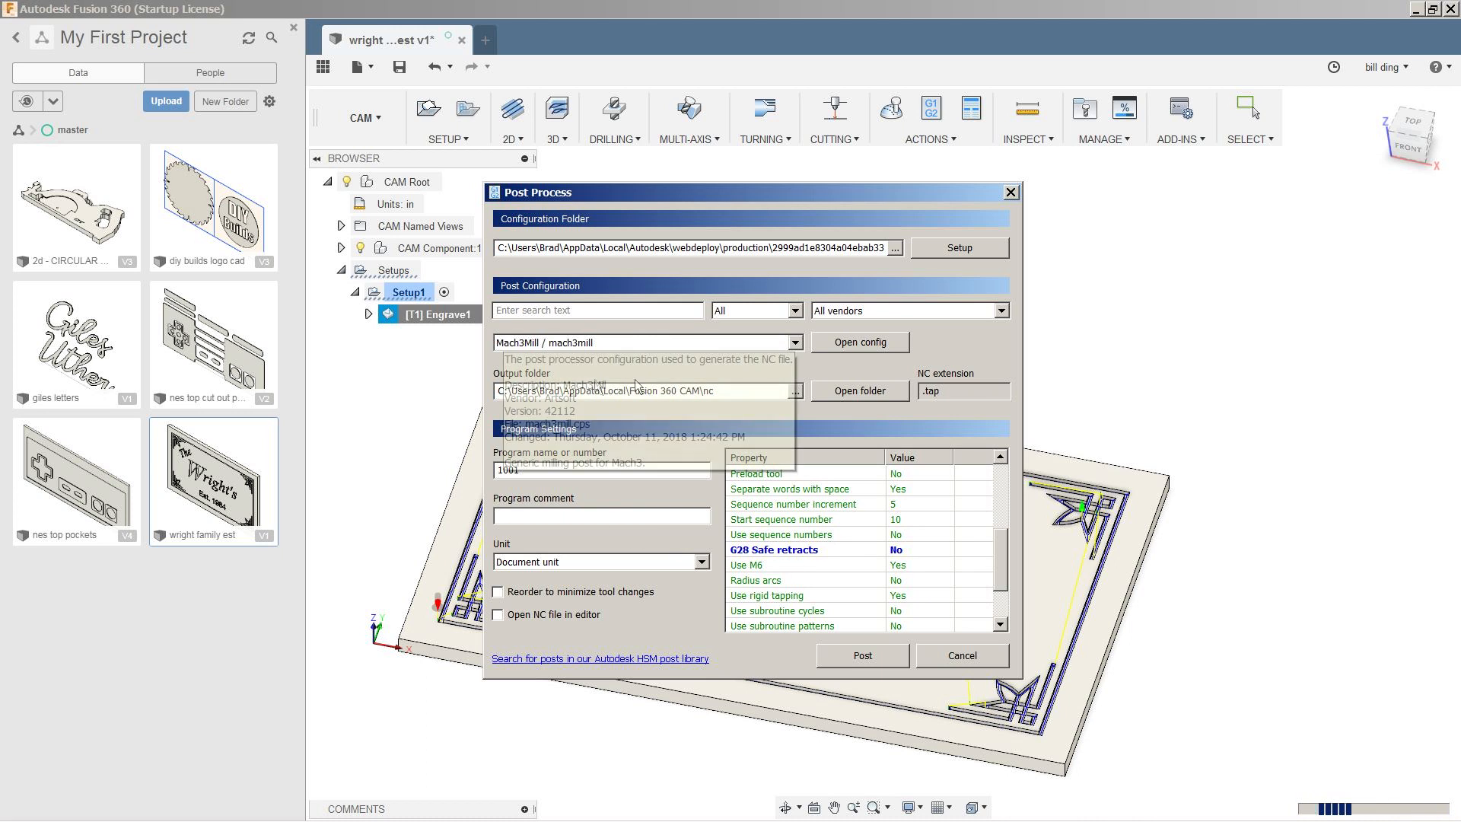
double_click(545, 471)
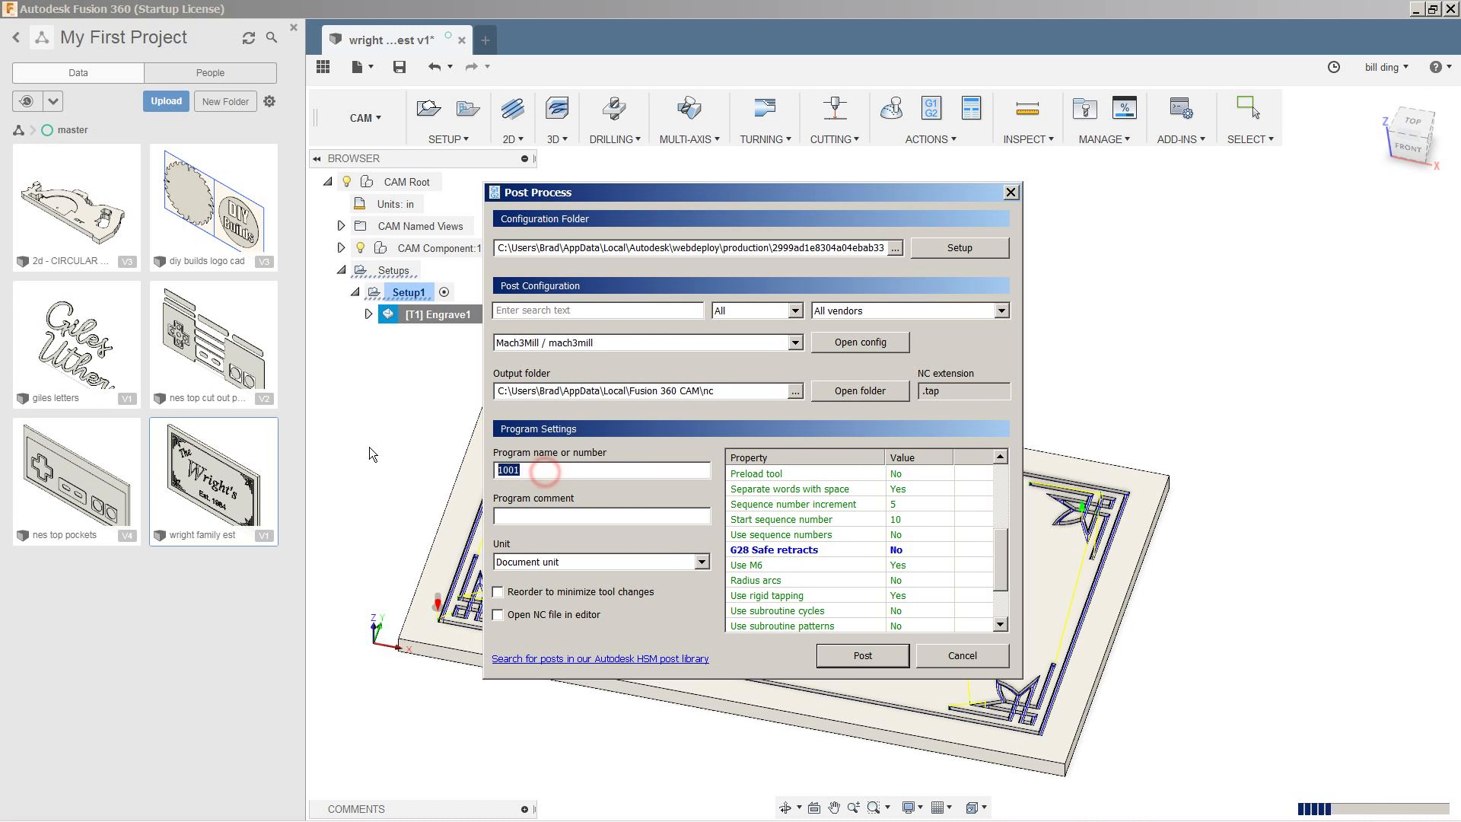
text(family )
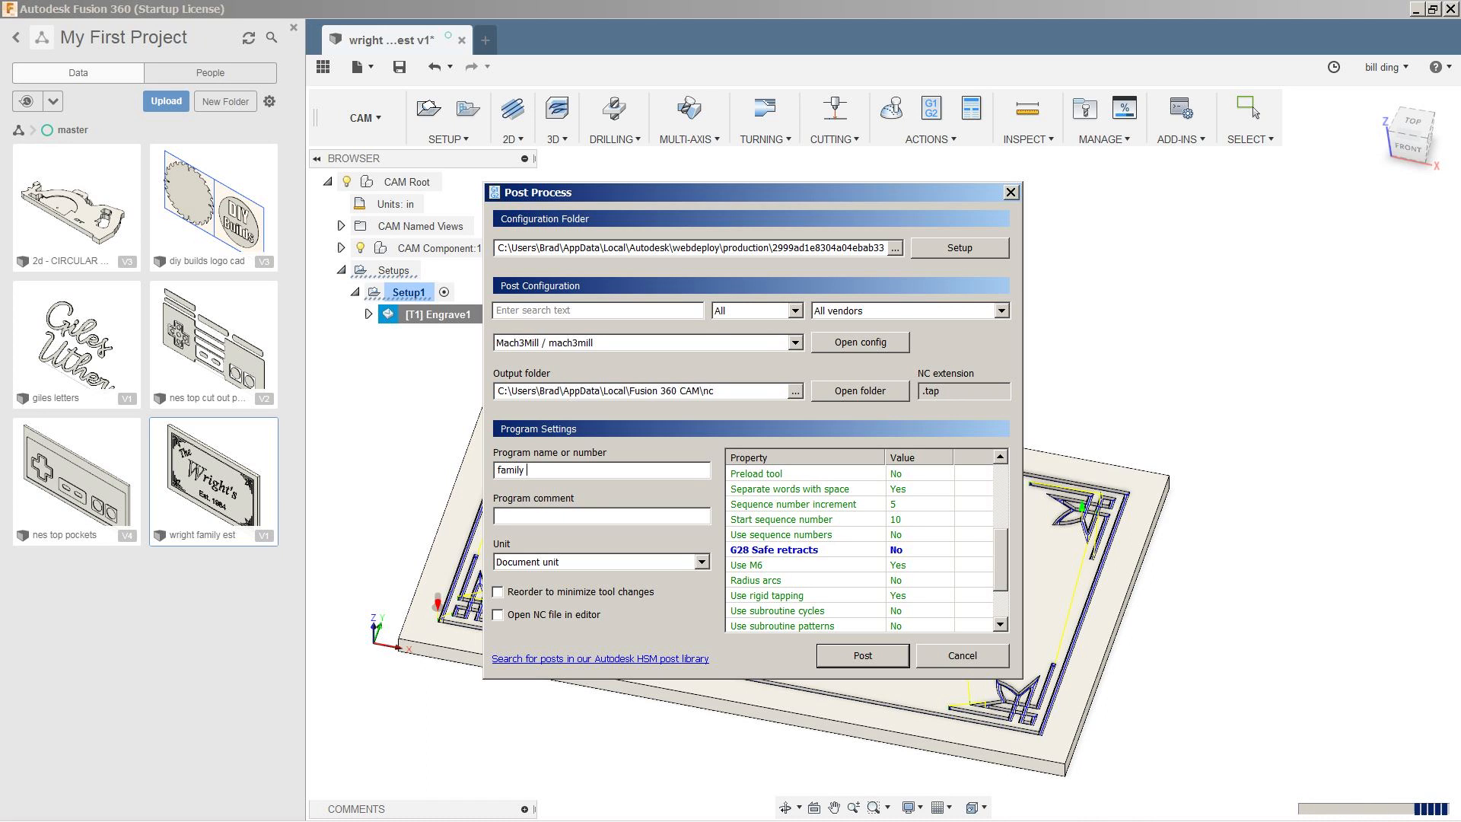
text(board 30 wide by 18 tall by .75 thick)
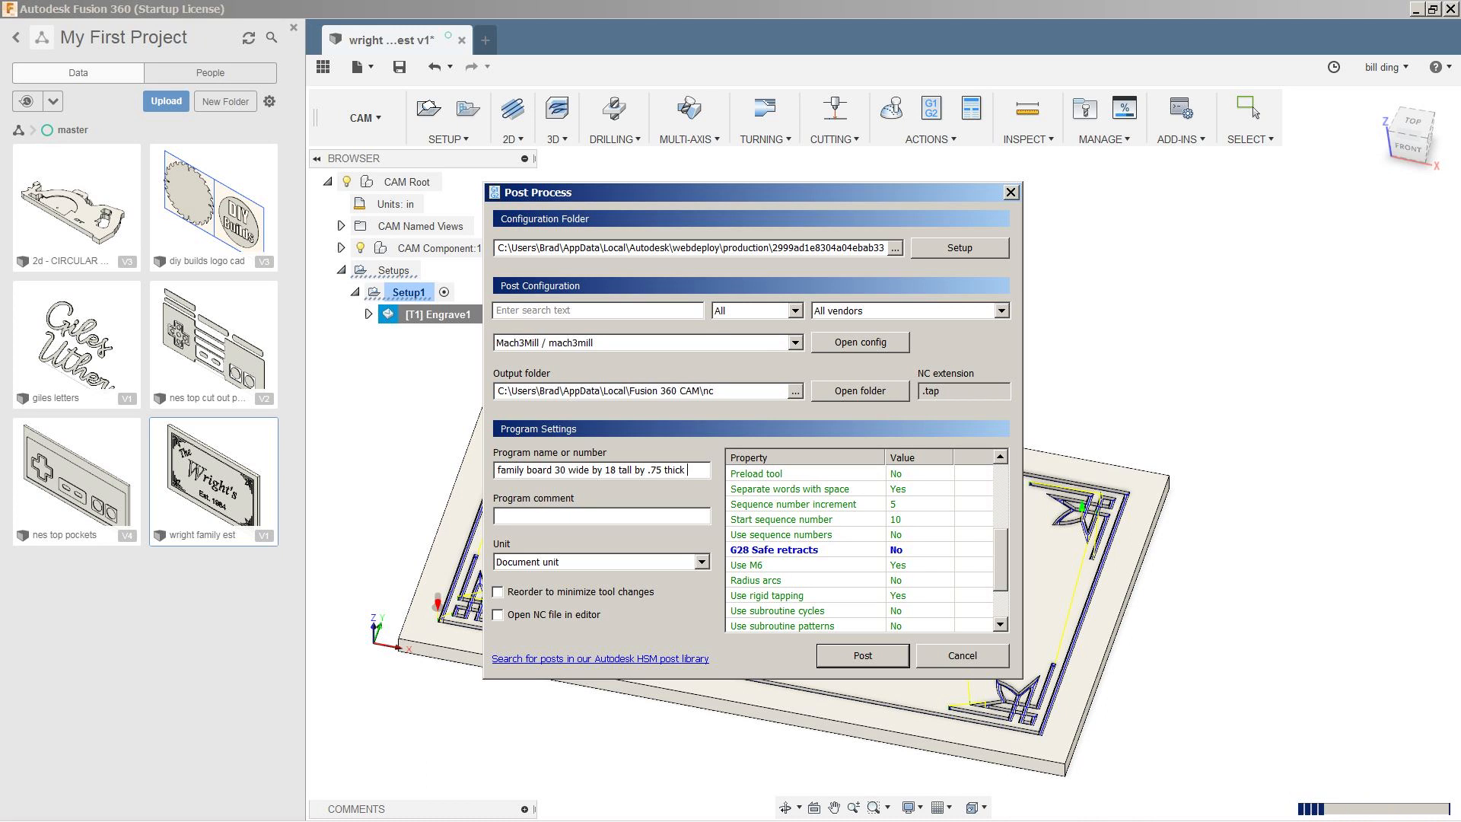
text(groove bit)
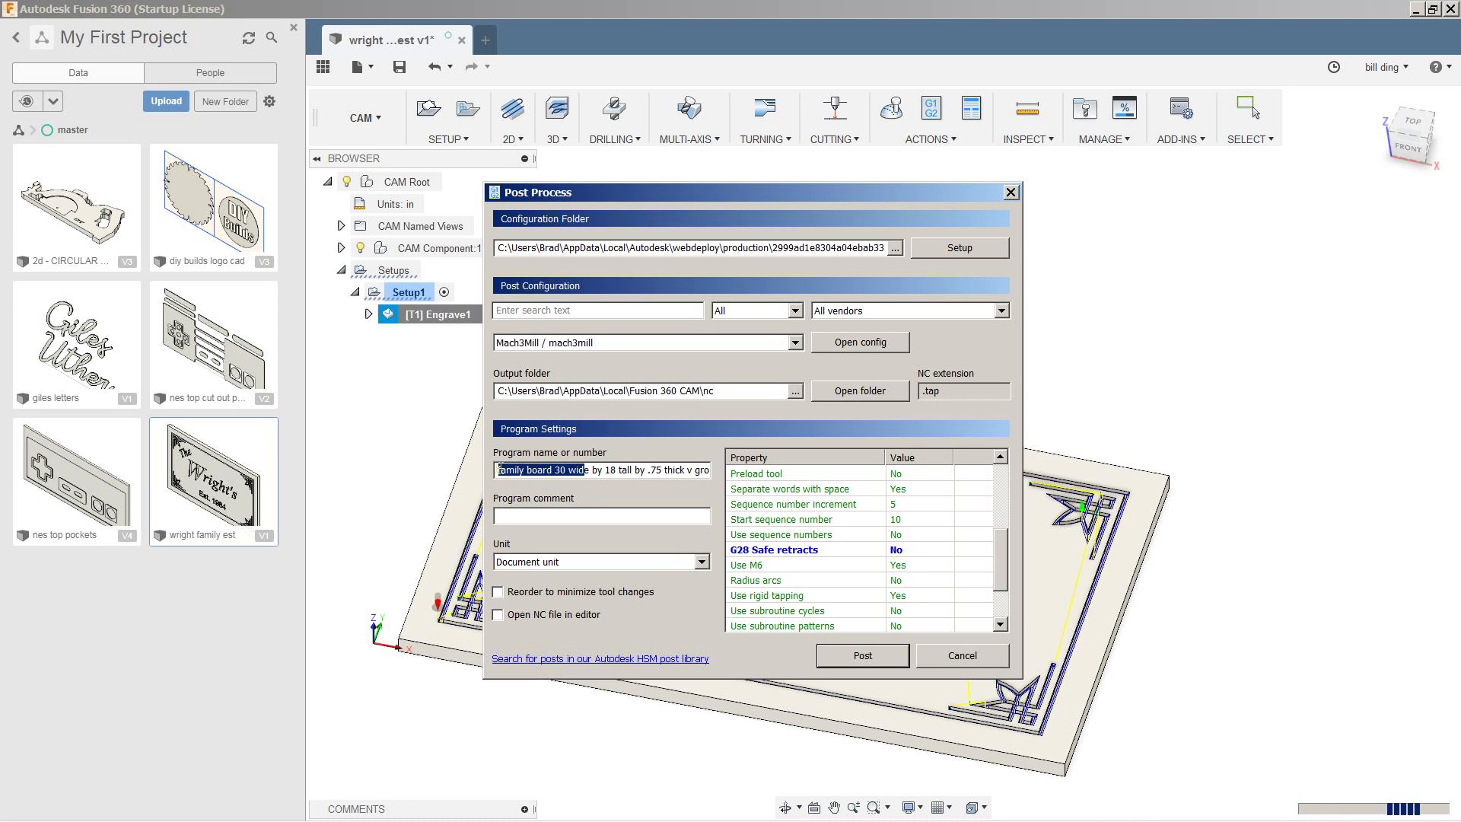
click(506, 470)
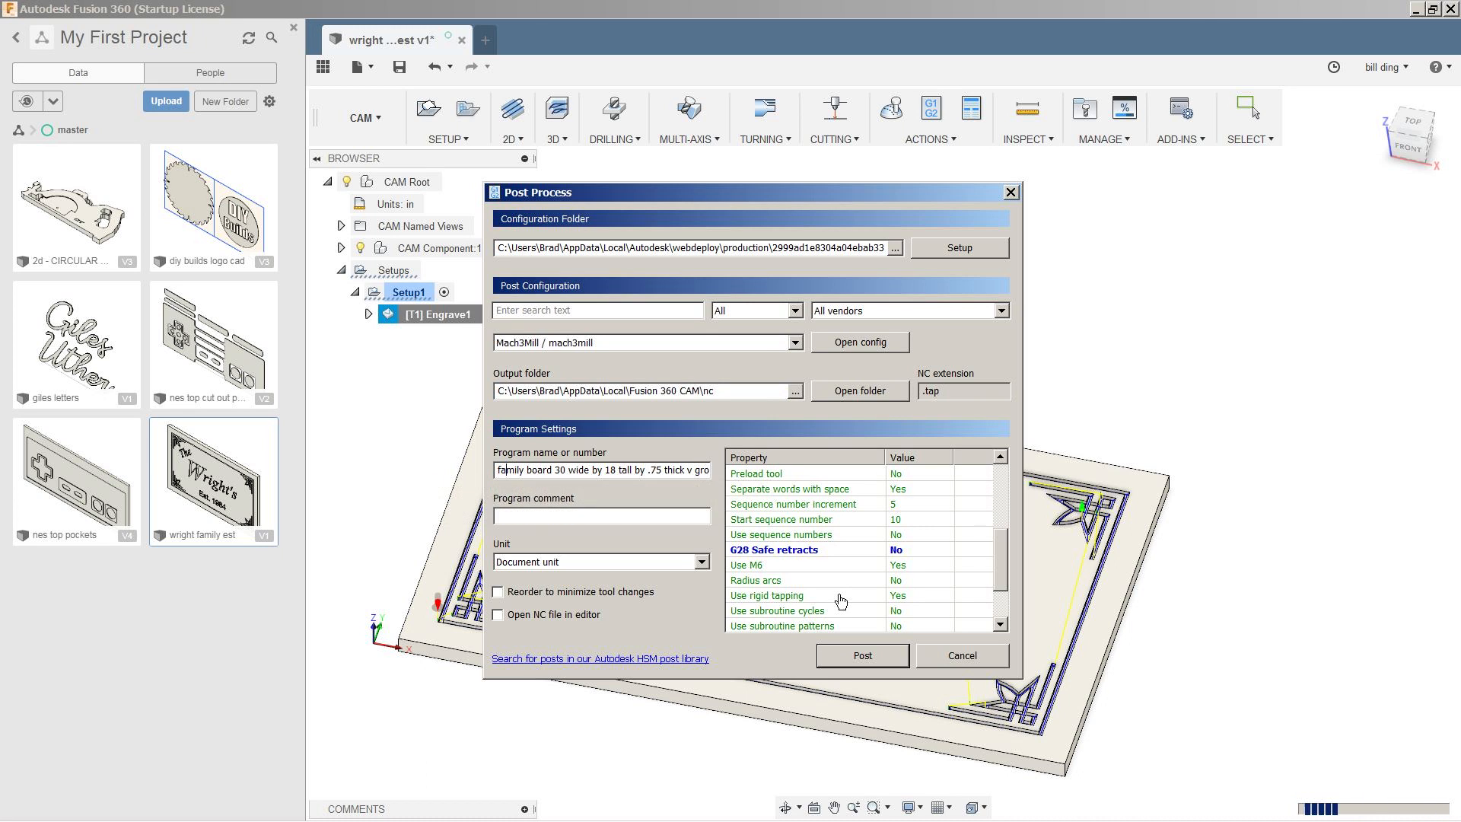
Post the toolpath as a Mach3 .tap file saved to the Desktop
click(864, 657)
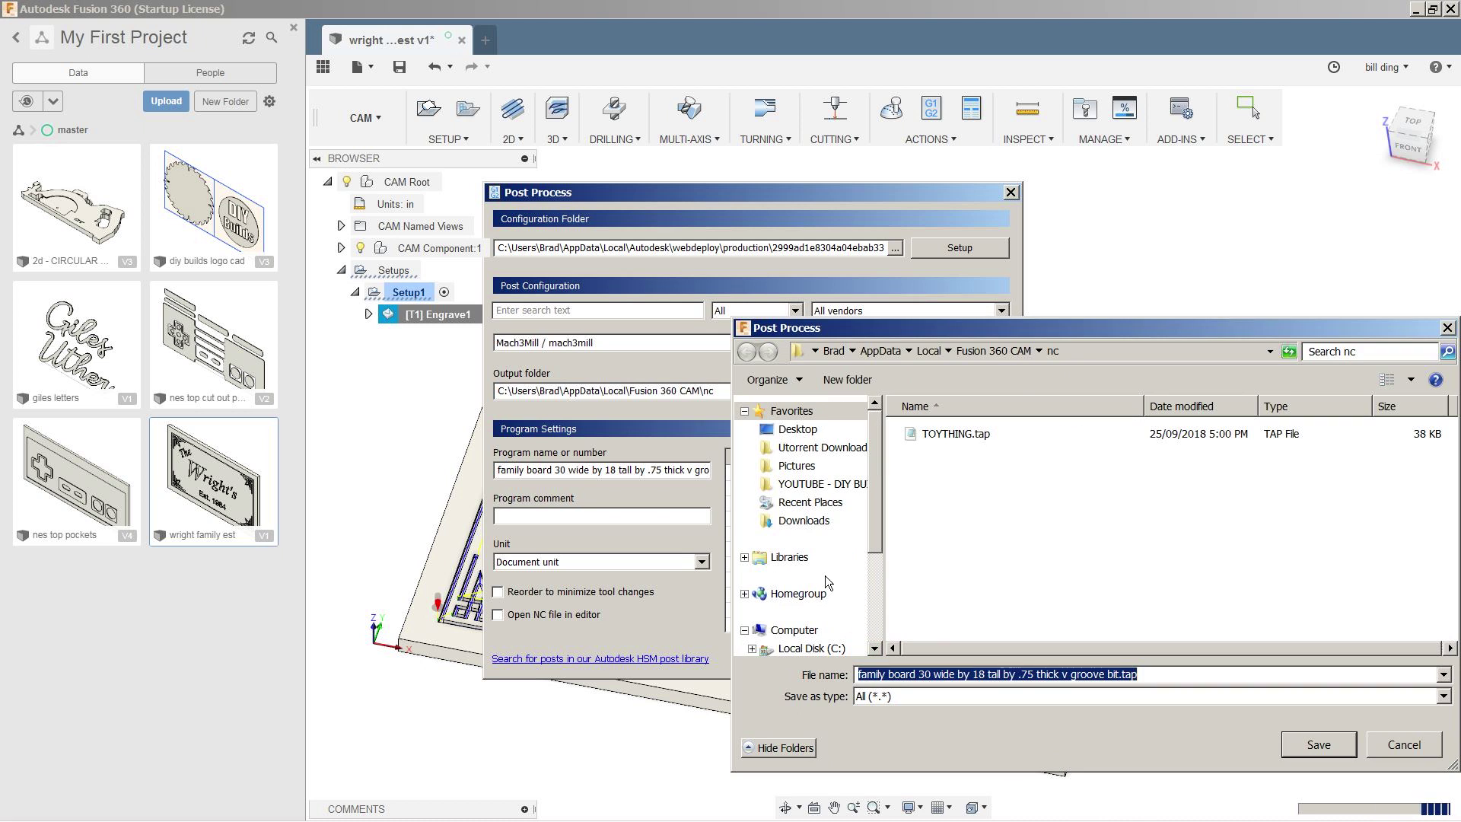
click(804, 429)
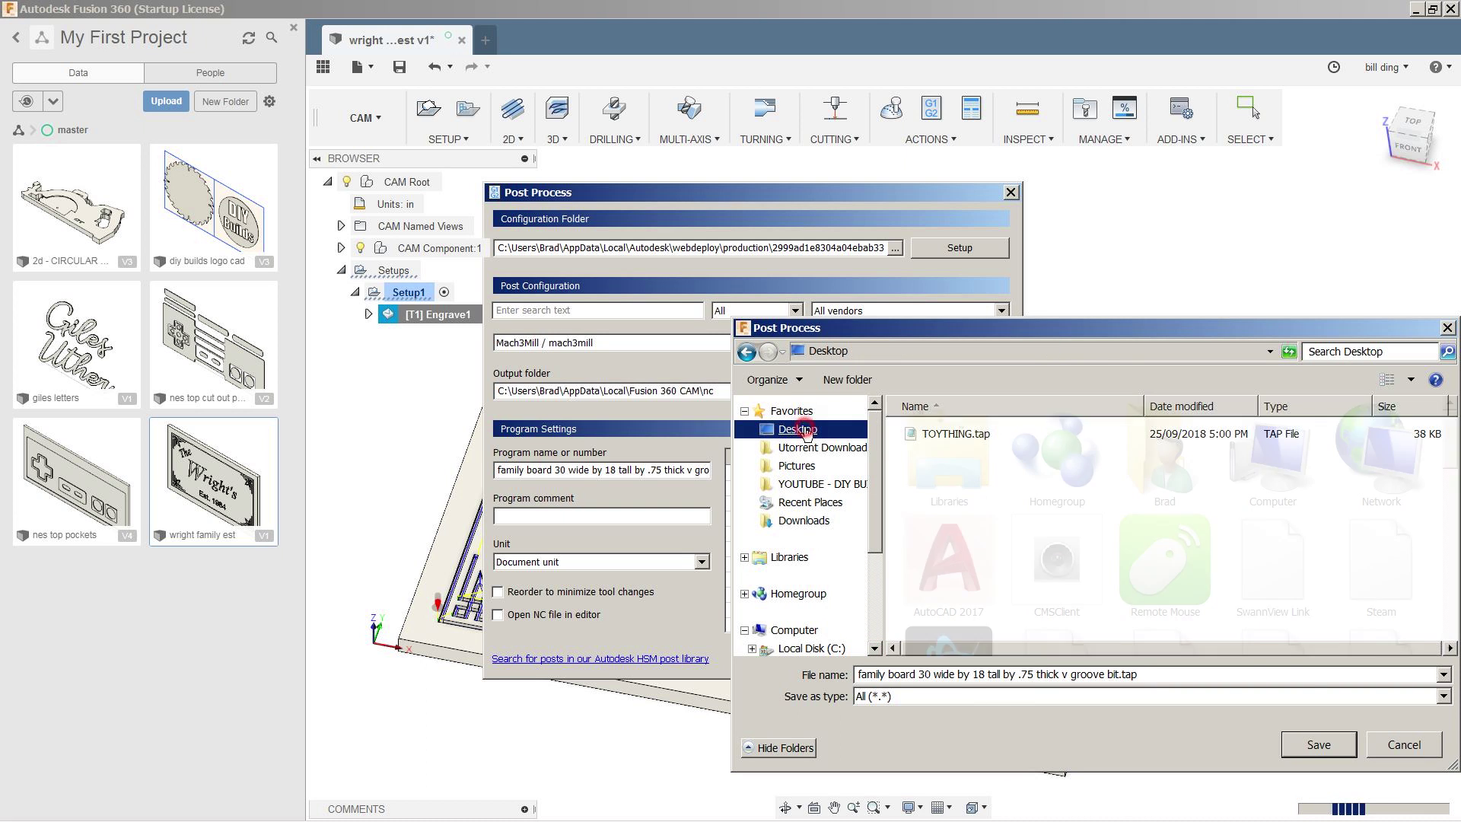
click(1315, 745)
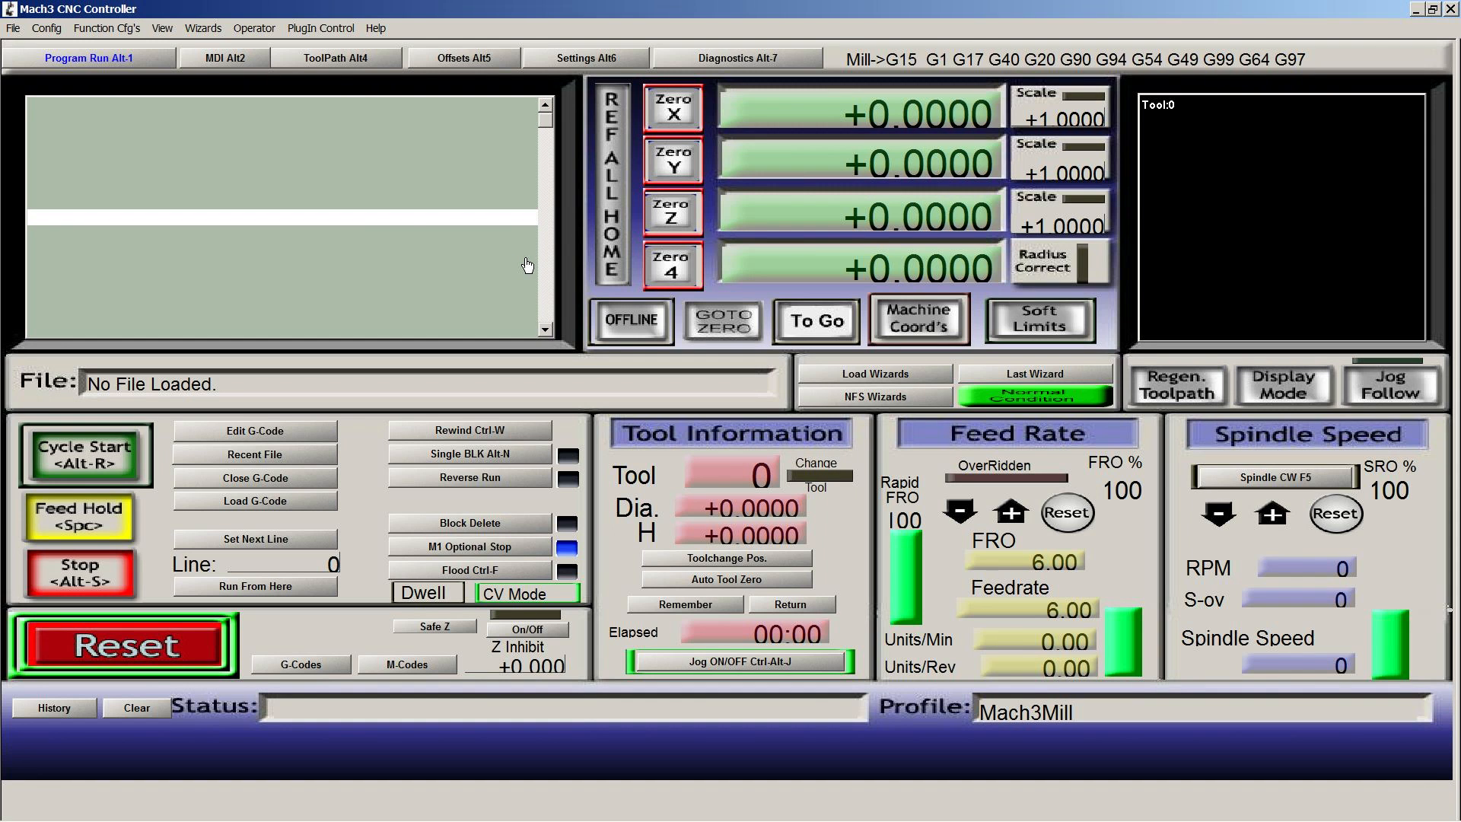
Load the family board .tap from Desktop into Mach3, step two lines, and open Edit G-Code
click(15, 29)
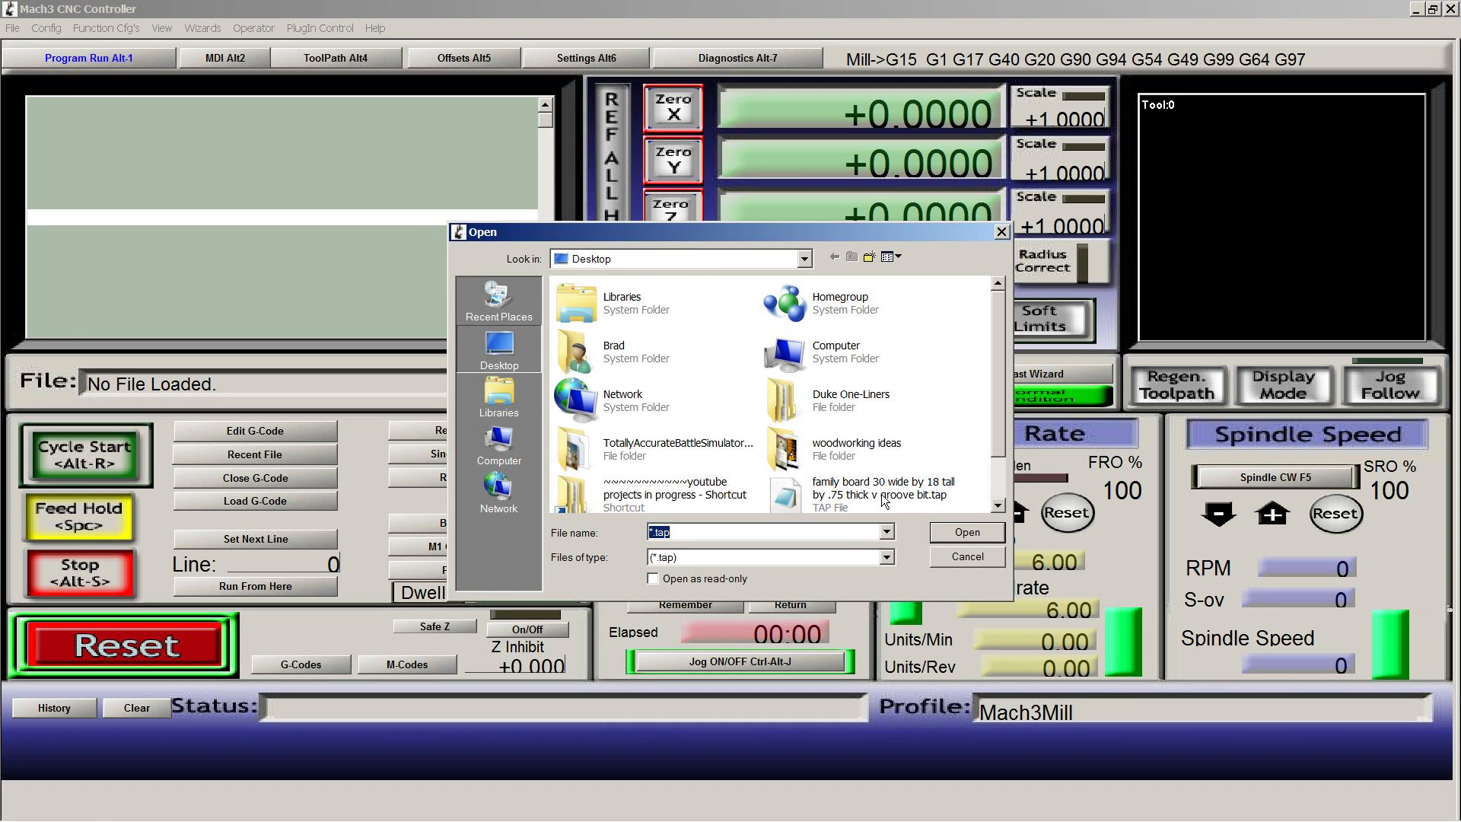
click(885, 504)
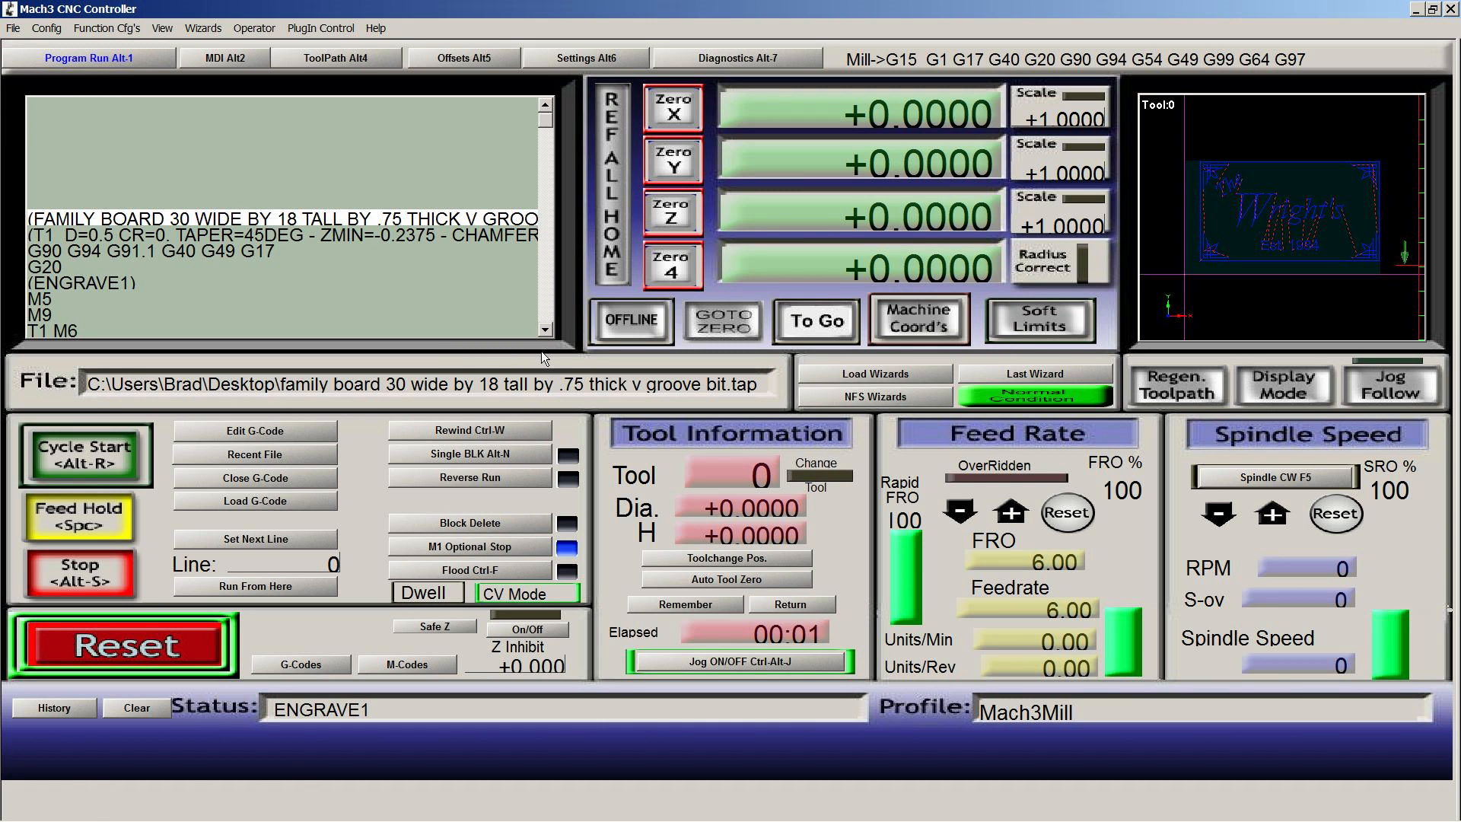
click(544, 330)
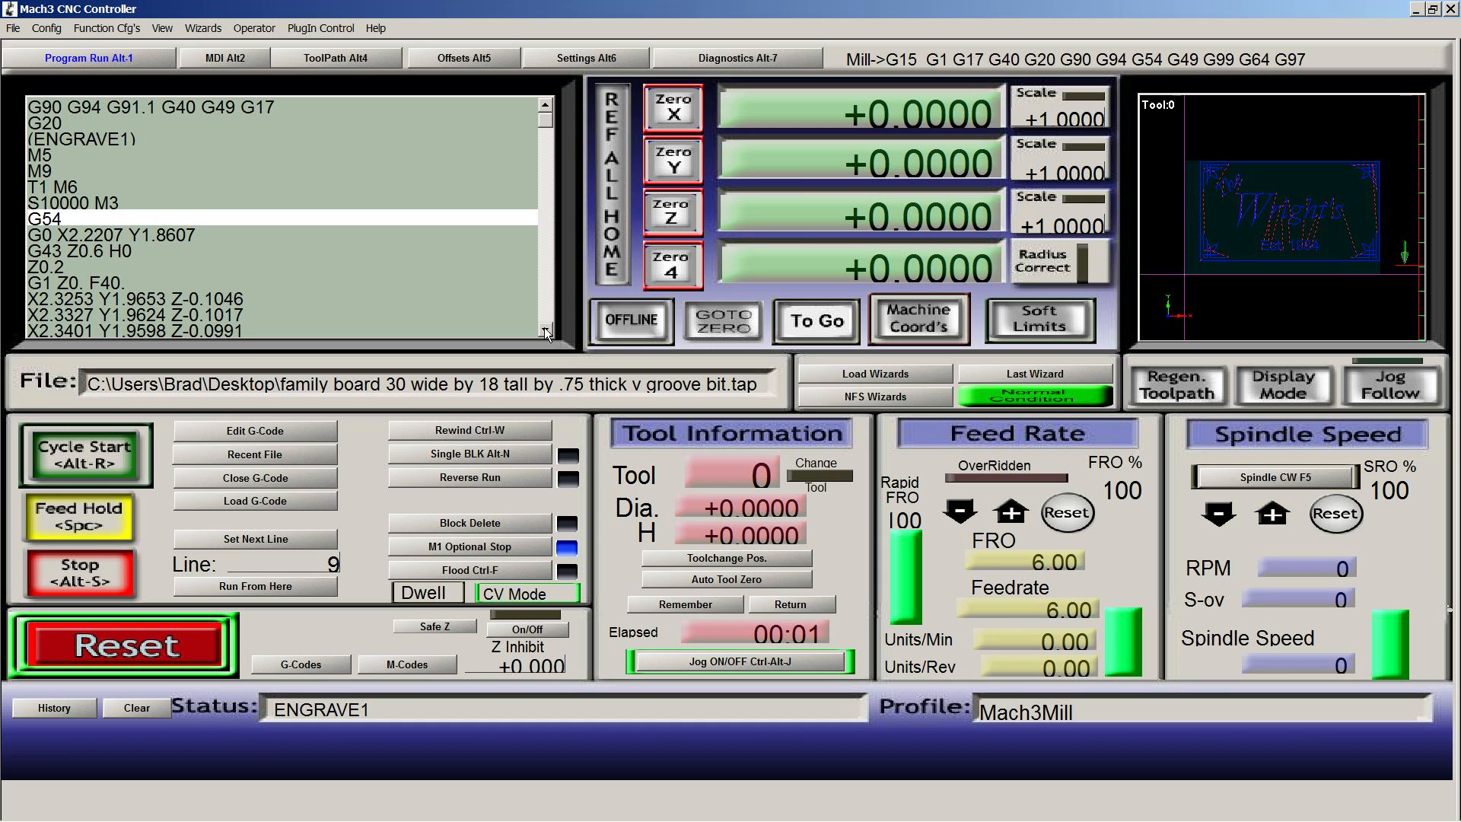
click(544, 329)
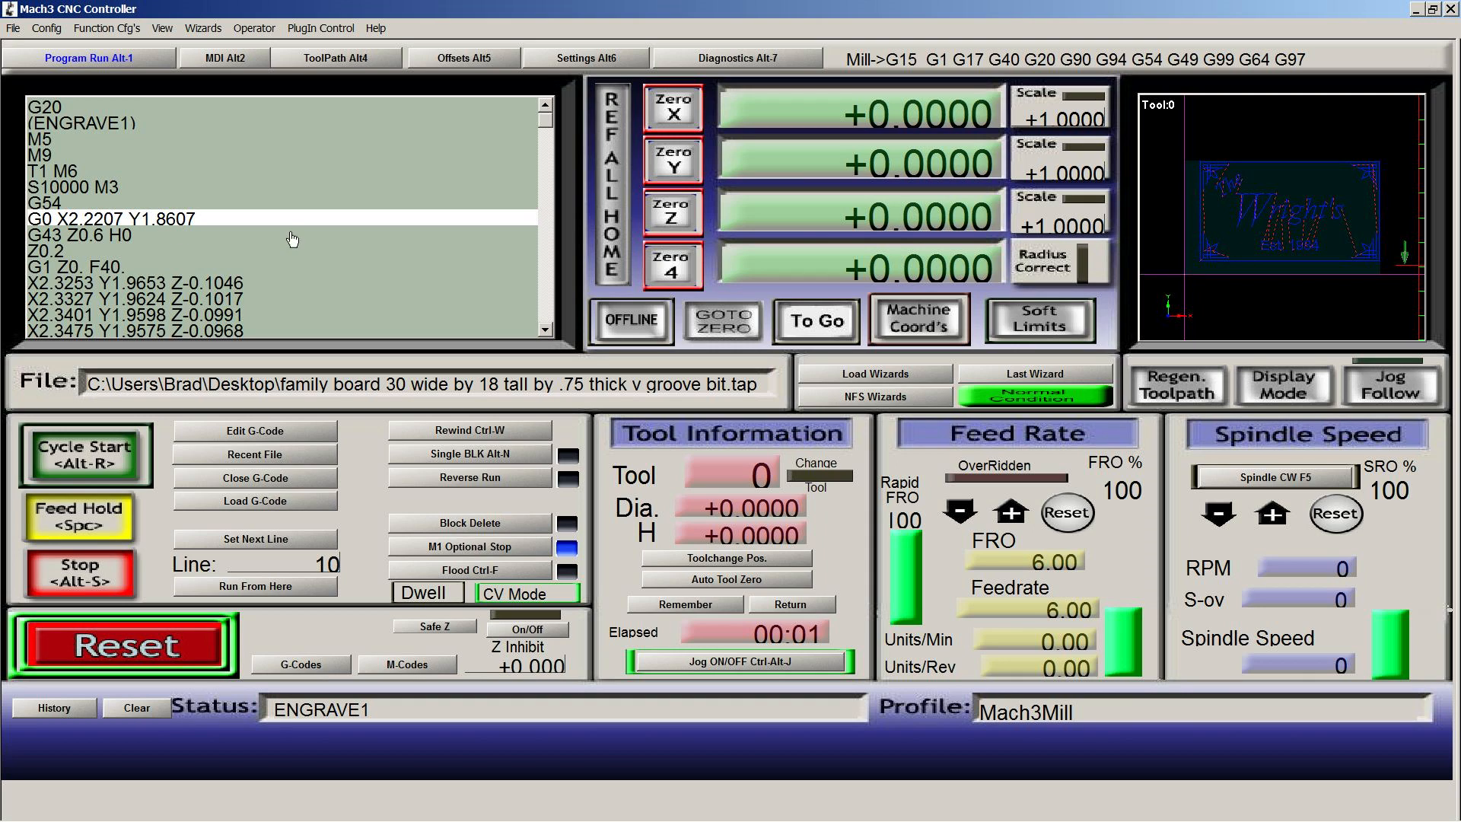
click(273, 436)
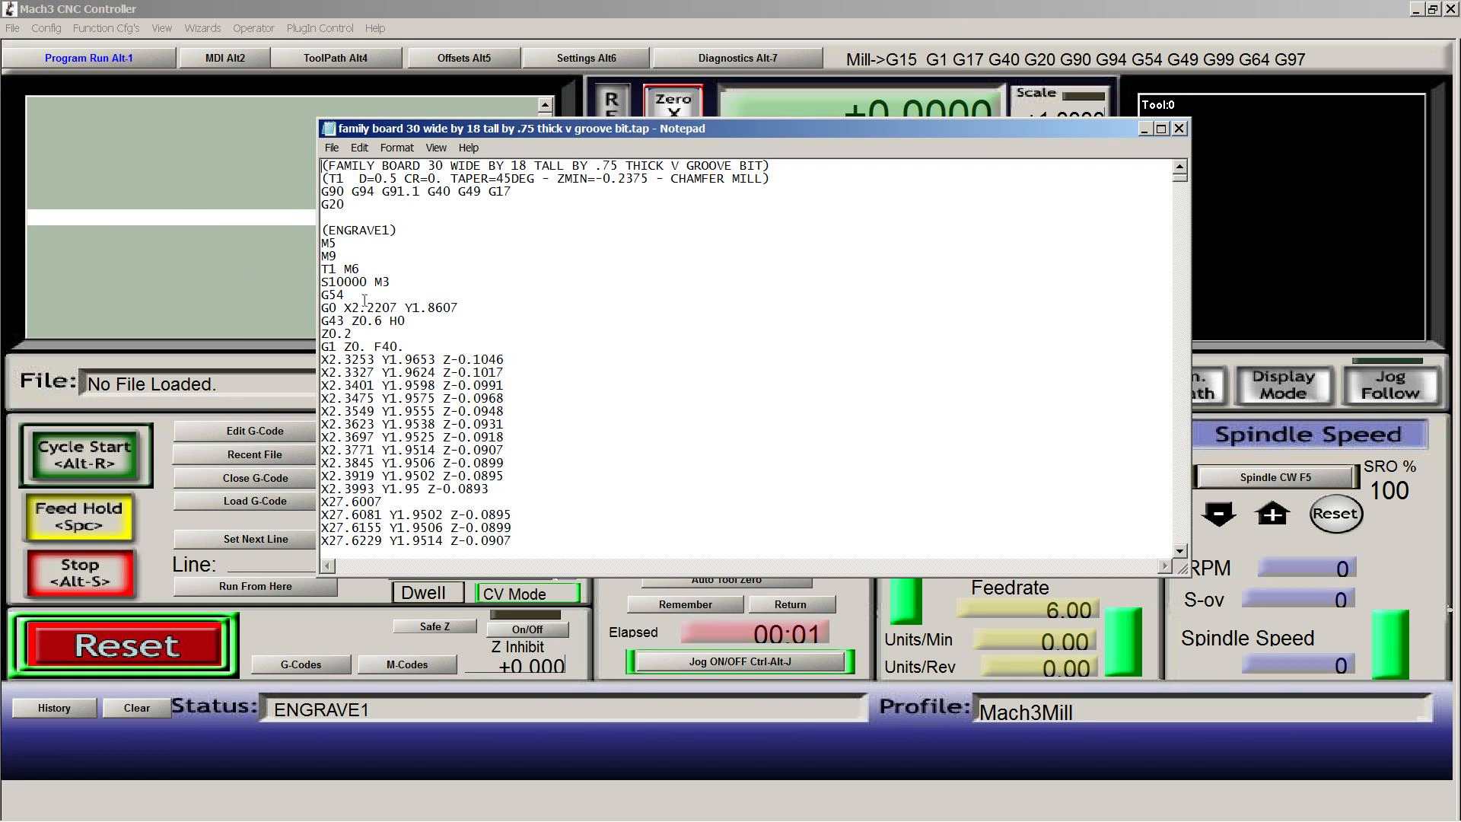
Insert a g0 z1 line after G54 in Notepad and close the file
click(378, 300)
key(Return)
text(g0 z1)
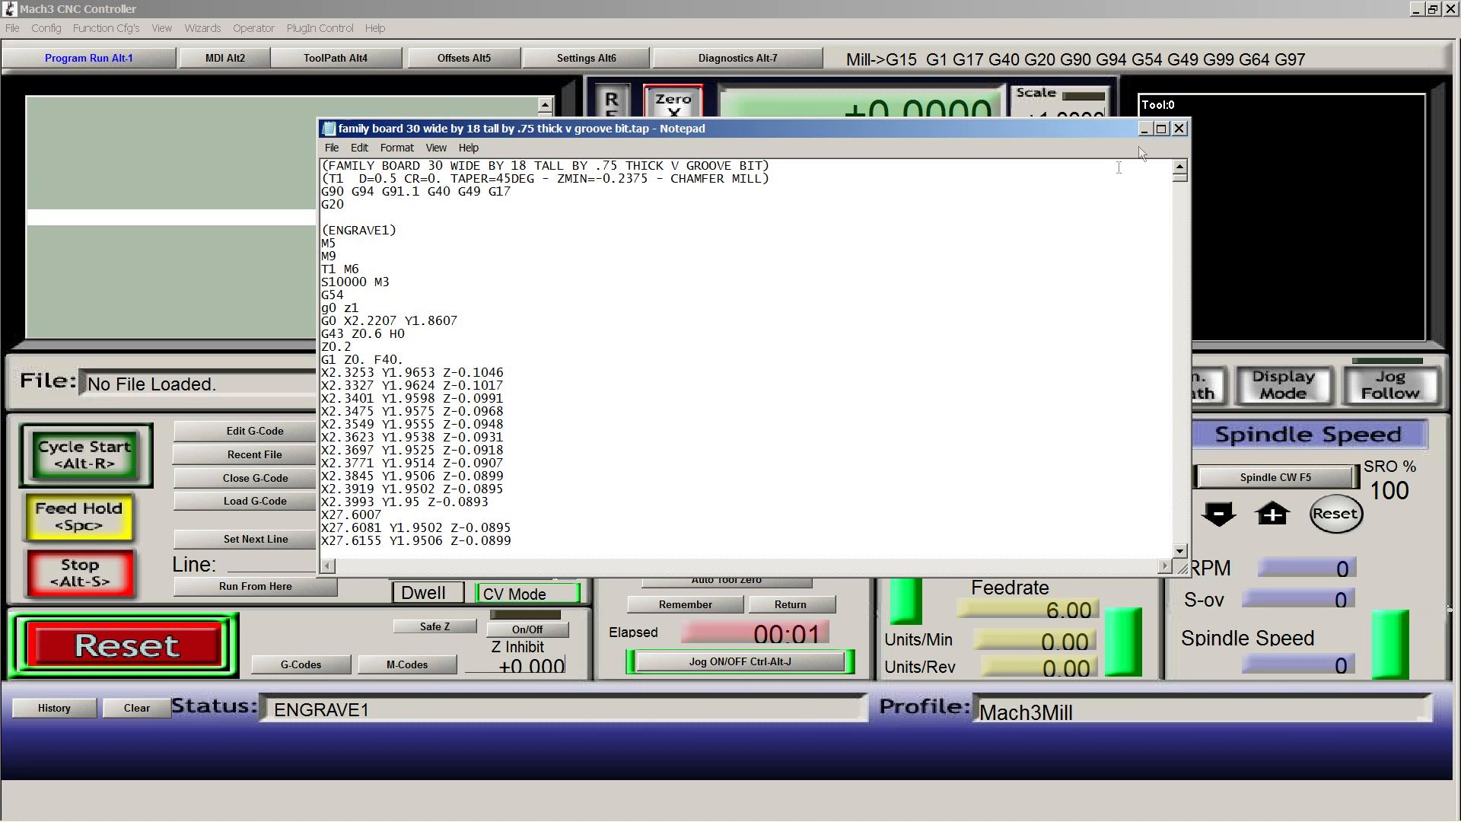
click(1181, 128)
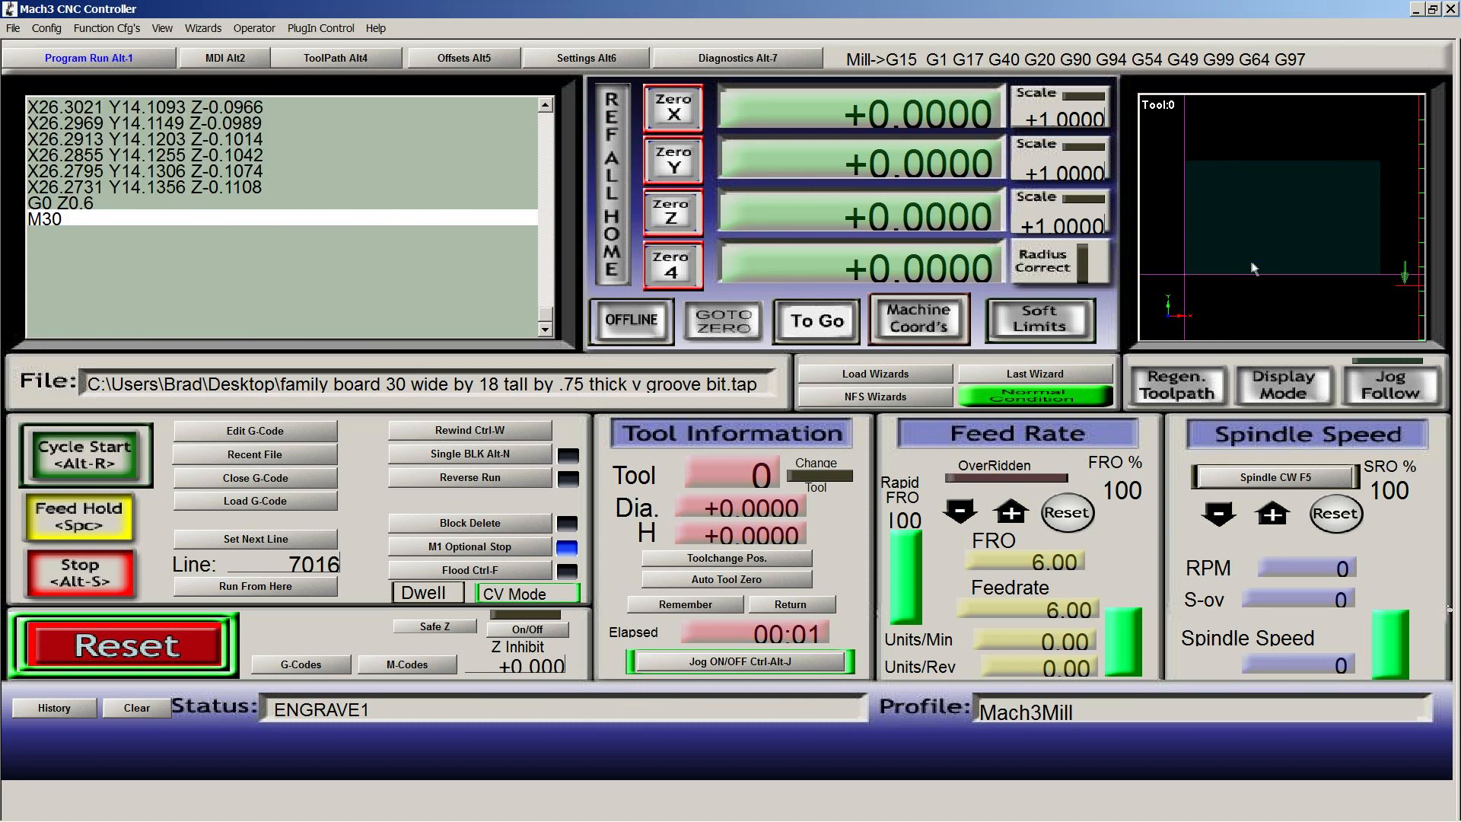
Show the reloaded sign program's toolpath preview with program limits and review its G-code listing
click(319, 61)
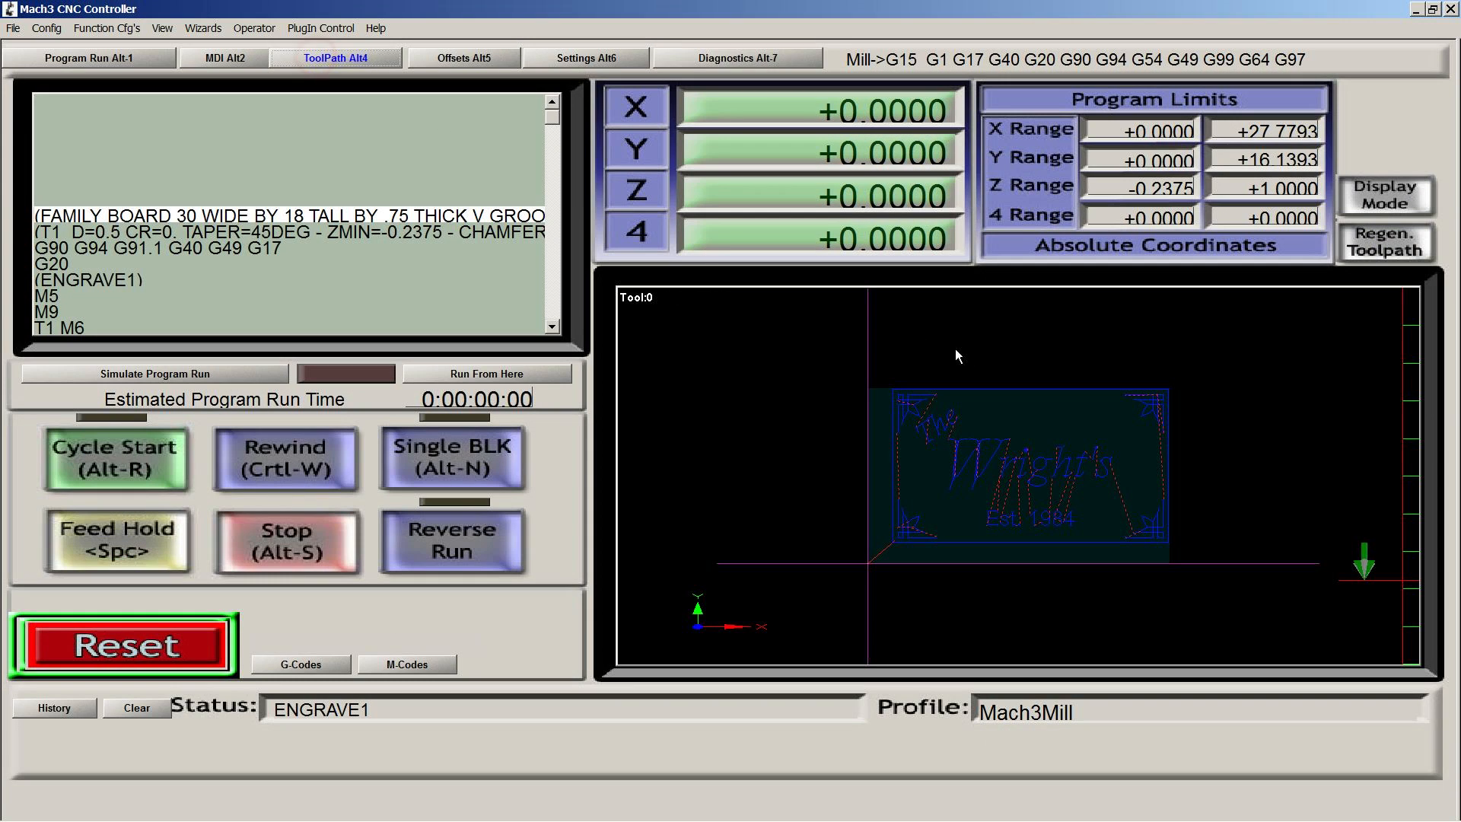
mouse_move(917, 580)
shift+mouse_down()
mouse_move(1026, 506)
mouse_move(822, 494)
shift+mouse_up()
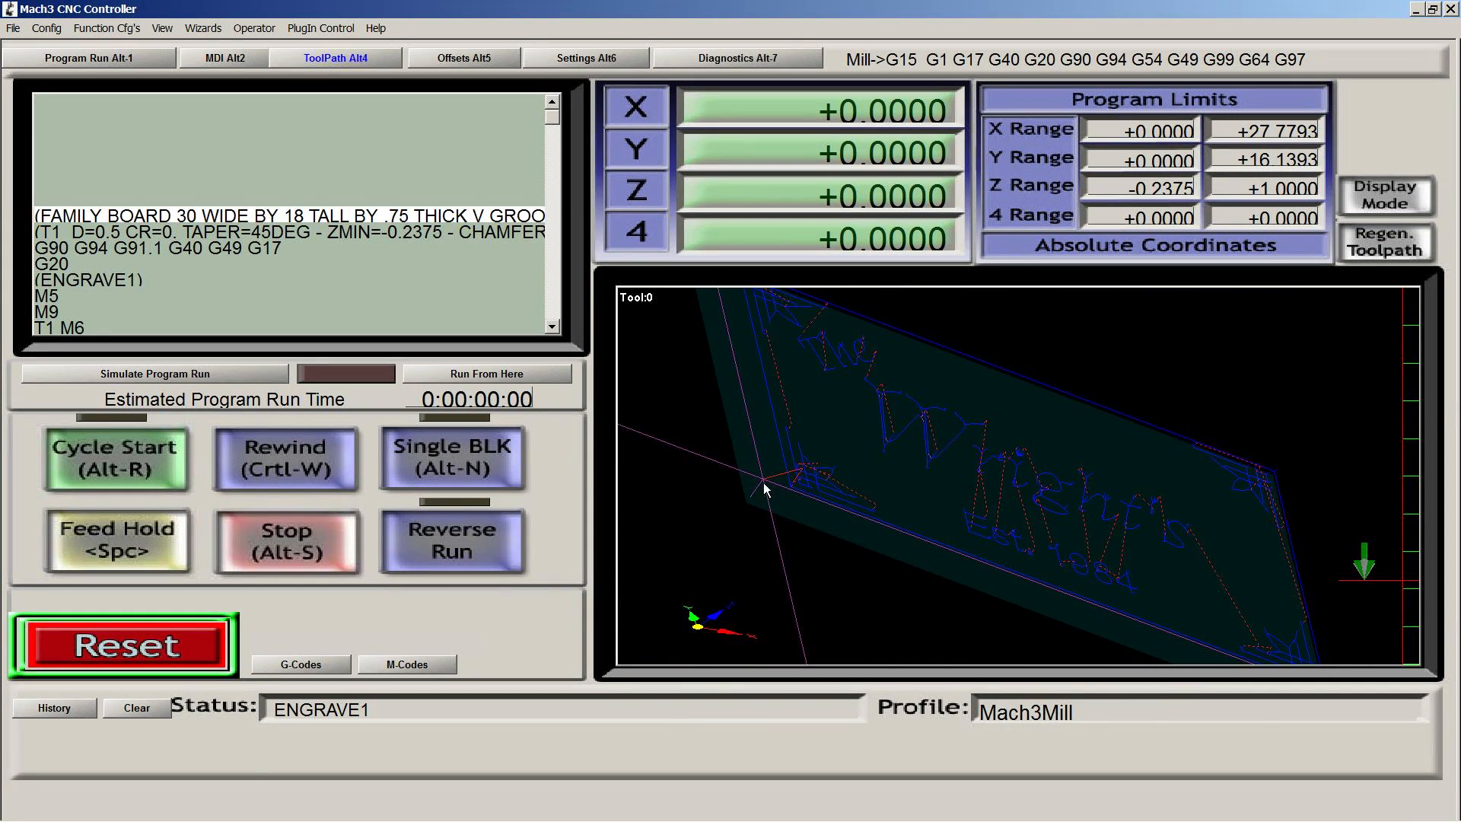
click(554, 327)
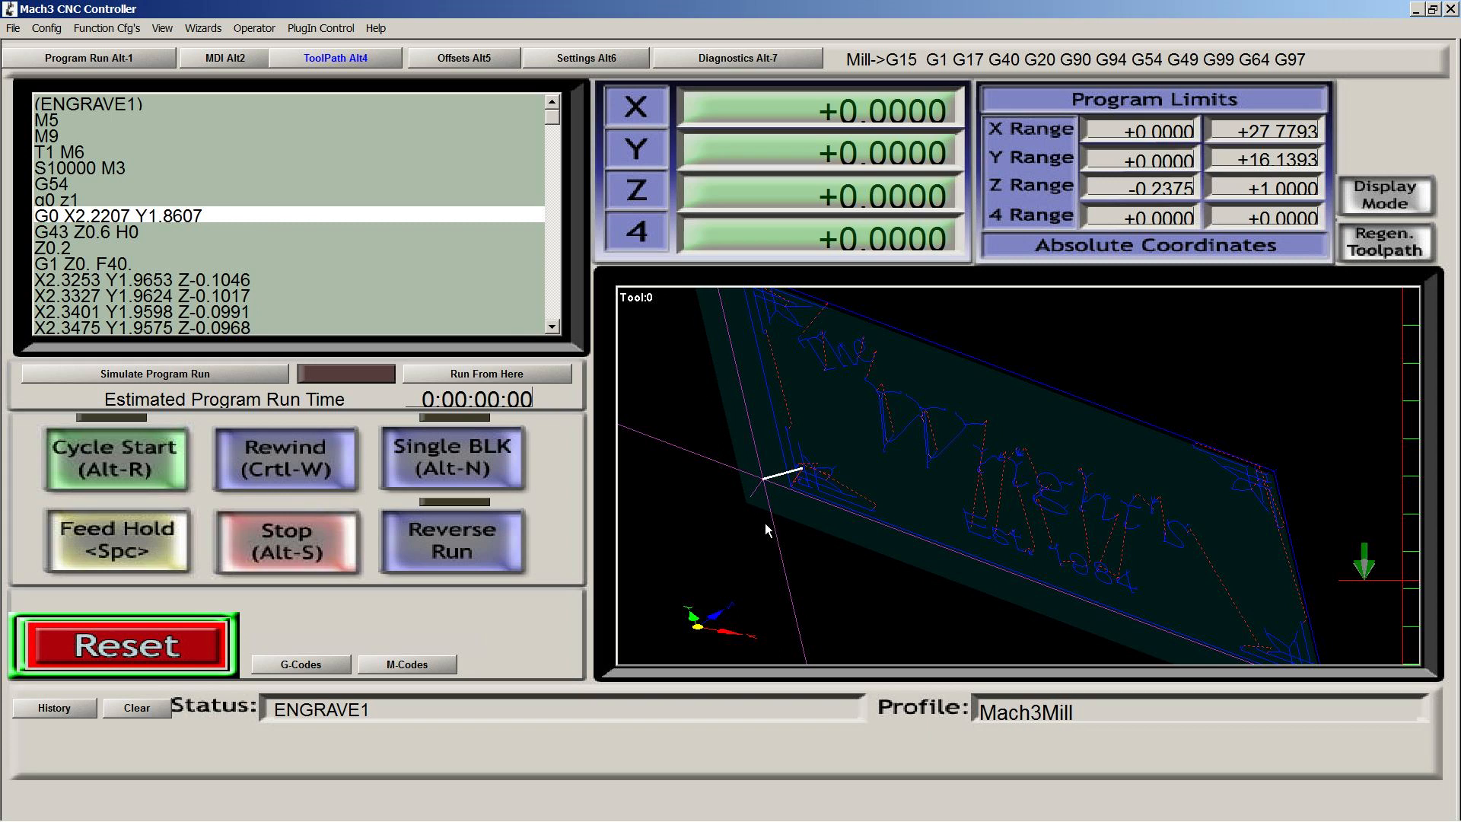
drag(508, 334, 330, 154)
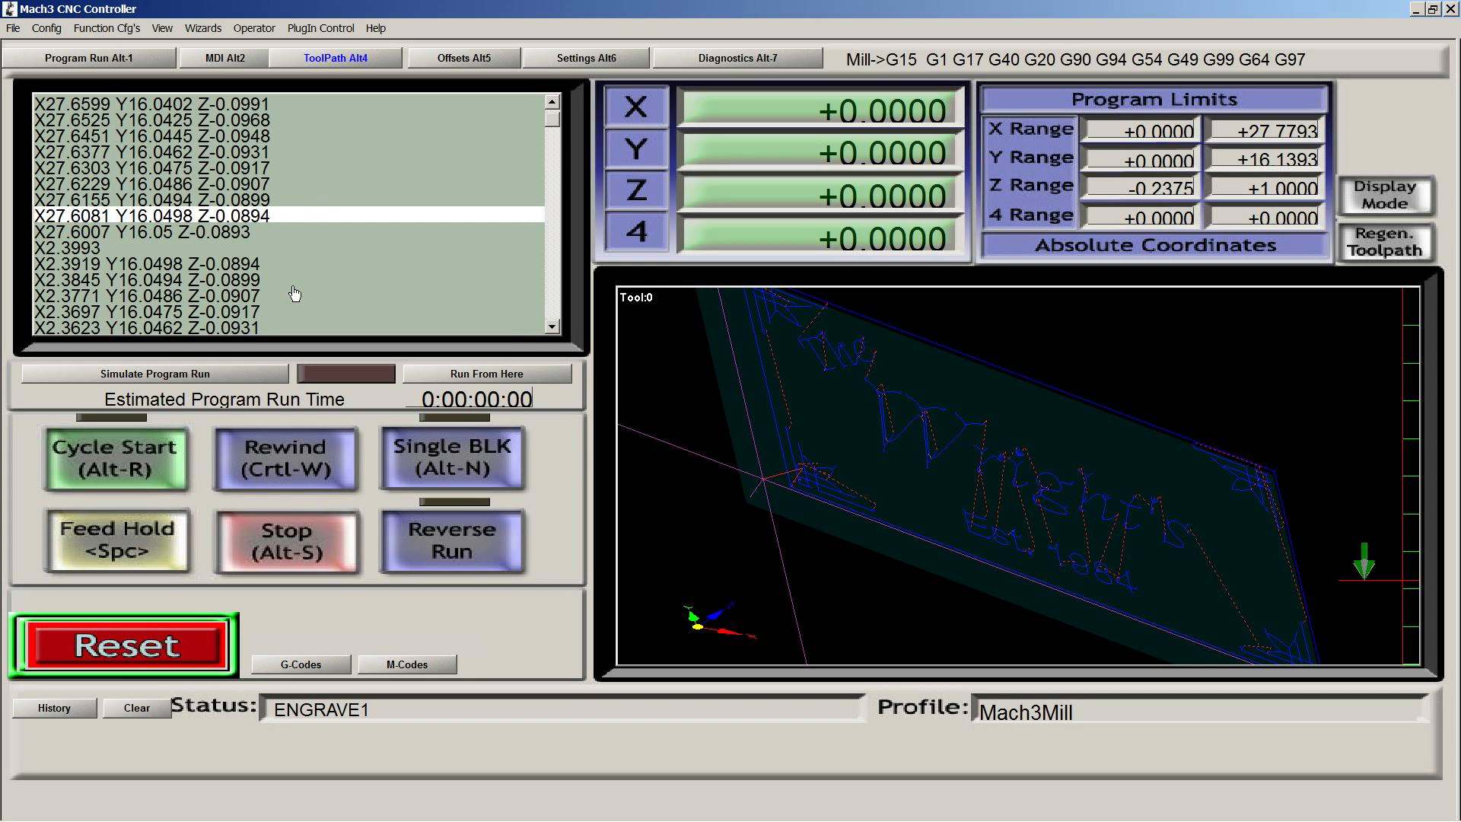